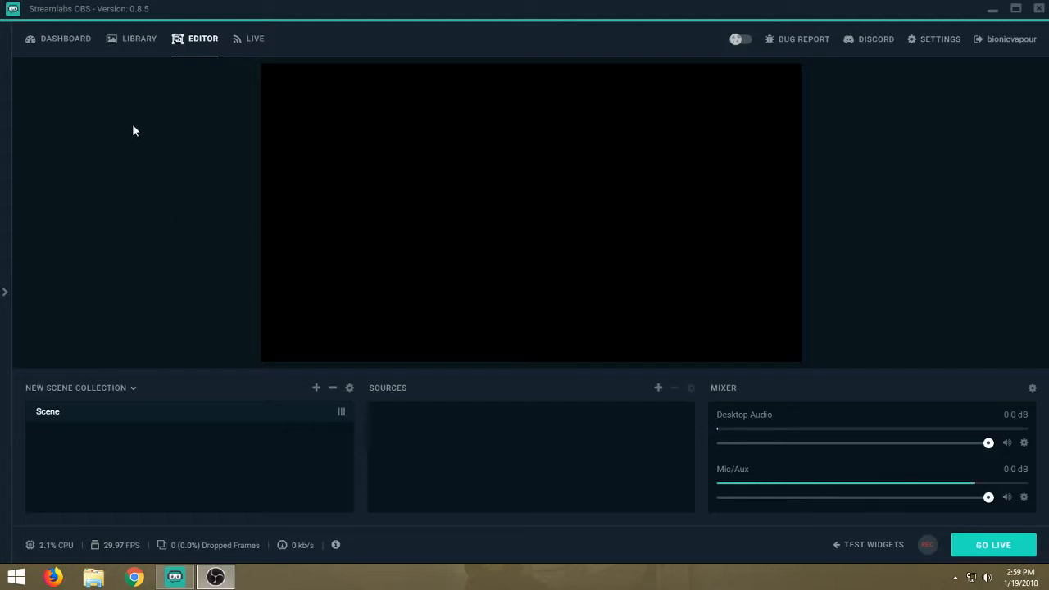
# Step: Expand the stream chat pane and send the messages "Hi" and "Im recording"
pyautogui.click(6, 295)
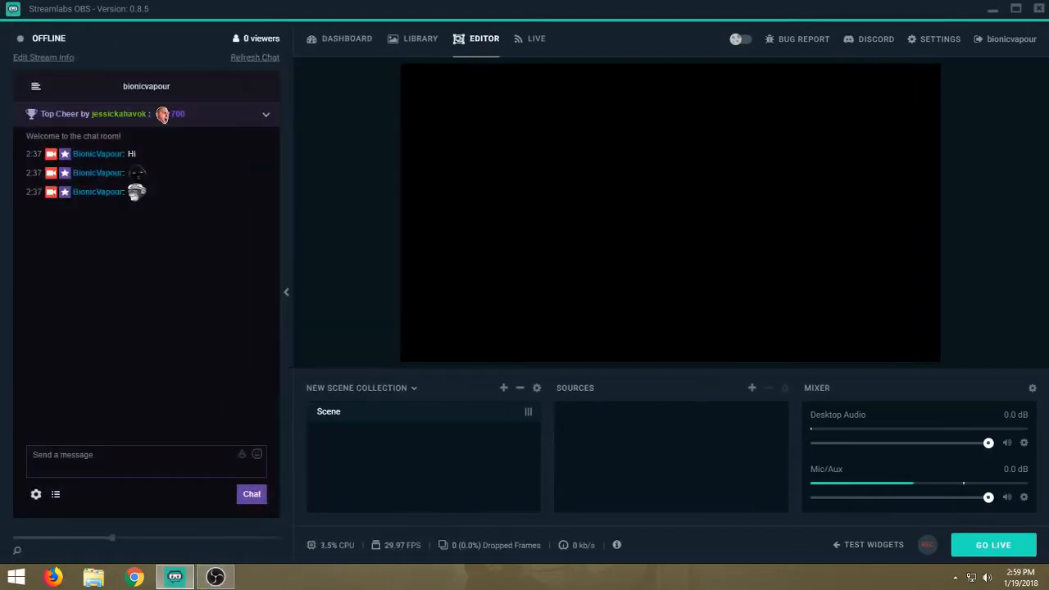
pyautogui.click(146, 464)
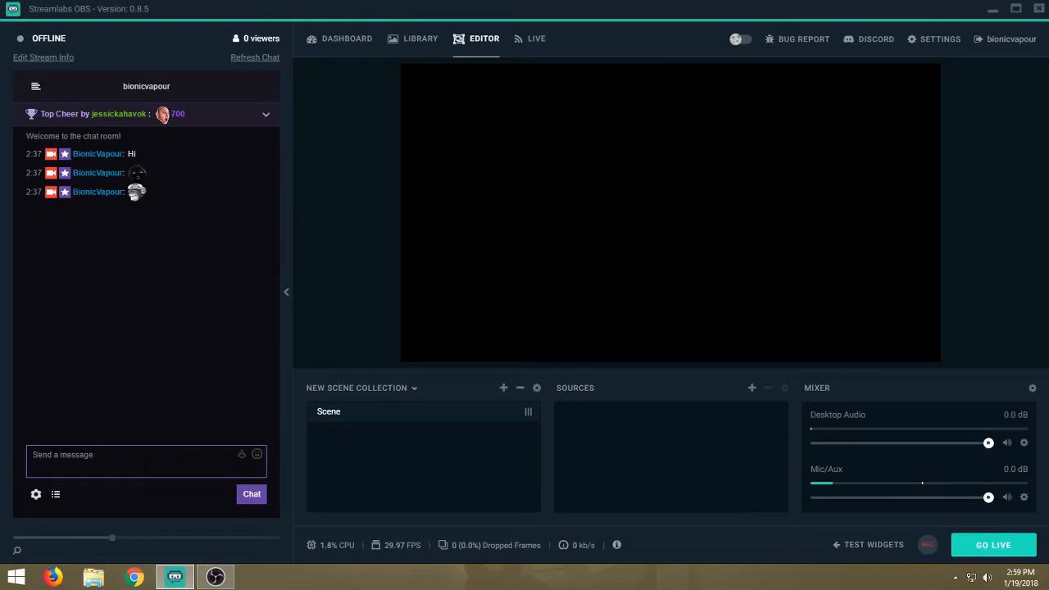
pyautogui.write('Hi')
pyautogui.press('Return')
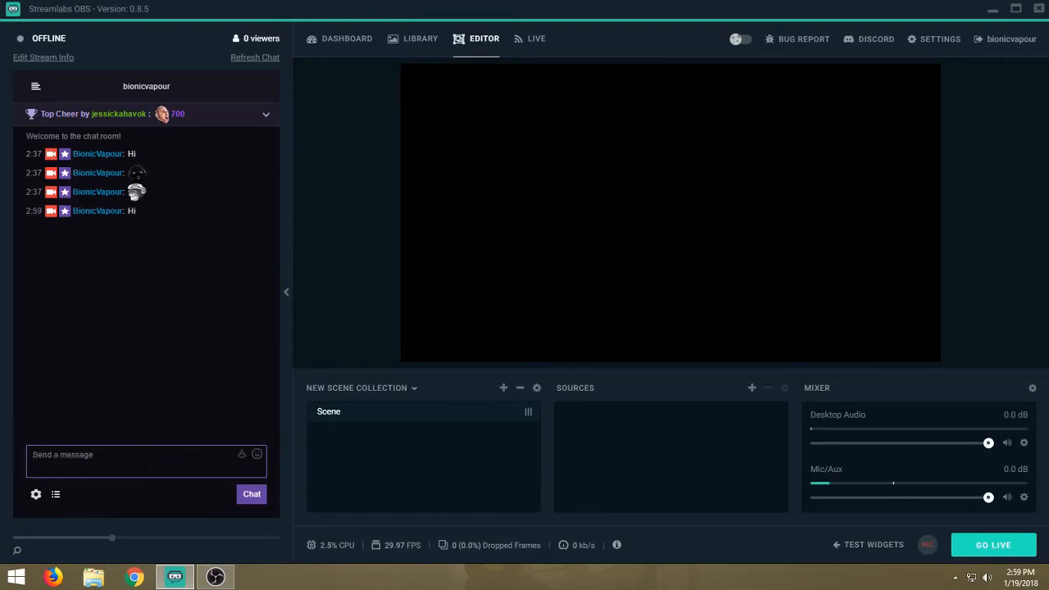
pyautogui.write('Im recording')
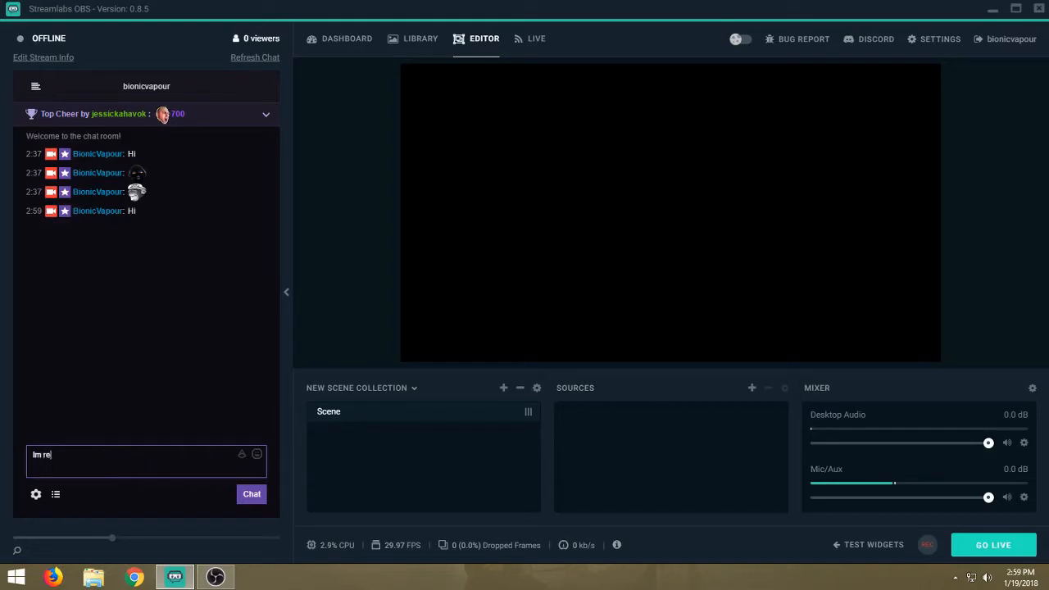
pyautogui.press('Return')
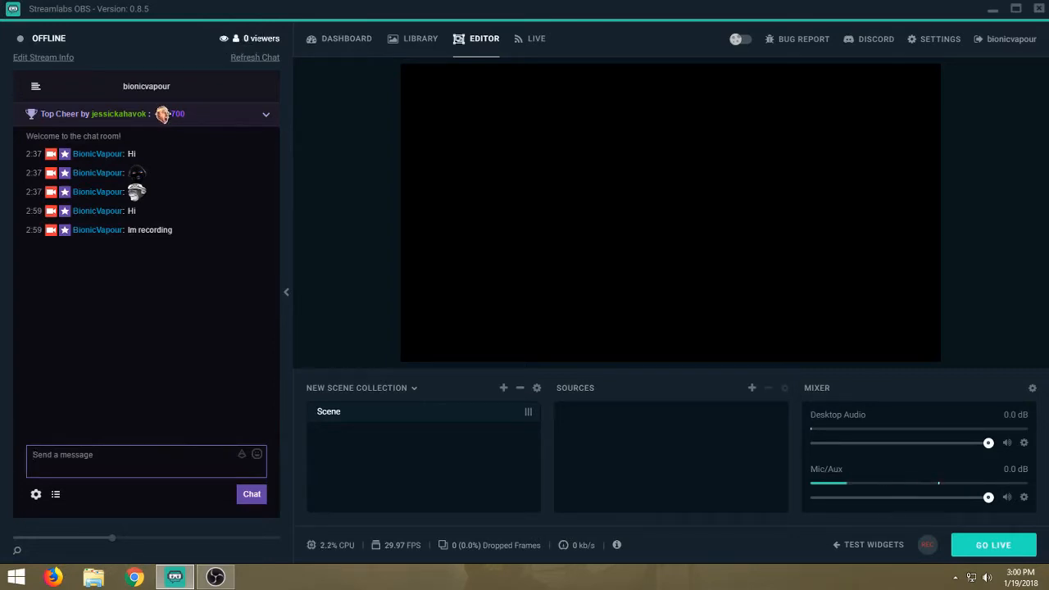
# Step: Fill in the stream info with the title "Messing around with the Boyz" and the game Fortnite
pyautogui.click(72, 61)
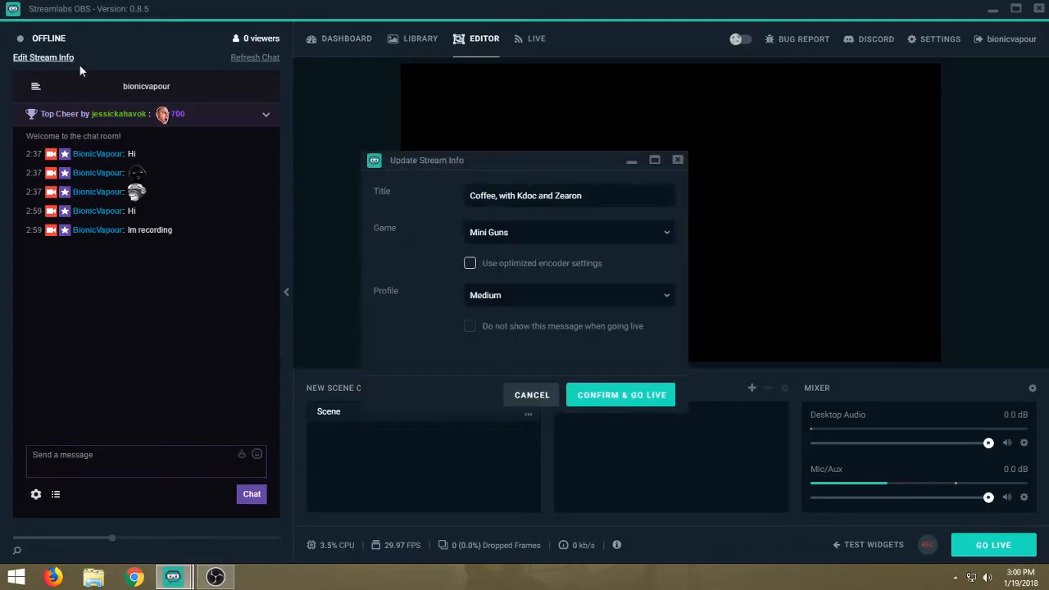
pyautogui.moveTo(583, 196); pyautogui.dragTo(442, 197)
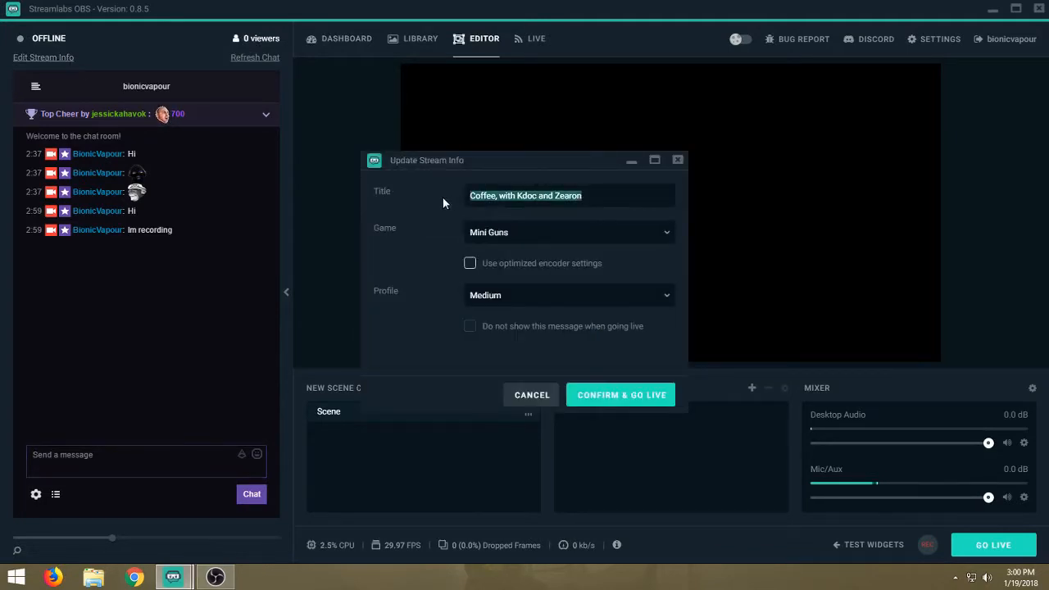
pyautogui.press('BackSpace')
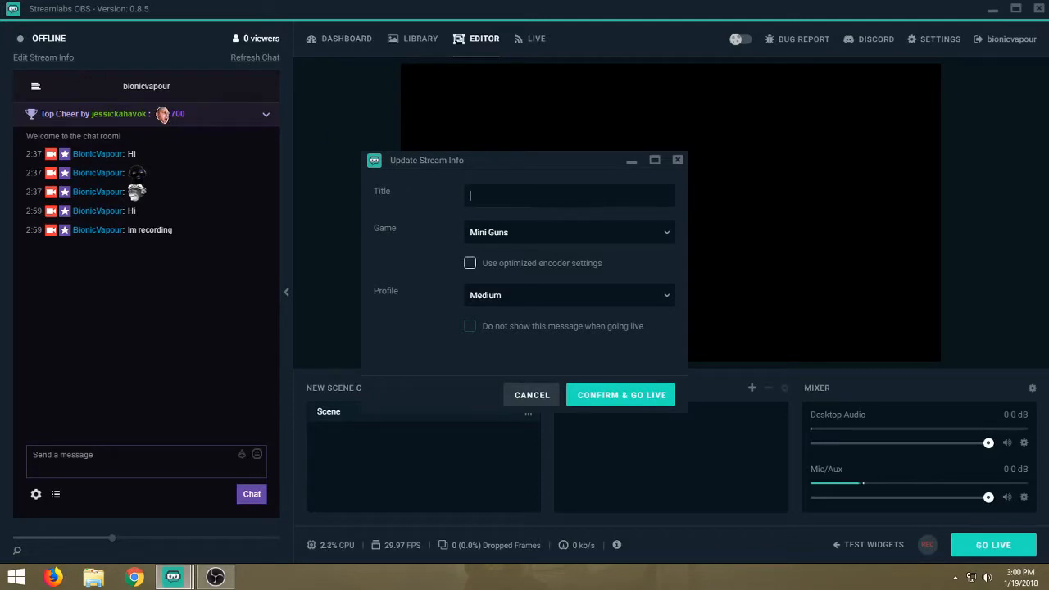
pyautogui.write('Messing around with the')
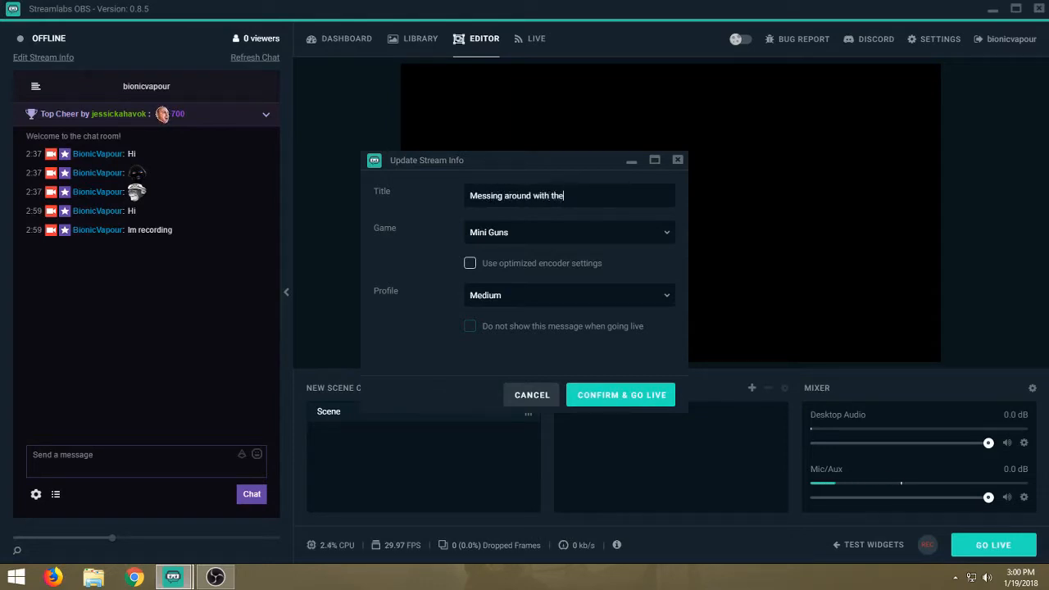
pyautogui.write(' Boyx')
pyautogui.press('BackSpace')
pyautogui.write('z')
pyautogui.click(665, 231)
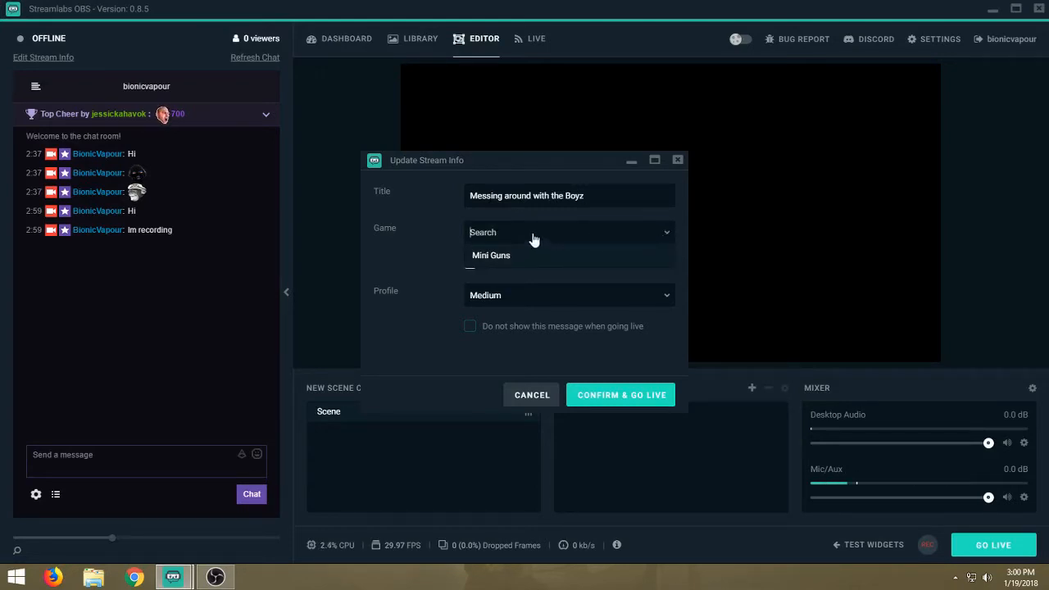
pyautogui.write('Fortnite')
pyautogui.press('Return')
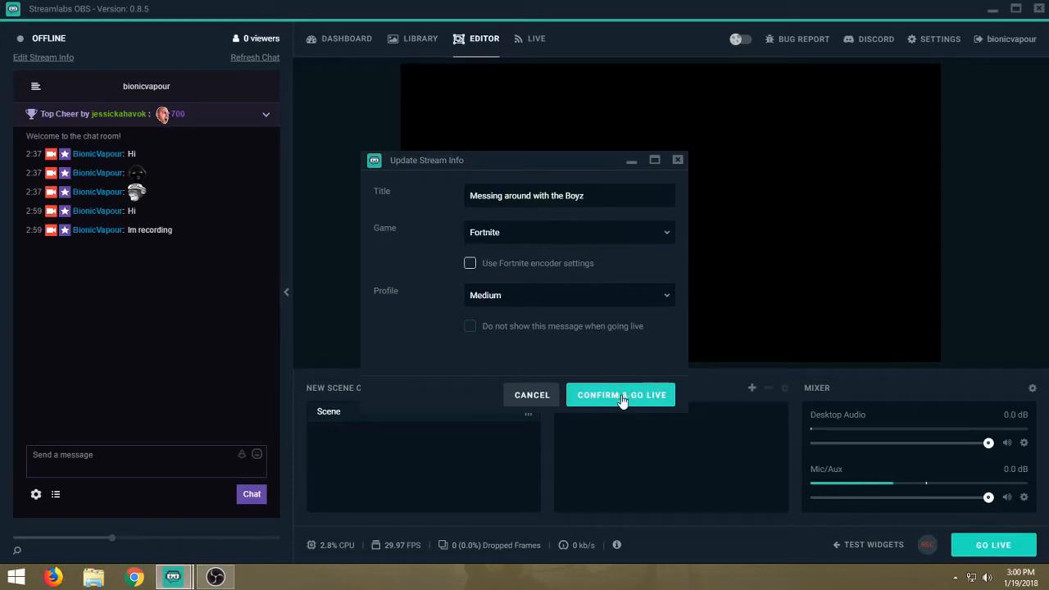
# Step: Look at the profile choices and the Fortnite encoder option, and dismiss the stream info without going live
pyautogui.click(666, 297)
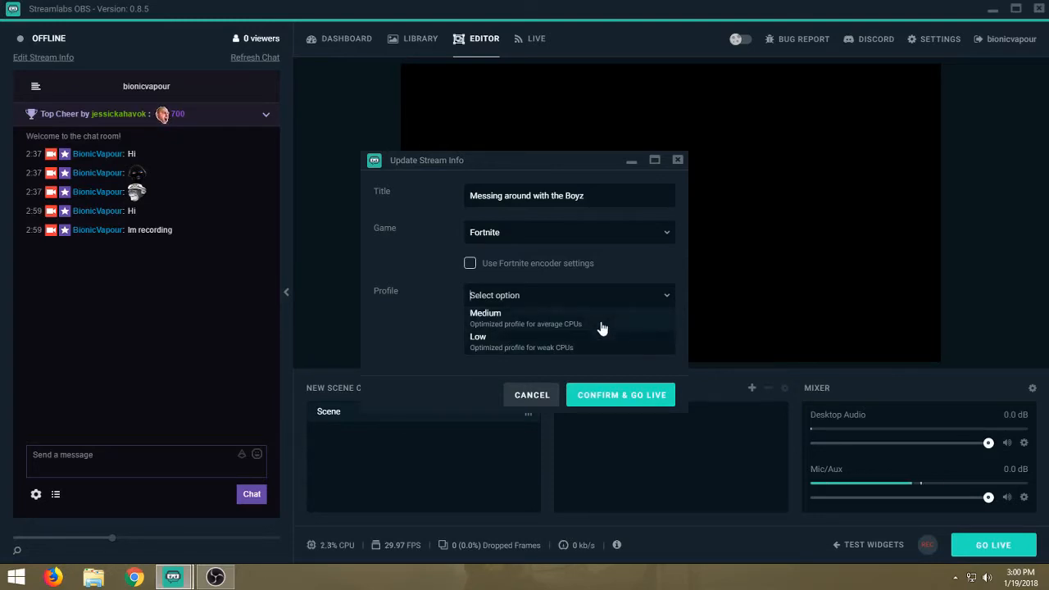
pyautogui.click(666, 299)
pyautogui.click(664, 299)
pyautogui.click(664, 299)
pyautogui.click(664, 298)
pyautogui.click(665, 298)
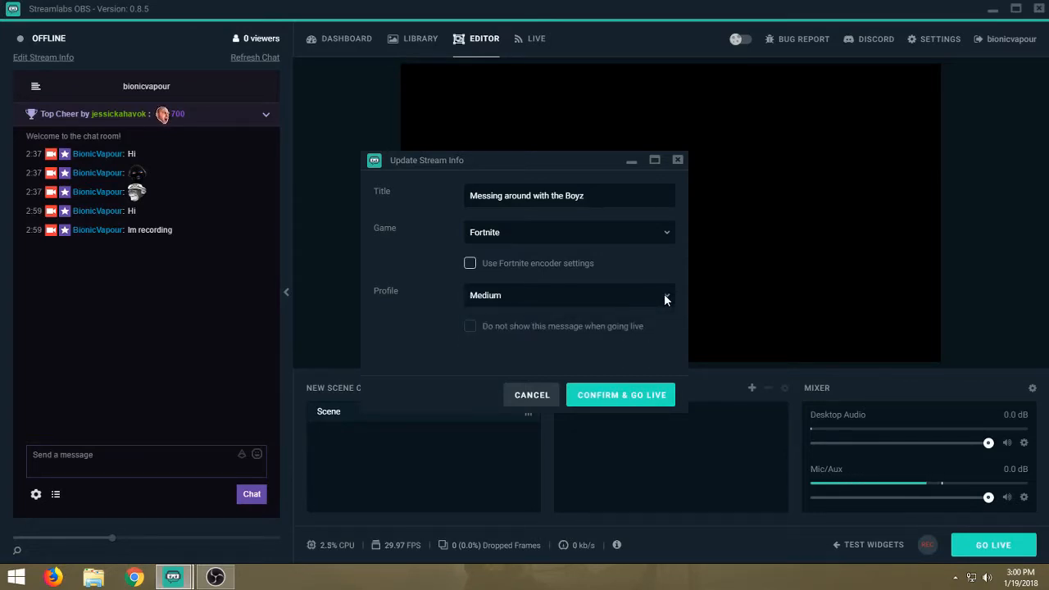
pyautogui.click(470, 266)
pyautogui.click(475, 265)
pyautogui.click(677, 160)
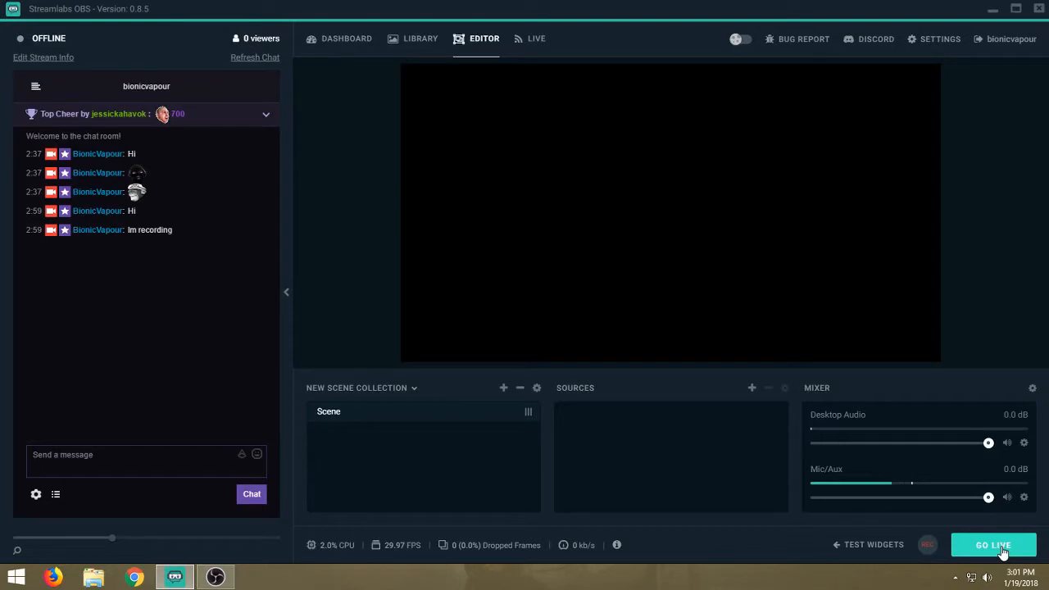
# Step: Collapse the stream chat pane beside the editor
pyautogui.click(286, 292)
pyautogui.click(5, 298)
pyautogui.click(285, 292)
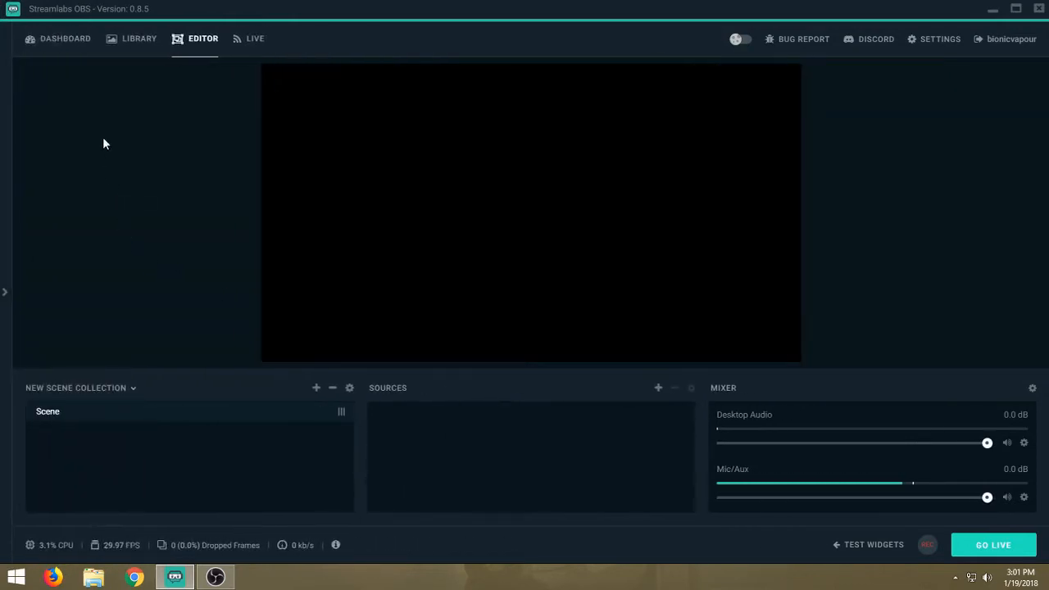
# Step: Open the dashboard and look through the full list of recent events
pyautogui.click(79, 42)
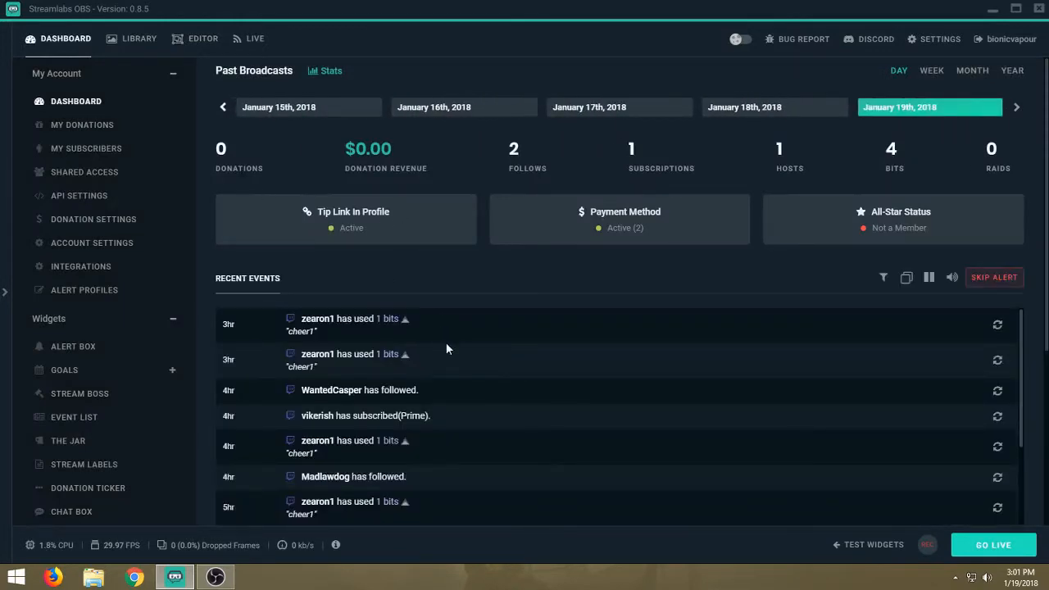
pyautogui.scroll(-15, 456, 340)
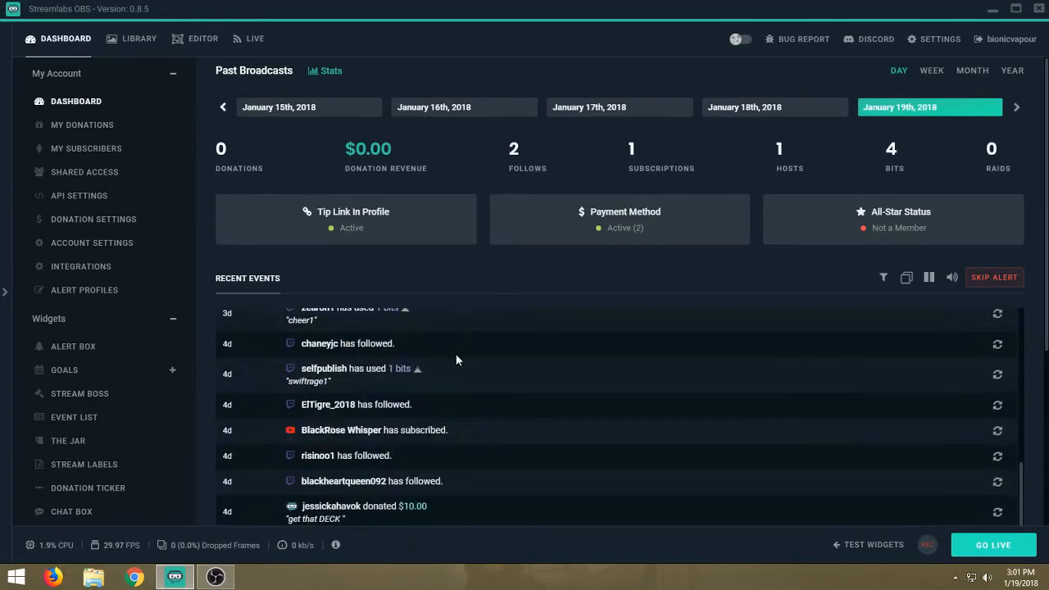
pyautogui.scroll(15, 454, 361)
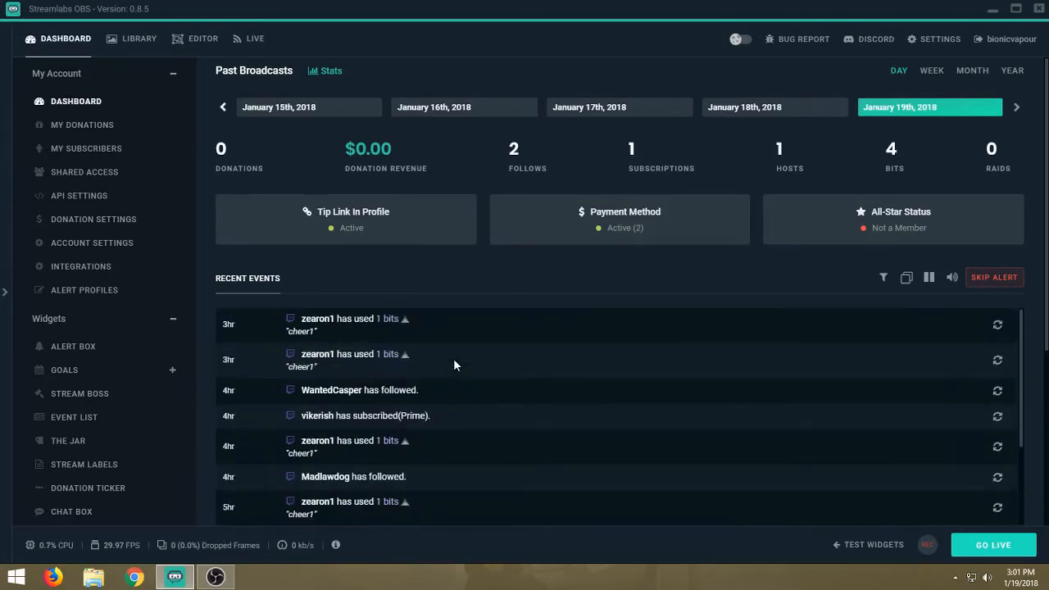
pyautogui.scroll(-15, 455, 366)
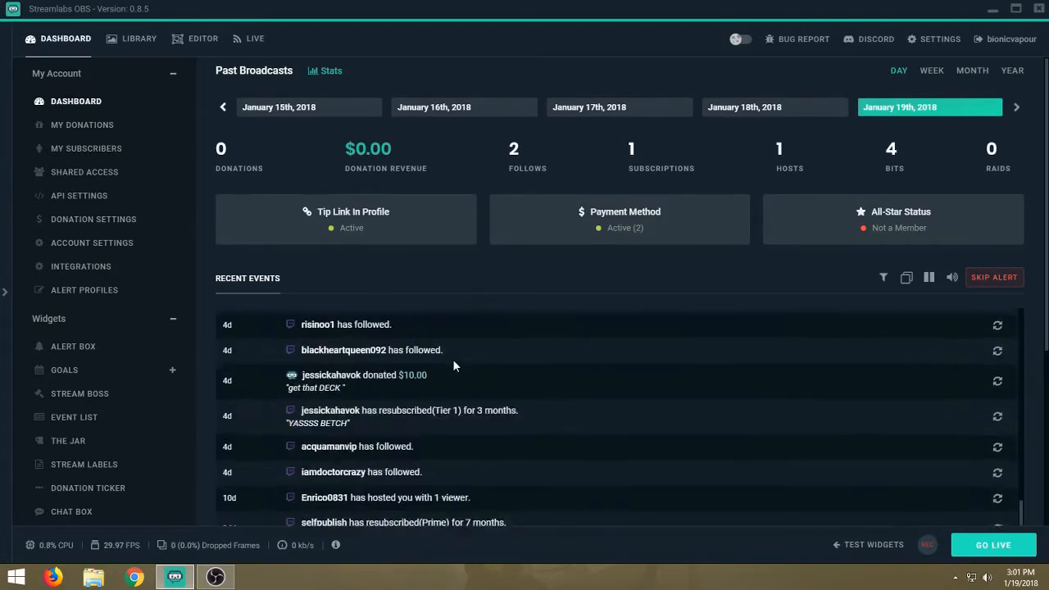
pyautogui.scroll(-5, 455, 366)
pyautogui.scroll(10, 454, 366)
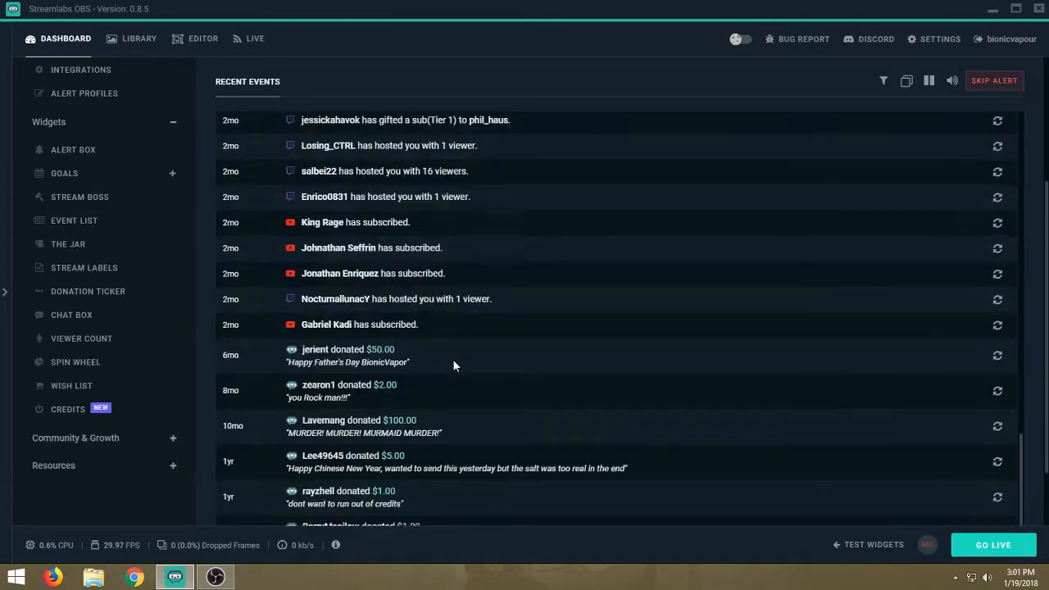
pyautogui.scroll(12, 452, 363)
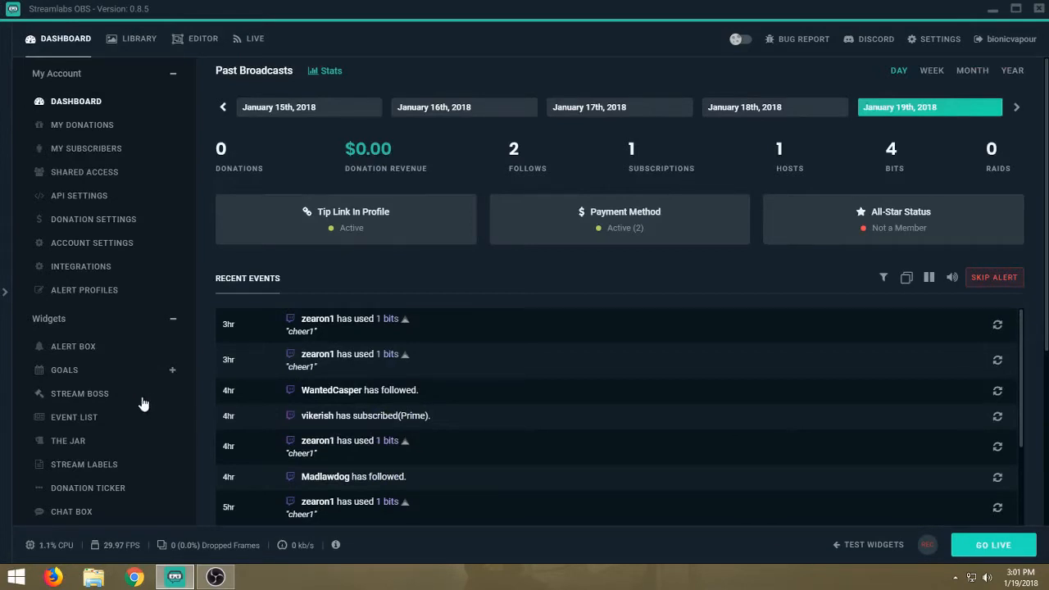
# Step: Review the available widgets, viewing the Alert Box settings and the donation, follower and bit goal pages
pyautogui.scroll(-1, 143, 400)
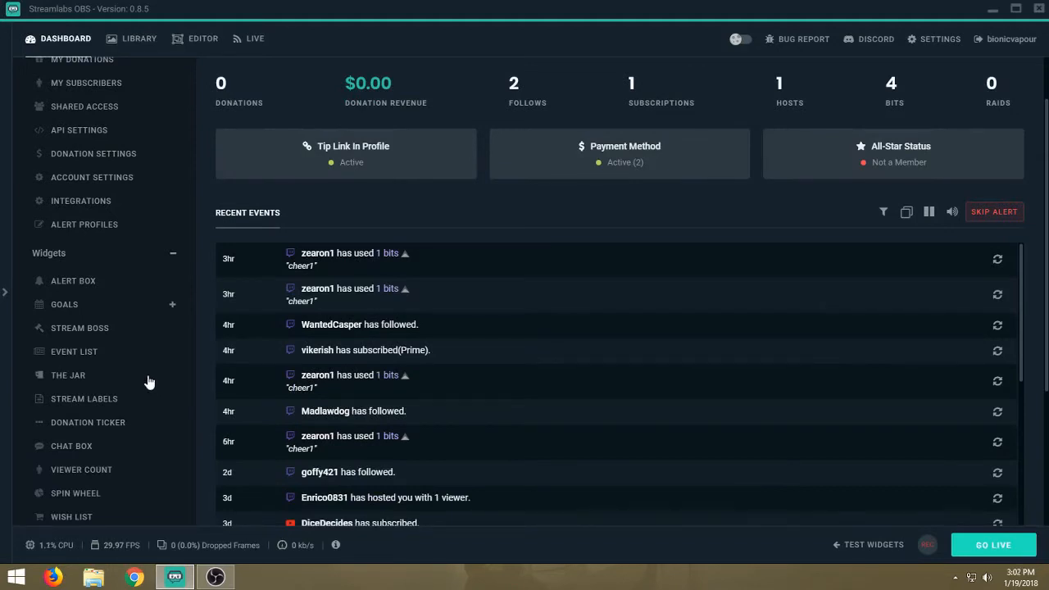
pyautogui.scroll(-2, 146, 384)
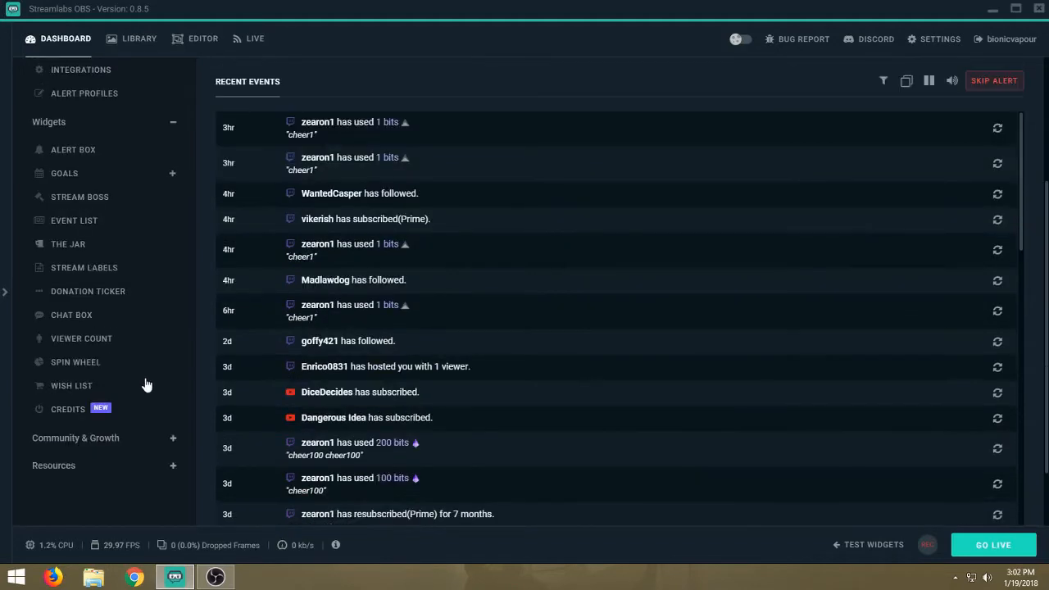
pyautogui.scroll(1, 146, 384)
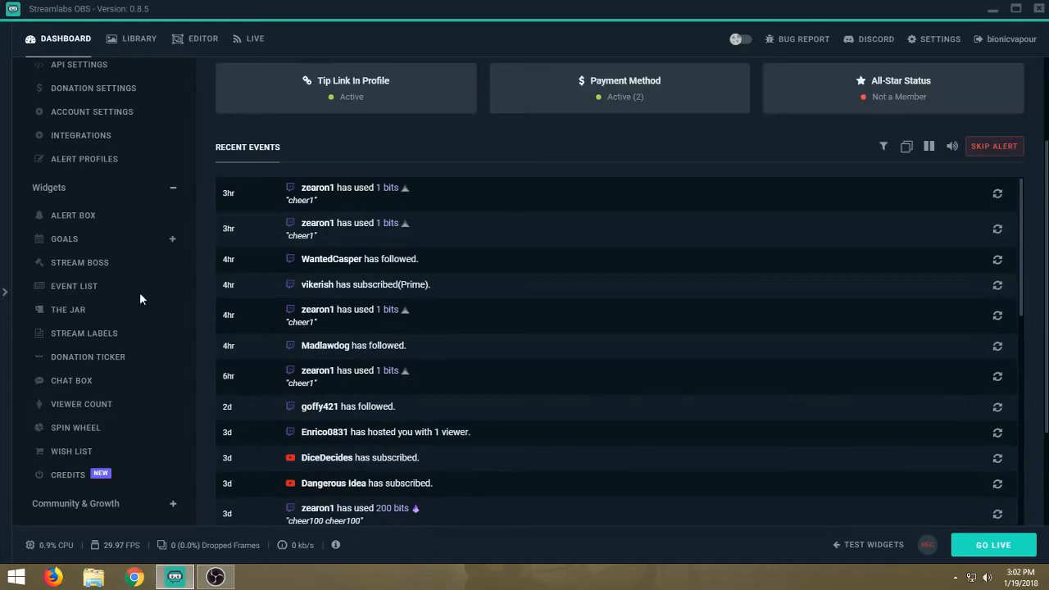
pyautogui.click(72, 216)
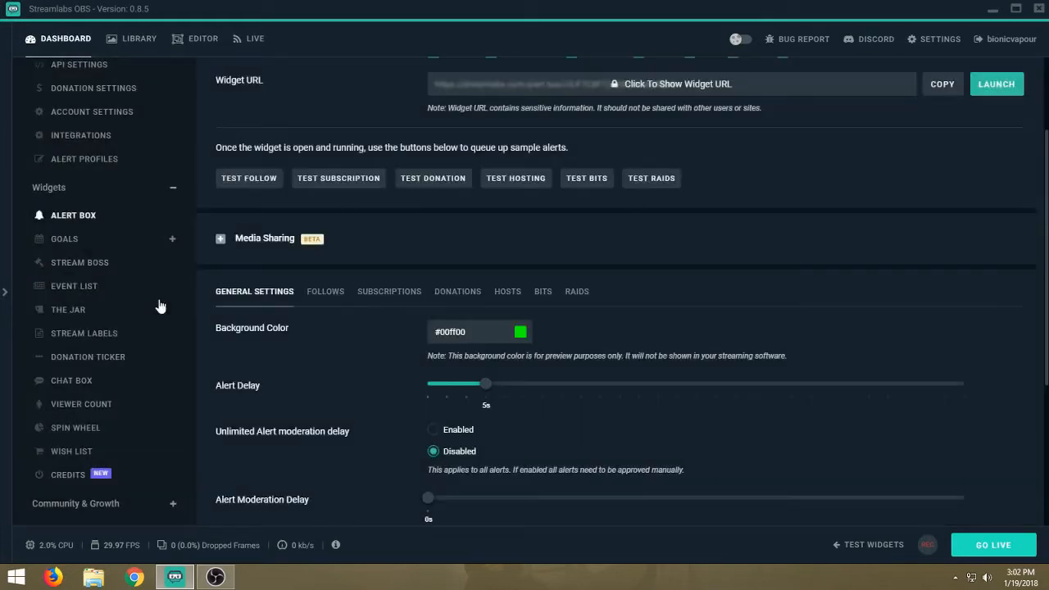
pyautogui.click(72, 242)
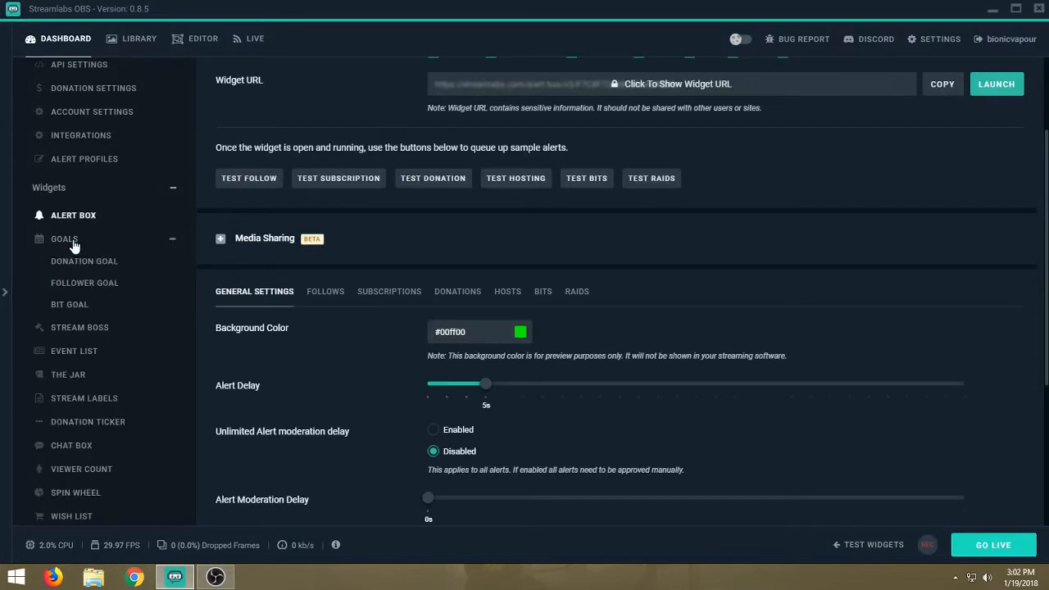
pyautogui.click(90, 262)
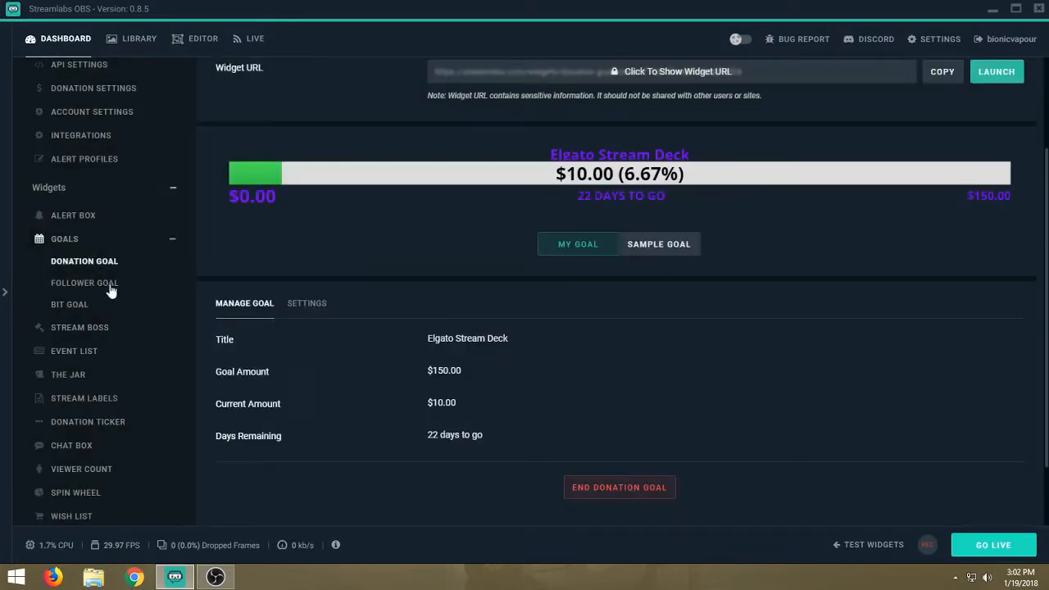
pyautogui.click(109, 285)
pyautogui.click(73, 304)
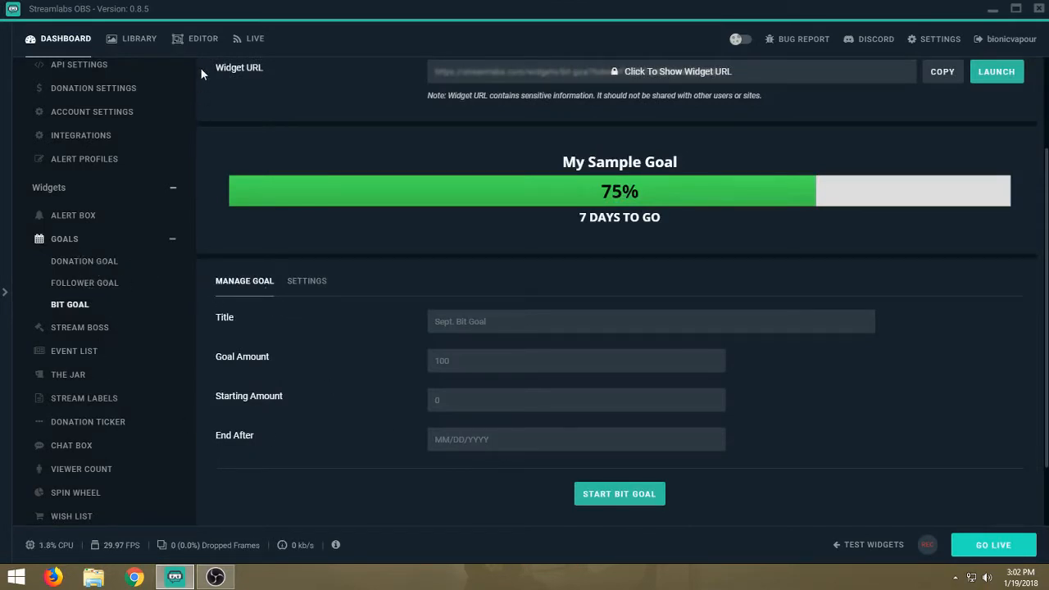
# Step: Switch to the editor and back to the dashboard, and look over its account and widget sections
pyautogui.click(201, 41)
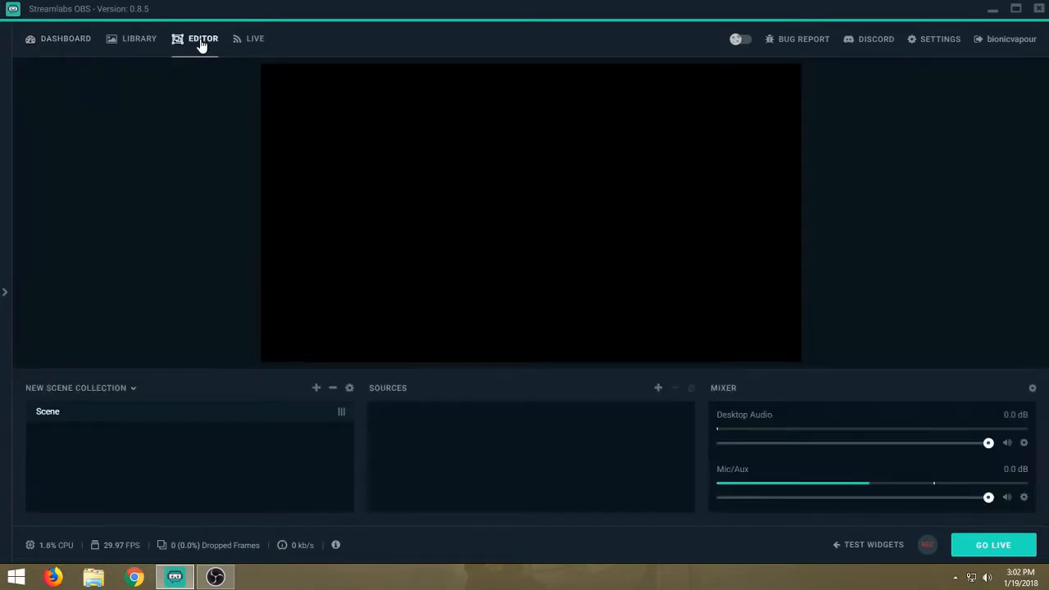
pyautogui.click(56, 39)
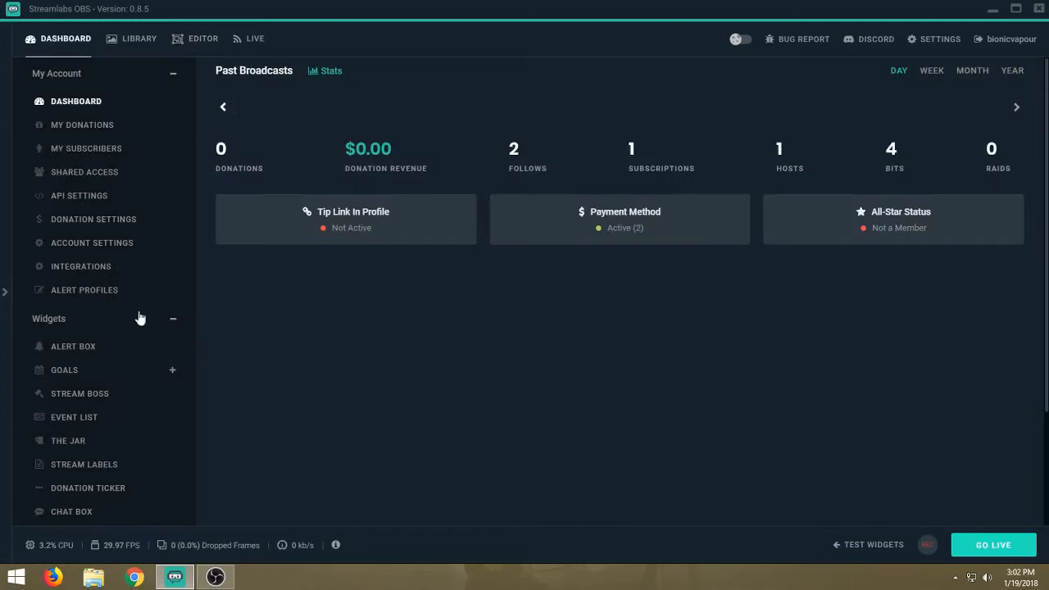
pyautogui.scroll(-4, 106, 352)
pyautogui.scroll(4, 89, 348)
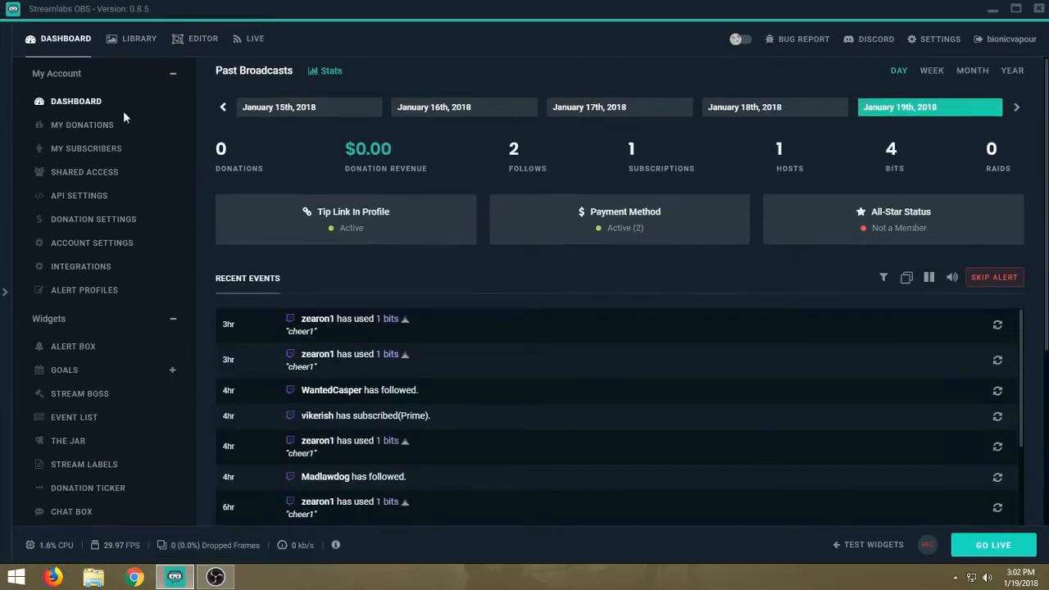
# Step: Browse the first pages of the overlay library and filter it to animated overlays
pyautogui.click(139, 41)
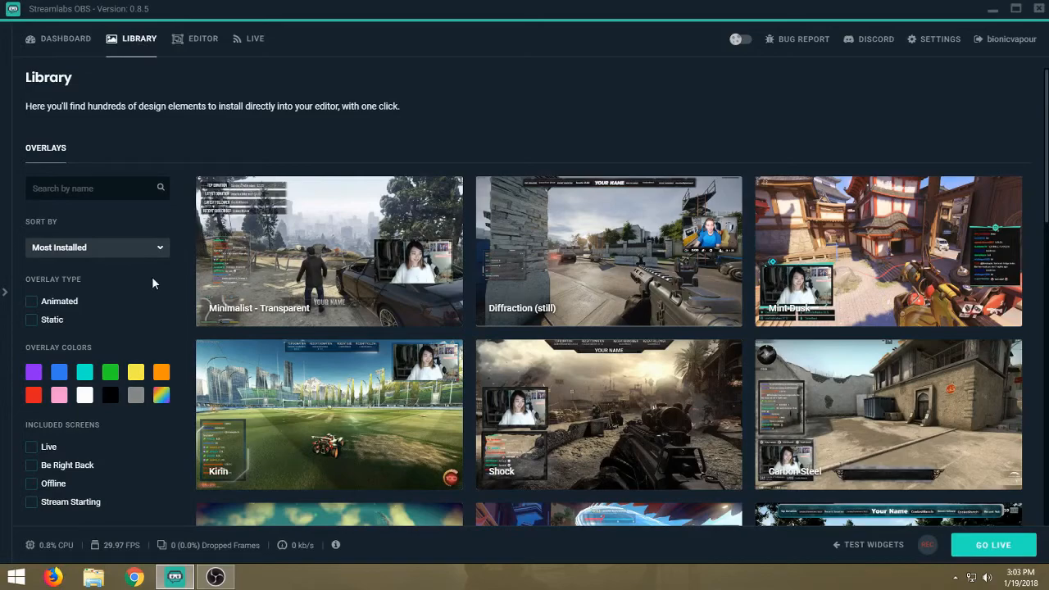
pyautogui.scroll(-10, 410, 417)
pyautogui.scroll(-3, 409, 418)
pyautogui.scroll(1, 459, 450)
pyautogui.scroll(-1, 533, 484)
pyautogui.click(589, 471)
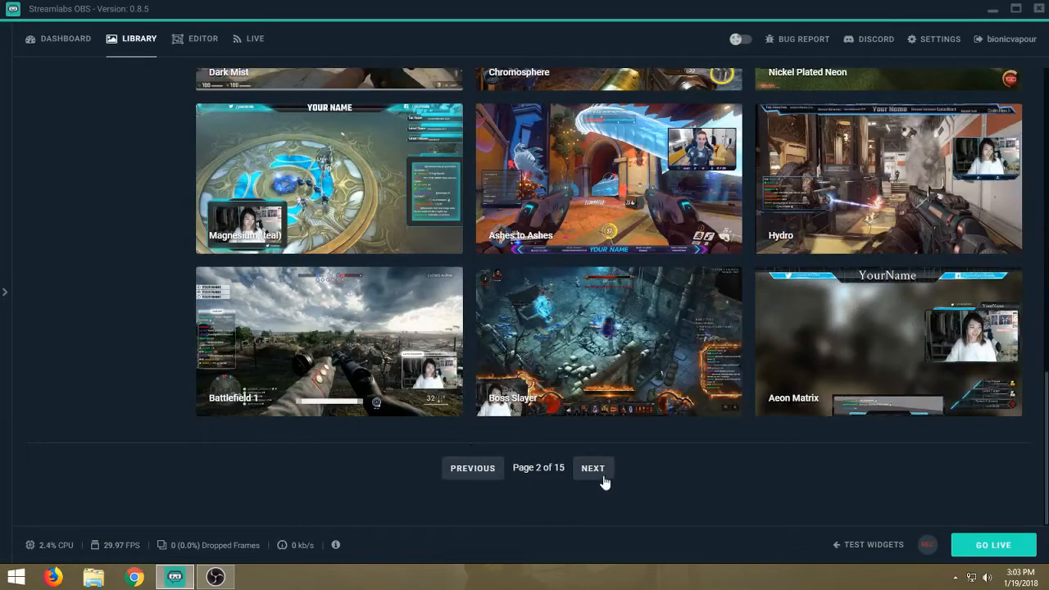
pyautogui.click(602, 481)
pyautogui.scroll(2, 409, 418)
pyautogui.scroll(8, 412, 415)
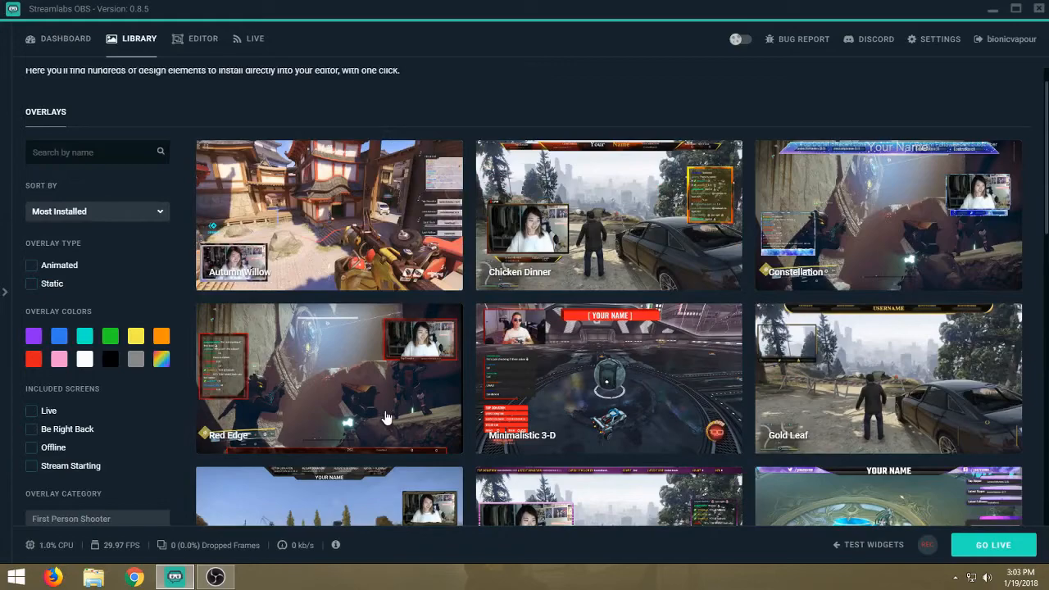
pyautogui.click(31, 264)
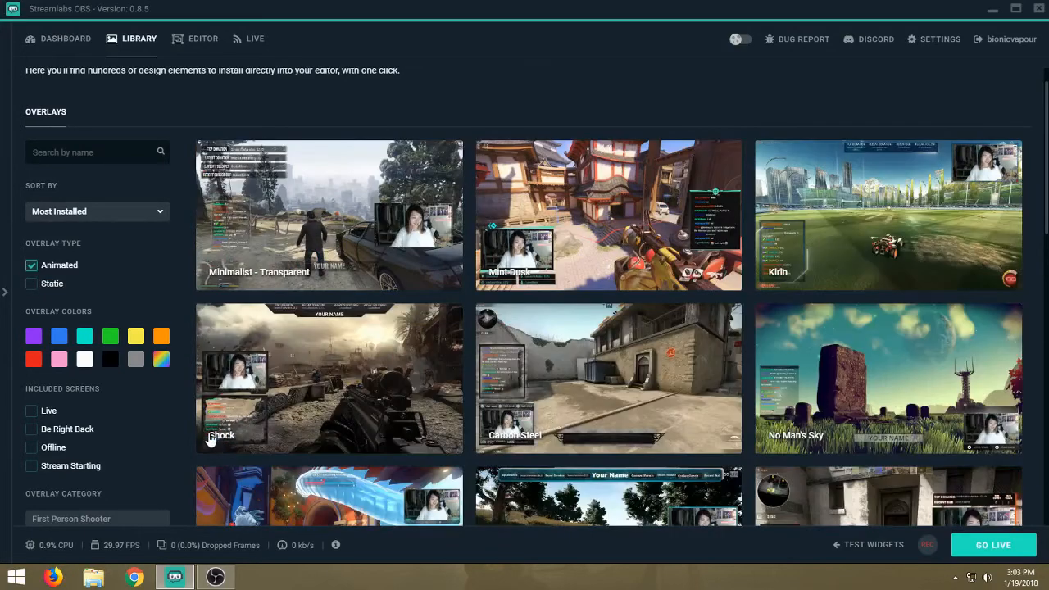
# Step: Browse the animated overlays, open the Icarium overlay and install it
pyautogui.scroll(-6, 586, 398)
pyautogui.scroll(-4, 586, 397)
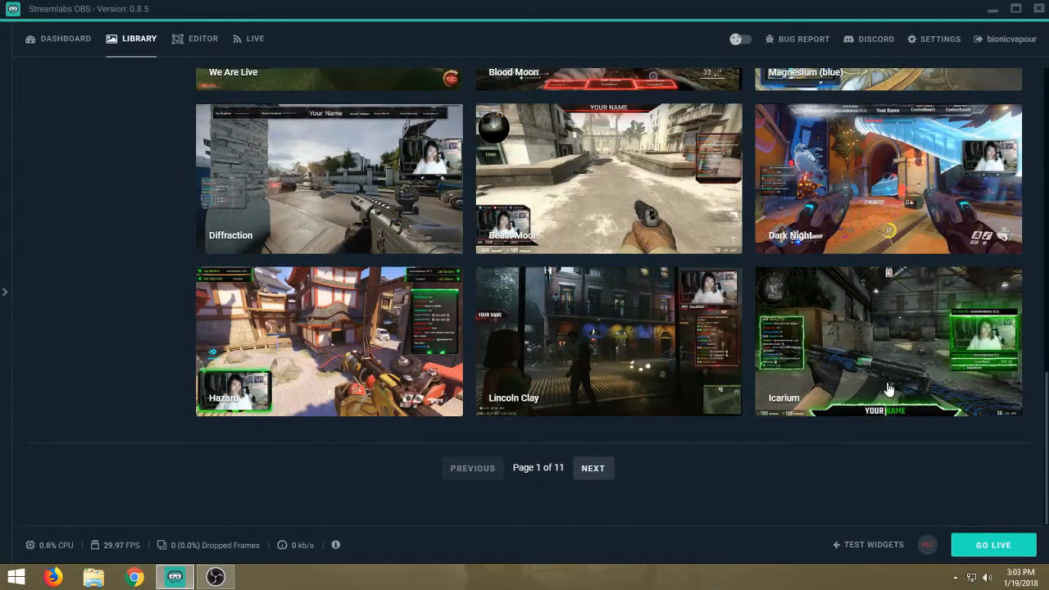
pyautogui.click(888, 389)
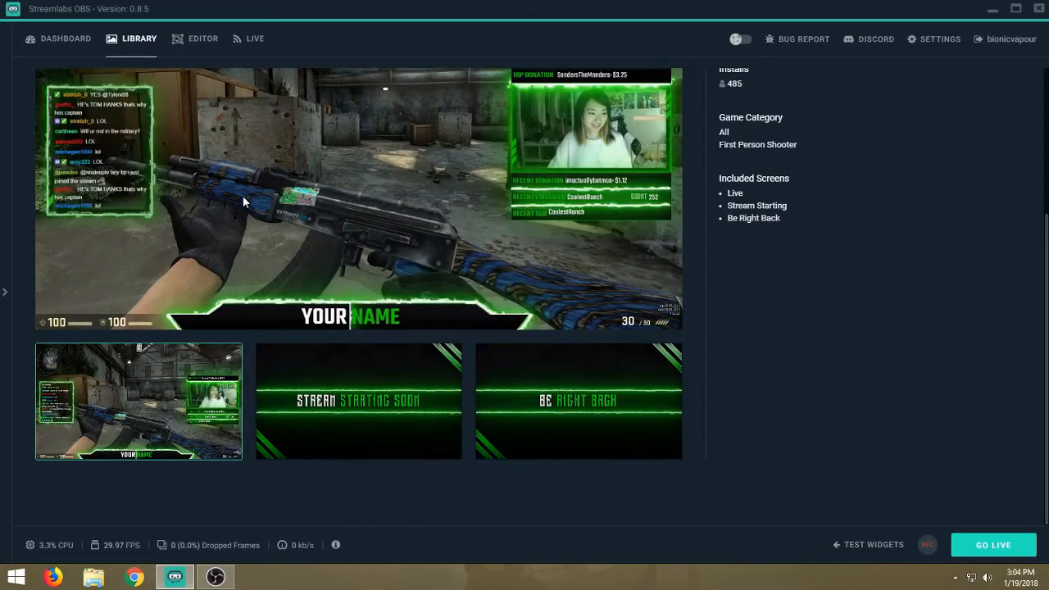
pyautogui.scroll(2, 715, 282)
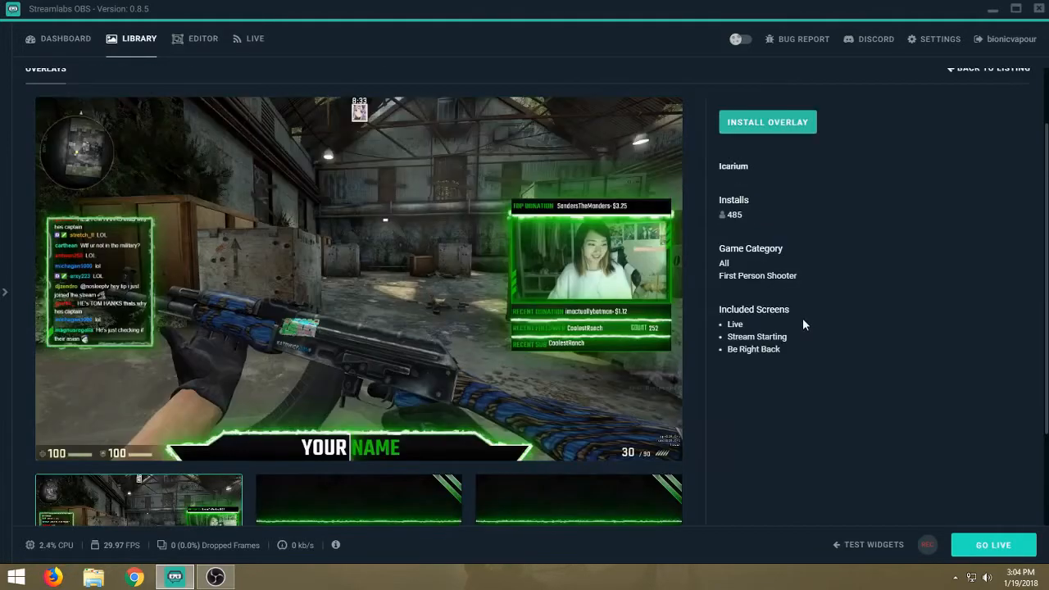
pyautogui.click(745, 122)
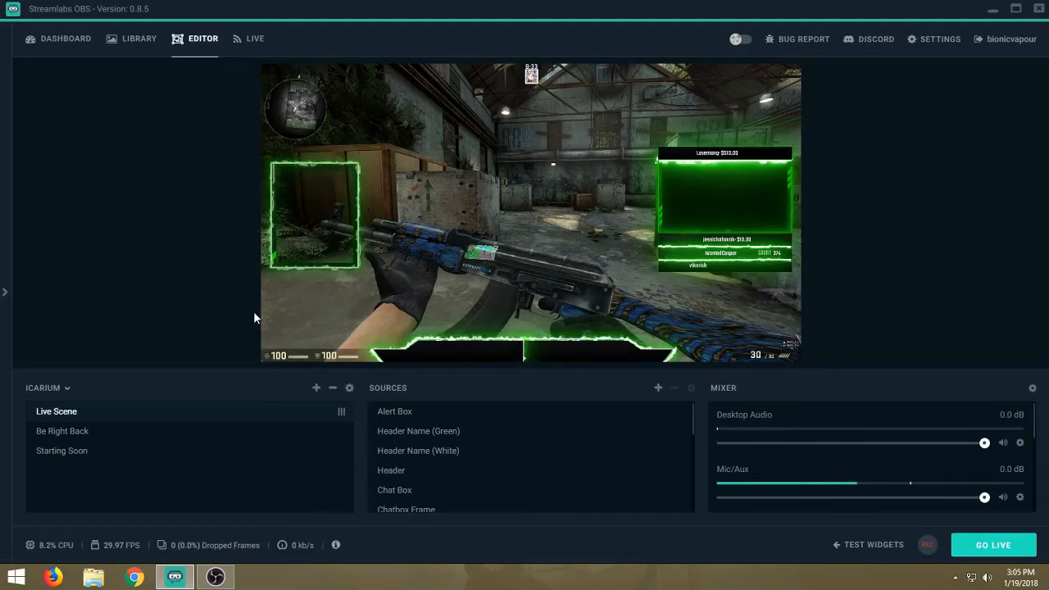
# Step: Switch to the Untitled scene collection and preview its scenes, including Sad Game Advert, Intro video Chuck, Pulp Intro, Opening and MGM
pyautogui.click(67, 390)
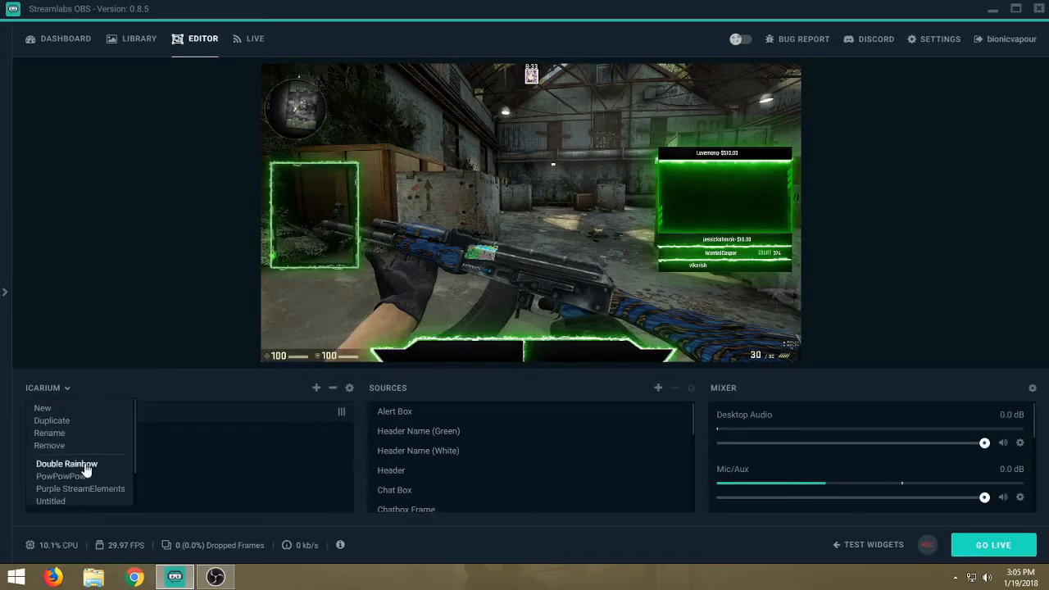
pyautogui.click(71, 502)
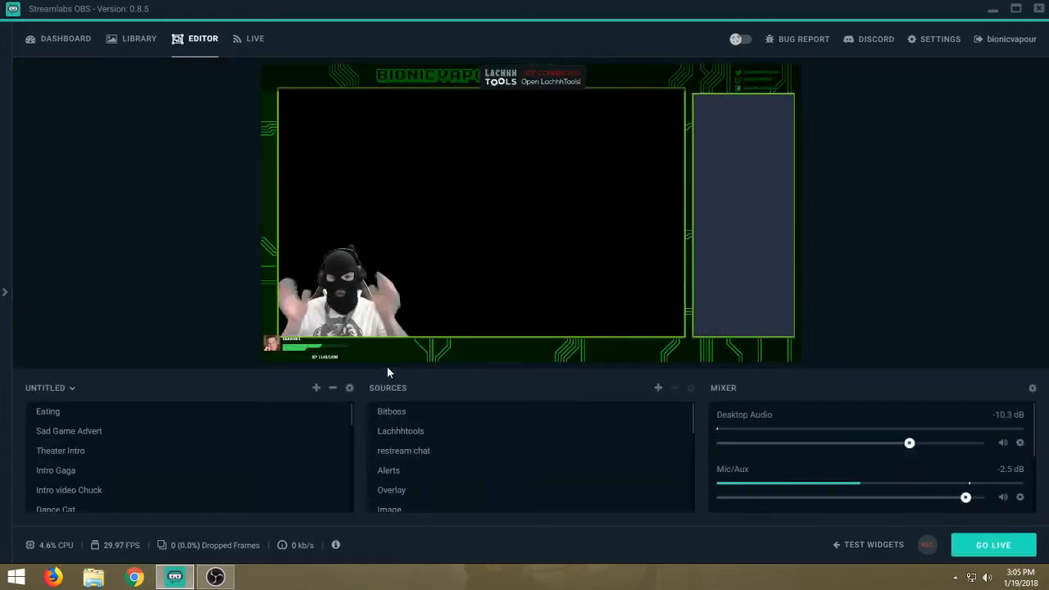
pyautogui.click(77, 452)
pyautogui.click(81, 430)
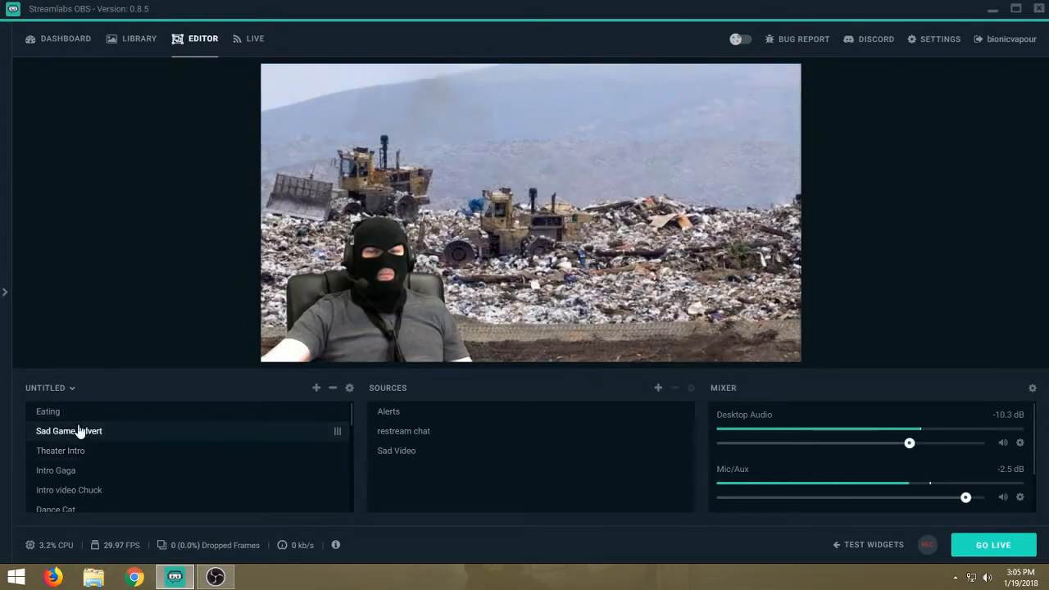
pyautogui.click(84, 472)
pyautogui.click(91, 490)
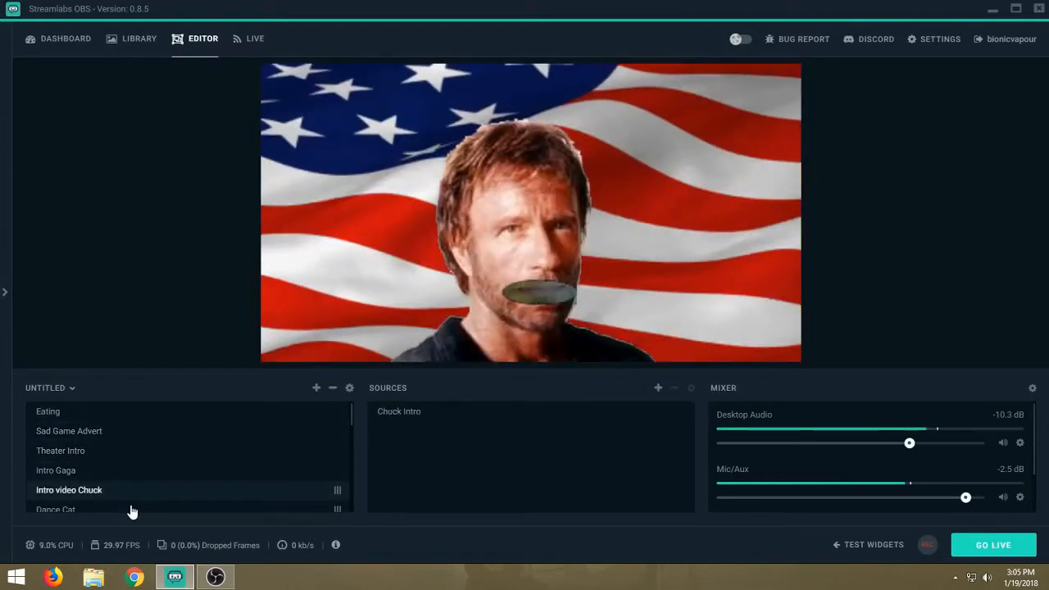
pyautogui.scroll(-1, 112, 506)
pyautogui.click(72, 448)
pyautogui.click(86, 467)
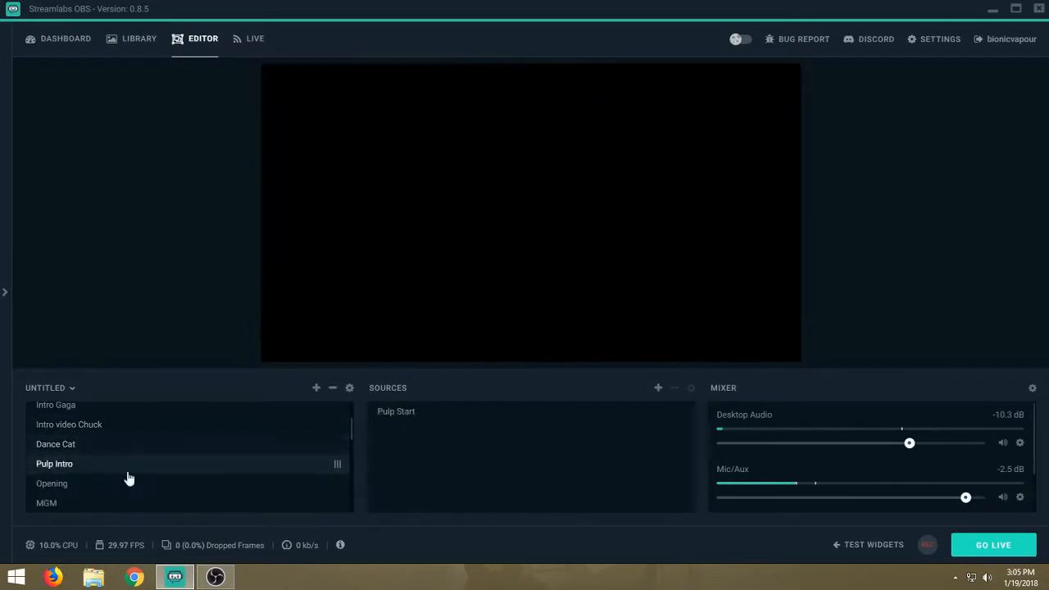
pyautogui.click(57, 490)
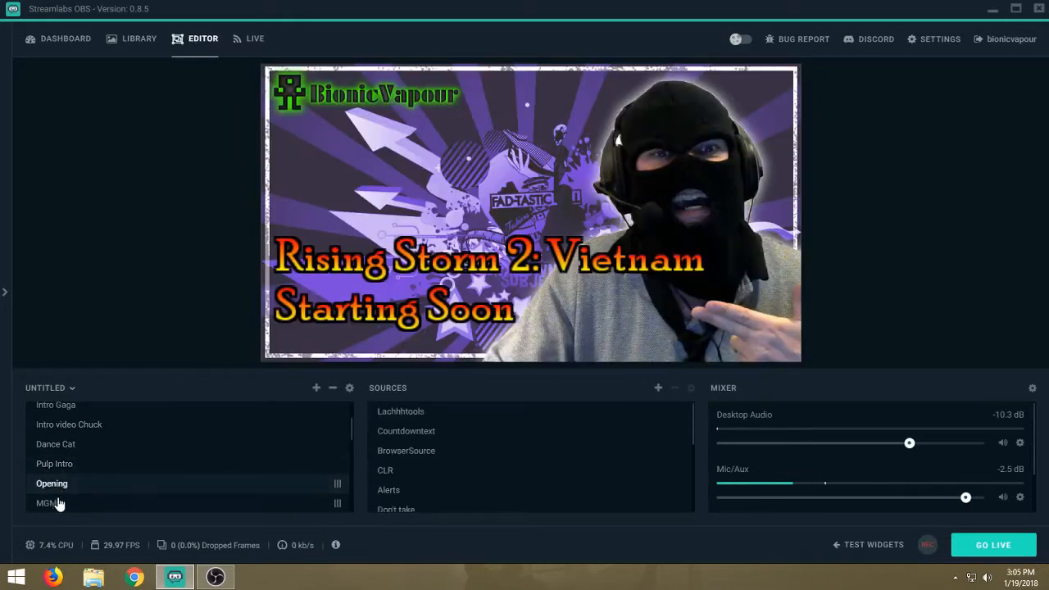
pyautogui.click(59, 503)
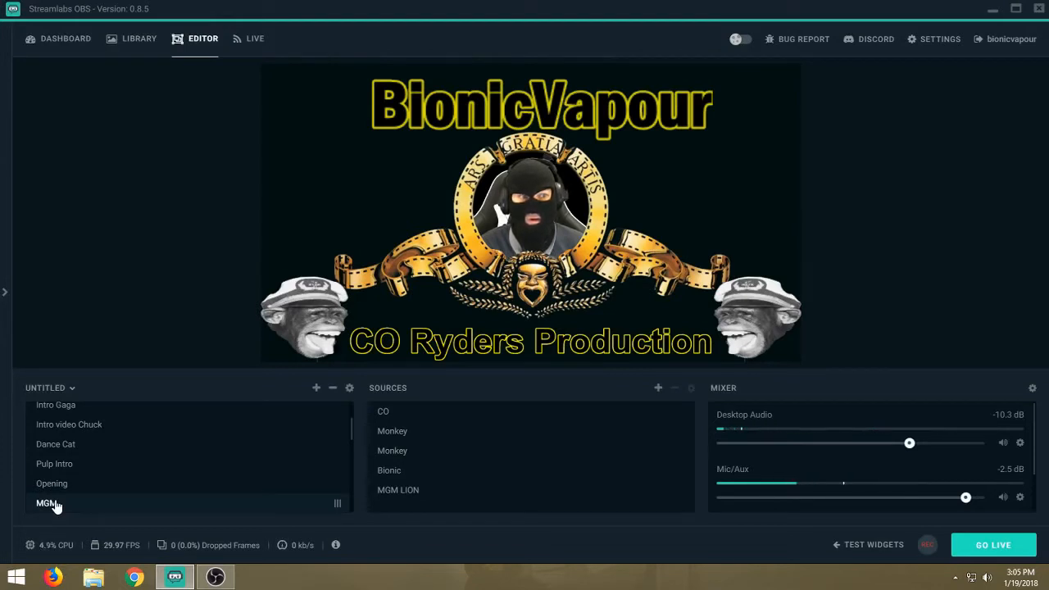
# Step: Switch back to the Icarium scene collection
pyautogui.click(71, 390)
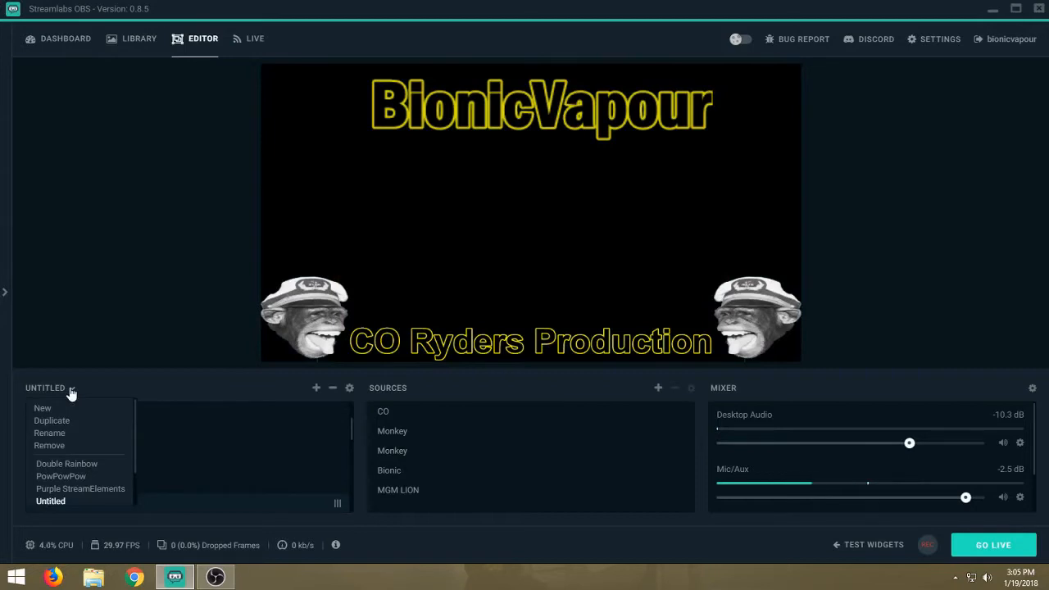
pyautogui.scroll(-1, 100, 448)
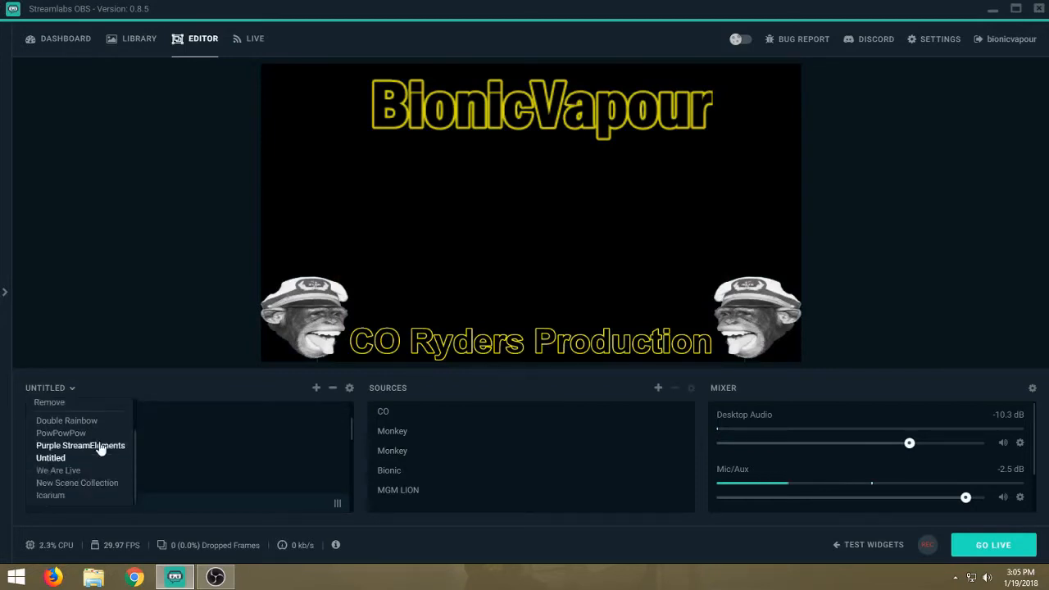
pyautogui.click(58, 495)
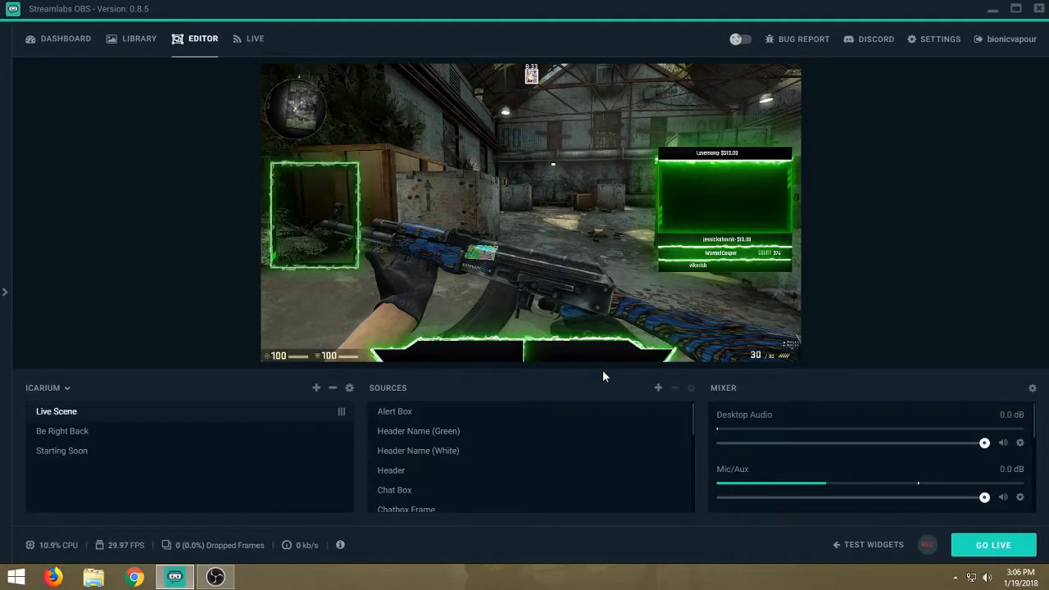
# Step: Hide the Webcam Frame and Webcam sources in the Live Scene
pyautogui.click(692, 423)
pyautogui.moveTo(693, 424); pyautogui.dragTo(691, 506)
pyautogui.click(432, 469)
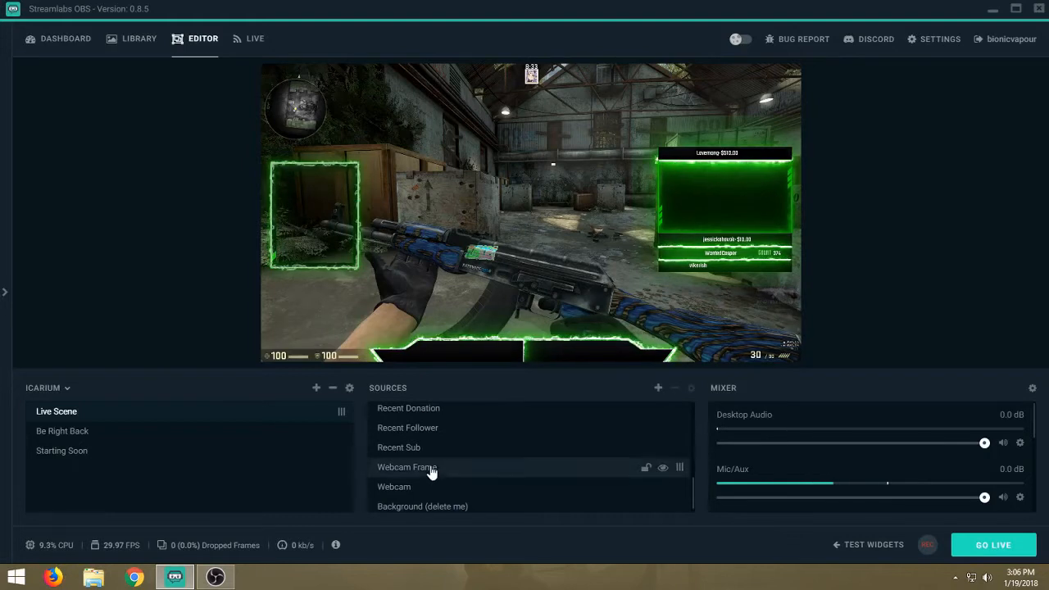
pyautogui.click(662, 469)
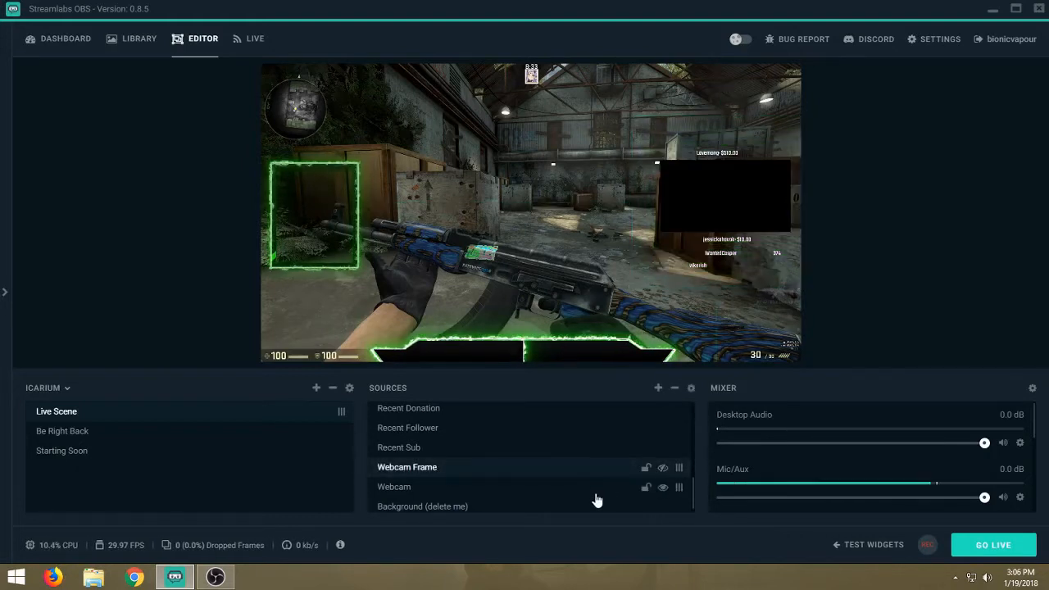
pyautogui.click(407, 495)
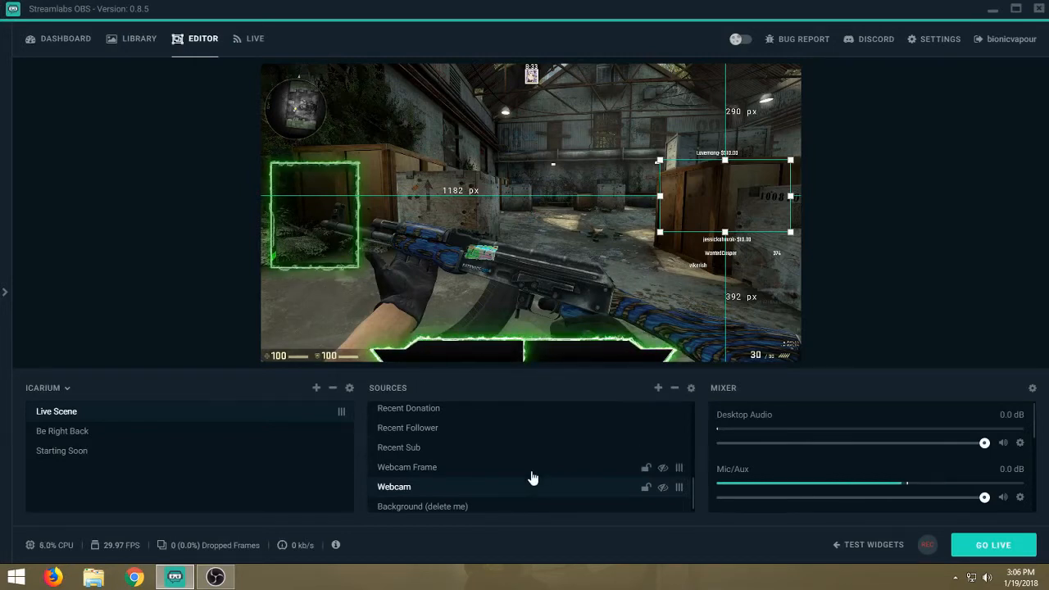
# Step: Select the Chat Box in the scene and try hiding it together with the Chatbox Frame
pyautogui.scroll(8, 531, 477)
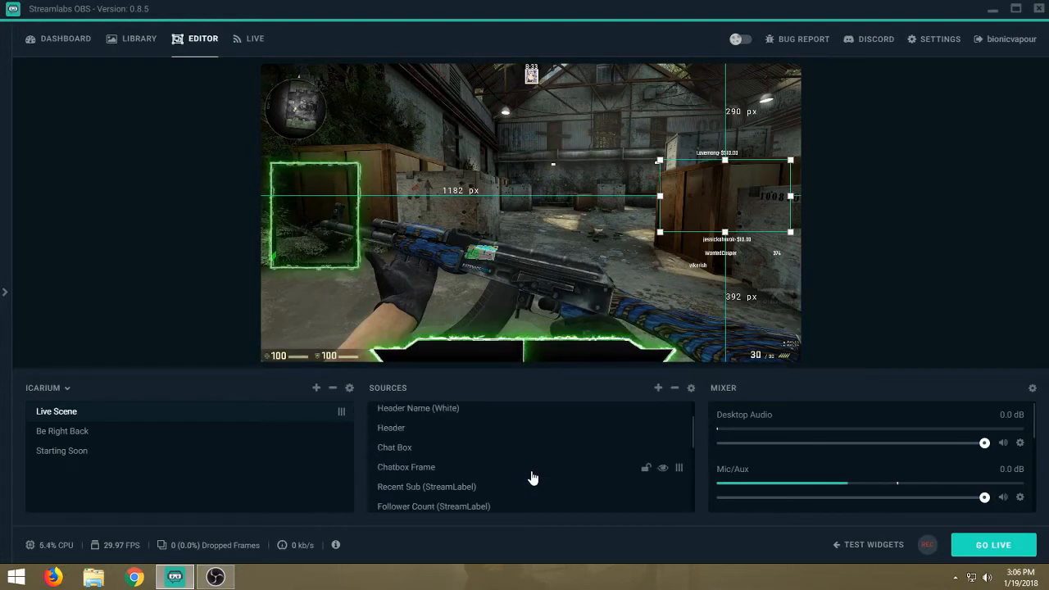
pyautogui.scroll(2, 532, 477)
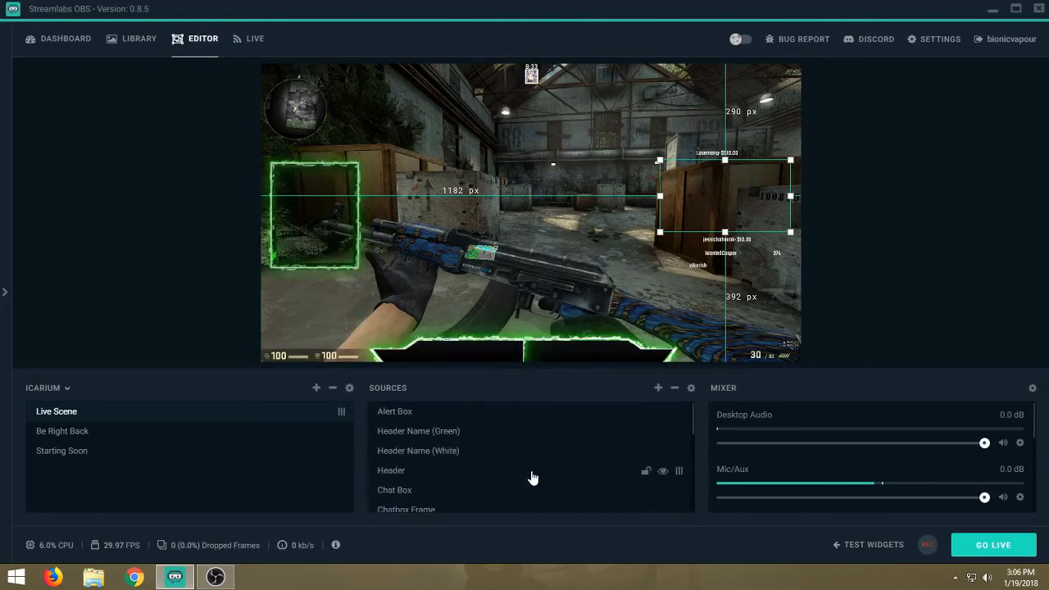
pyautogui.scroll(-3, 532, 476)
pyautogui.click(302, 223)
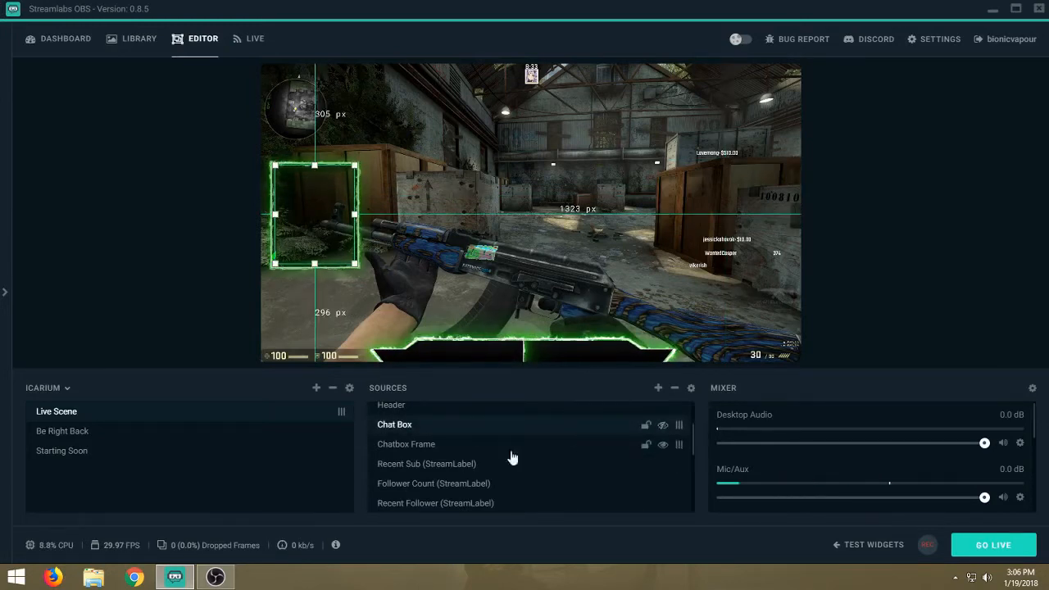
pyautogui.click(663, 447)
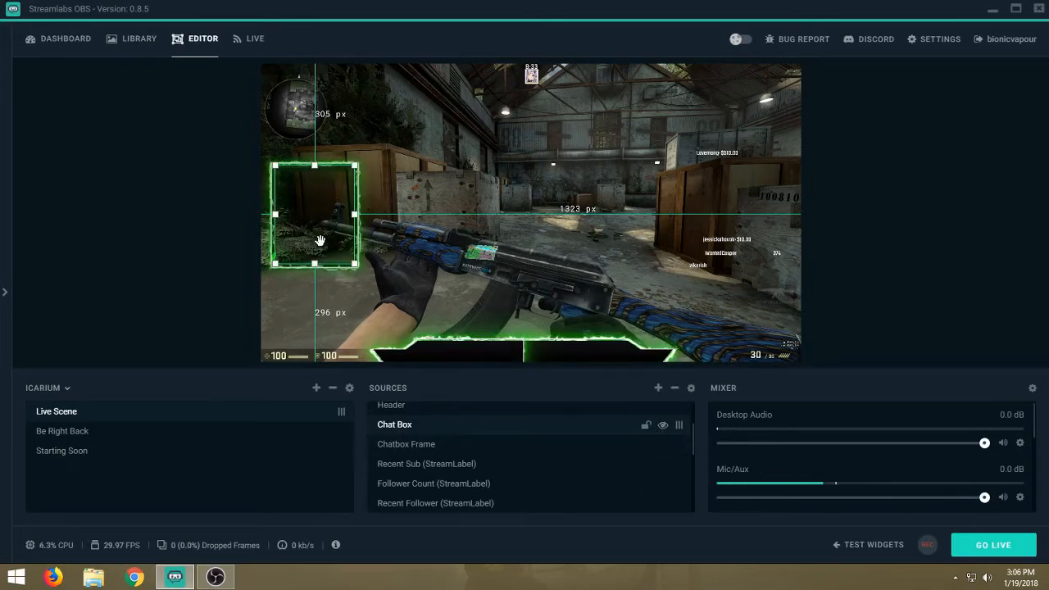
# Step: Move the Chat Box and Chatbox Frame to the right side of the scene, fitting the chat box inside its frame
pyautogui.moveTo(319, 240); pyautogui.dragTo(681, 252)
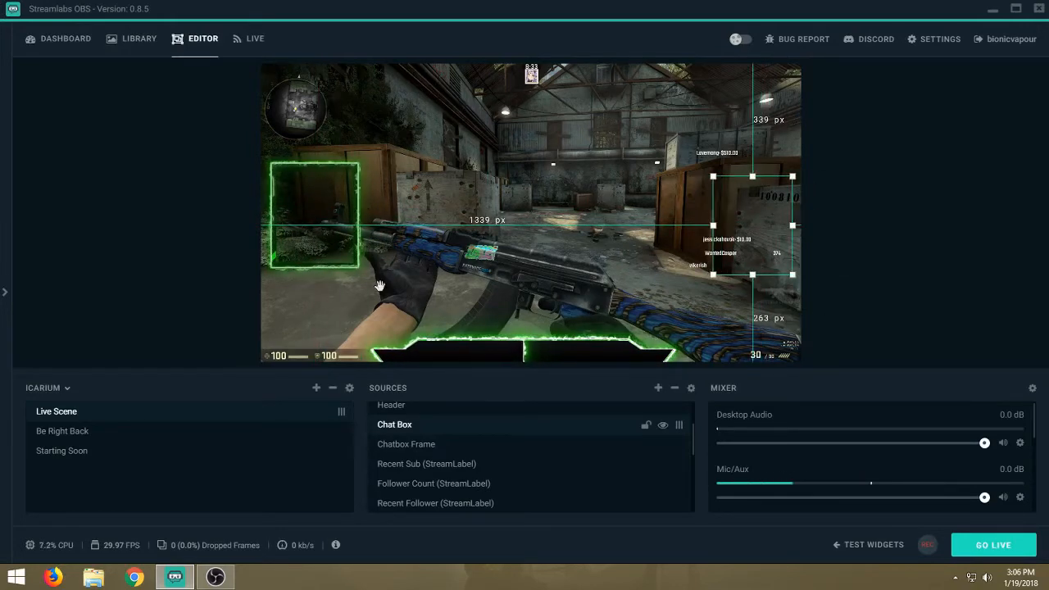
pyautogui.click(331, 245)
pyautogui.moveTo(332, 245); pyautogui.dragTo(697, 246)
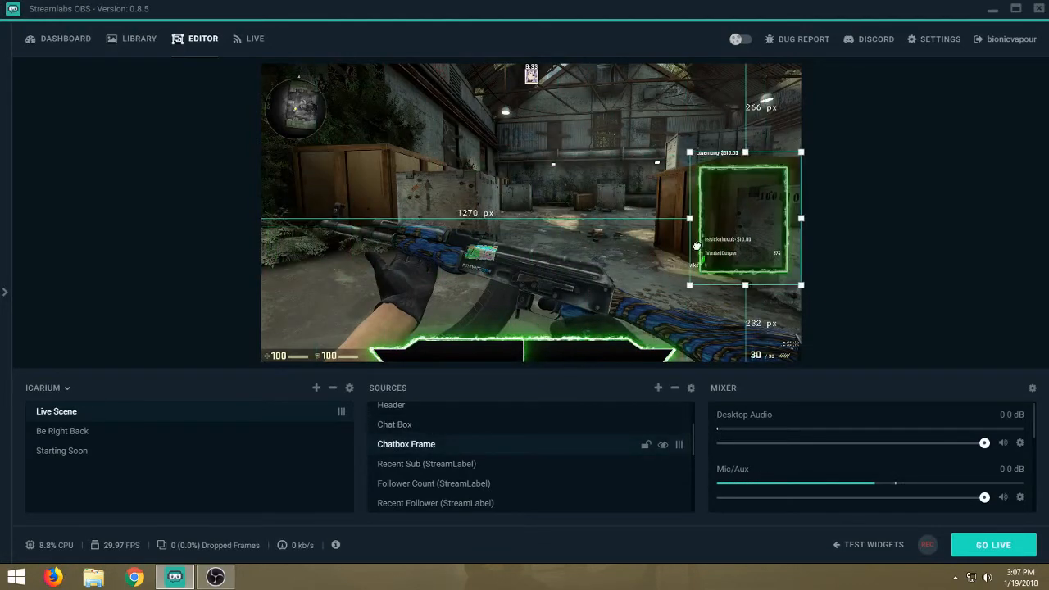
pyautogui.click(434, 424)
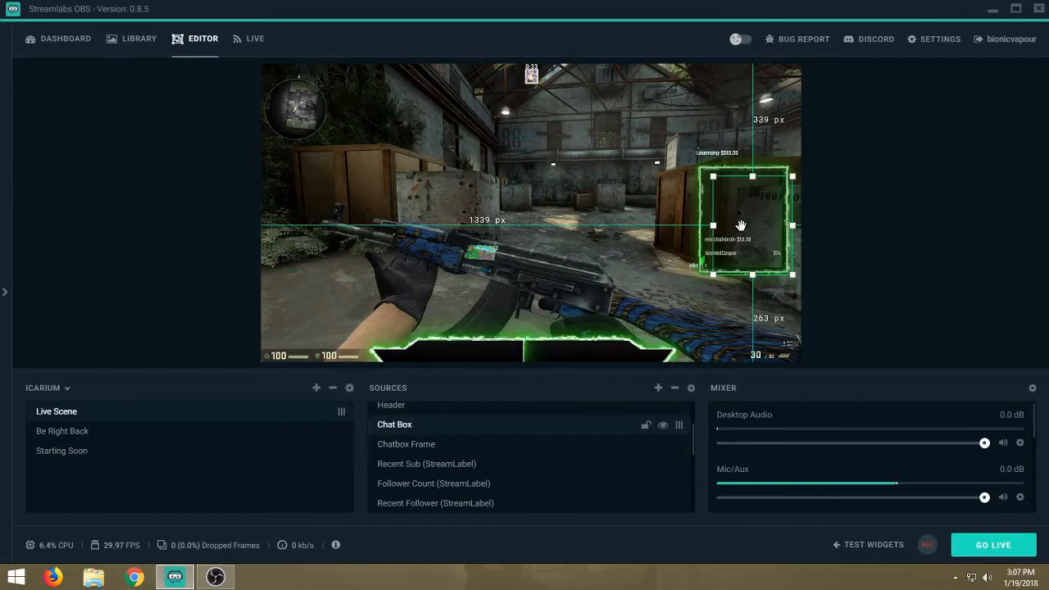
pyautogui.moveTo(740, 226); pyautogui.dragTo(732, 219)
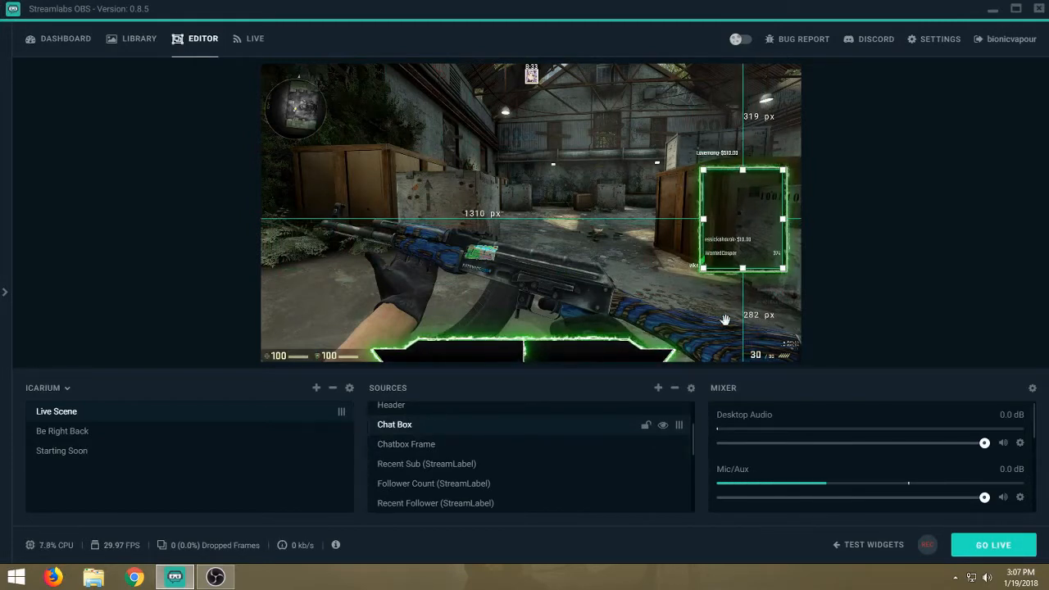
# Step: Move the Header to the top edge of the scene and hide the Background (delete me) source
pyautogui.moveTo(581, 348); pyautogui.dragTo(590, 216)
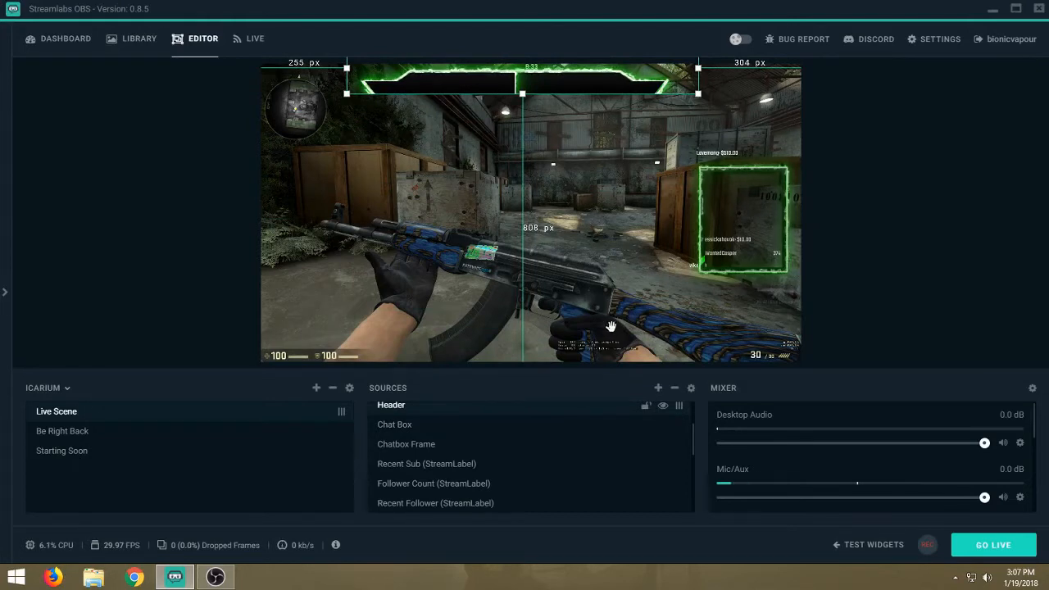
pyautogui.scroll(-5, 585, 458)
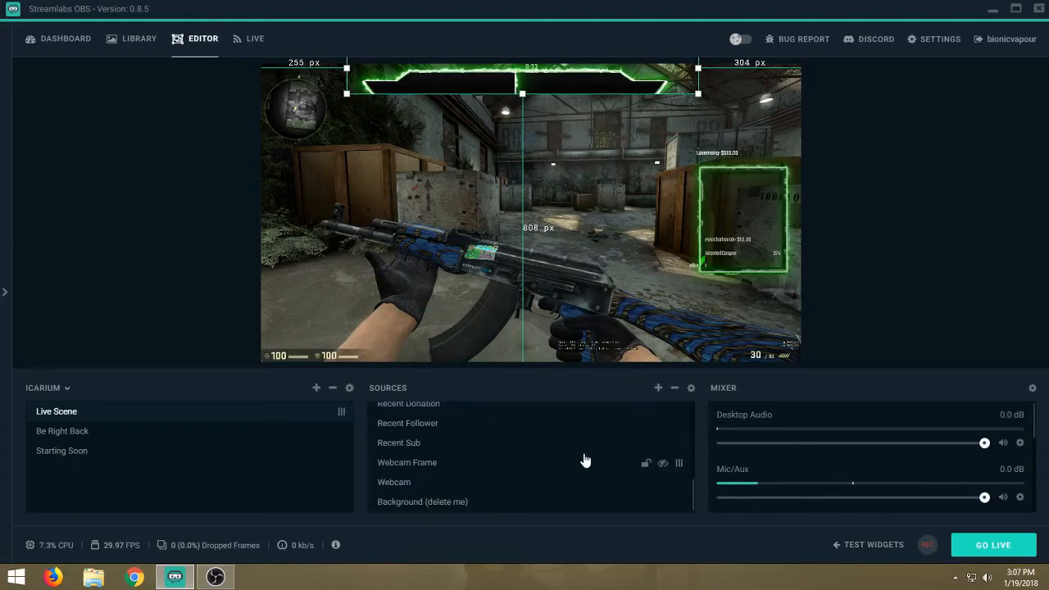
pyautogui.click(455, 501)
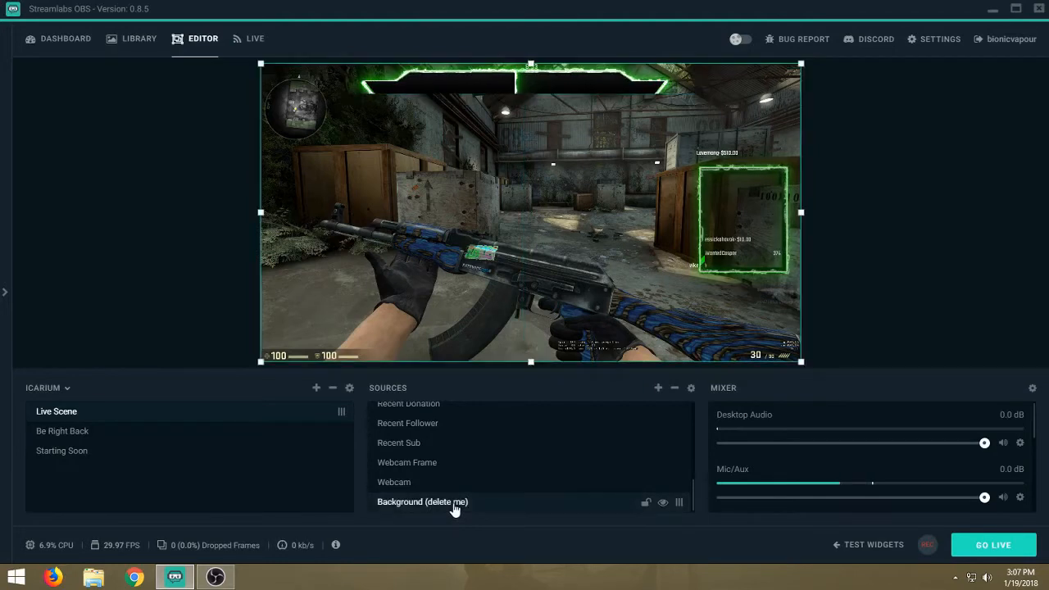
pyautogui.click(663, 504)
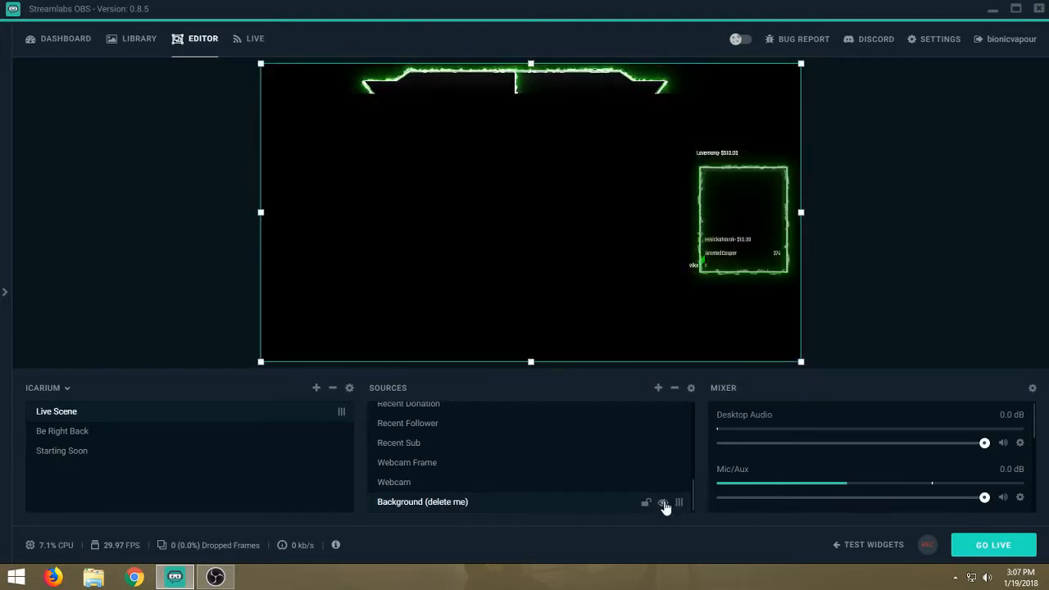
# Step: In the Webcam source's properties, set the device to Logitech HD Webcam C270 and the Resolution/FPS Type to Device Default
pyautogui.click(417, 485)
pyautogui.rightClick(417, 485)
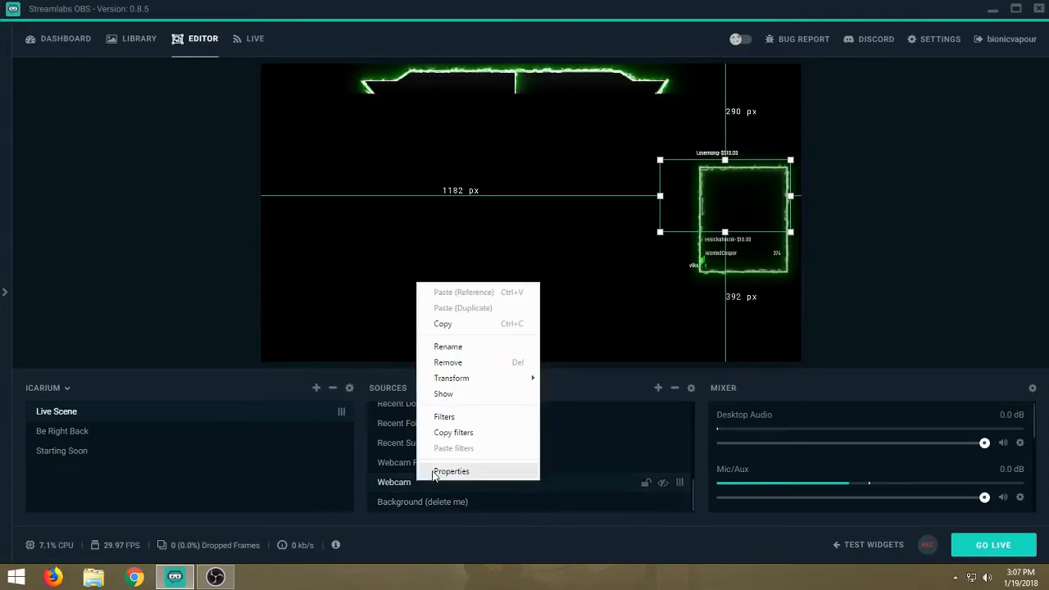
pyautogui.click(439, 473)
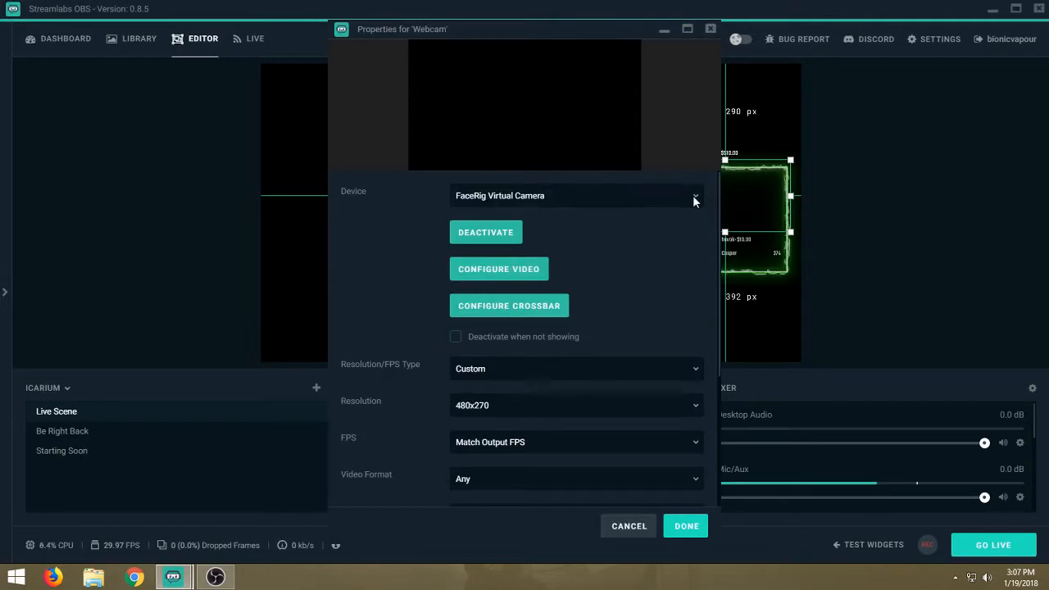
pyautogui.click(693, 198)
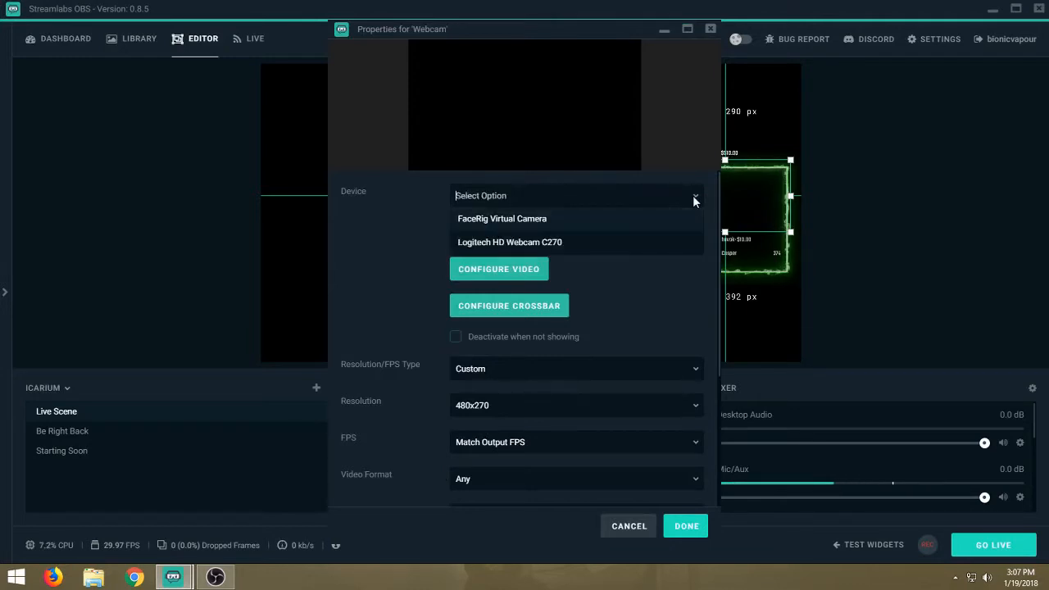
pyautogui.click(592, 242)
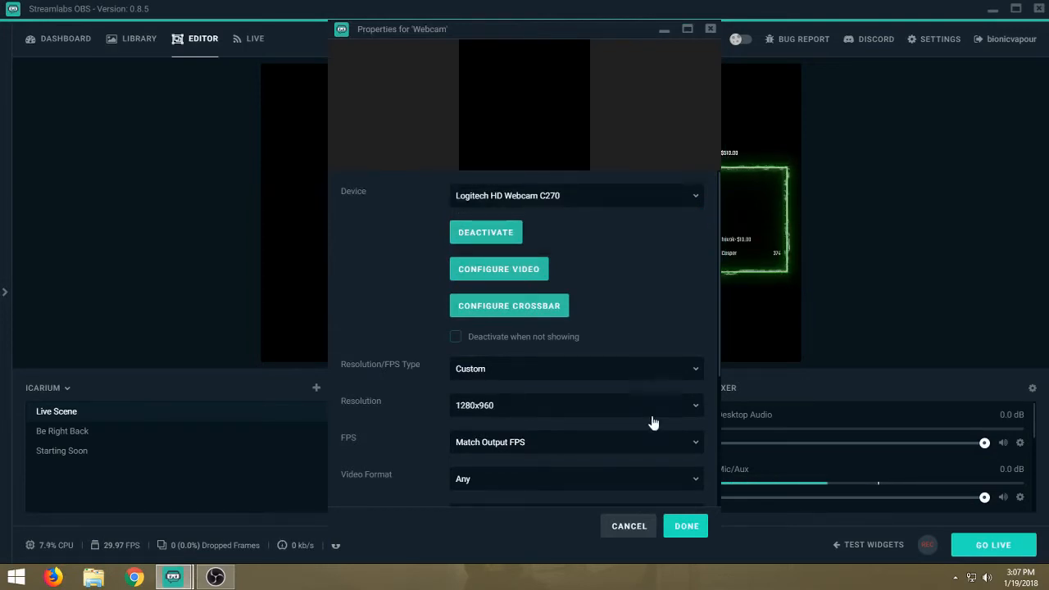
pyautogui.click(695, 370)
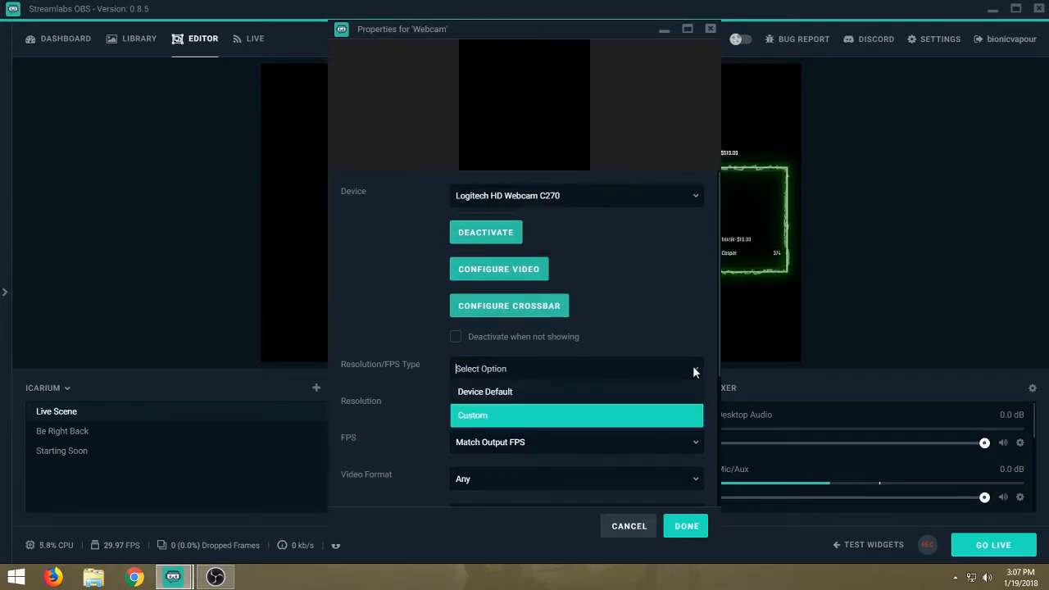
pyautogui.click(583, 393)
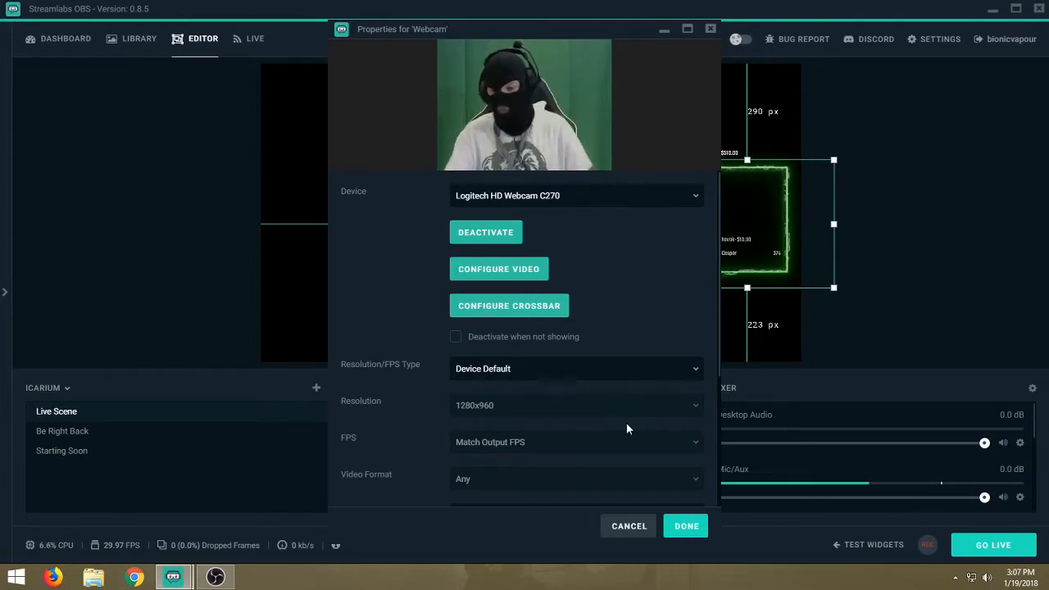
# Step: Accept the Webcam properties, move the Webcam to the lower-left corner of the scene about 500 px from the top, and show it
pyautogui.click(681, 529)
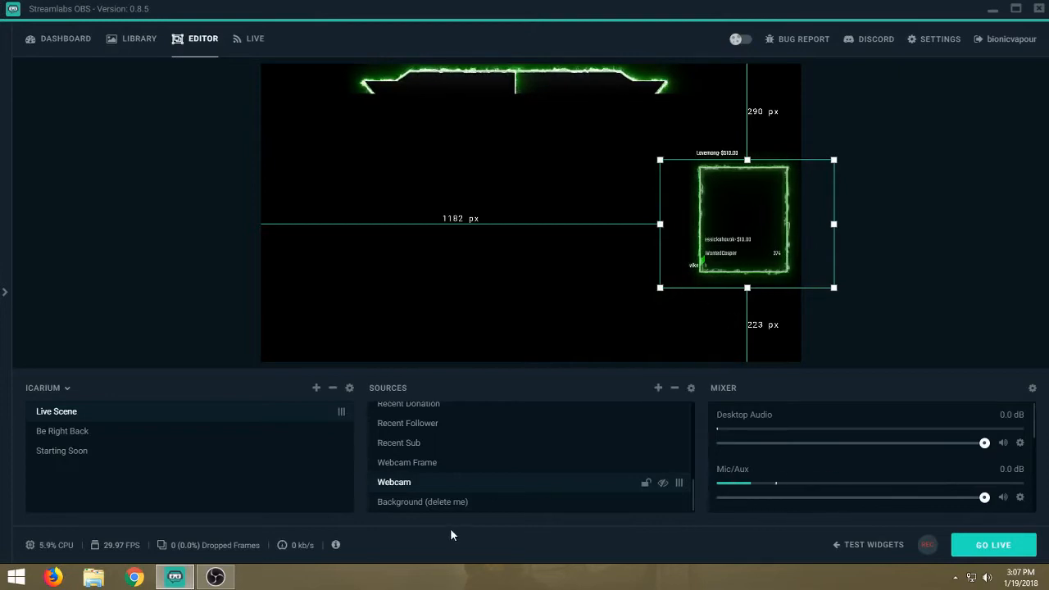
pyautogui.moveTo(662, 265); pyautogui.dragTo(336, 327)
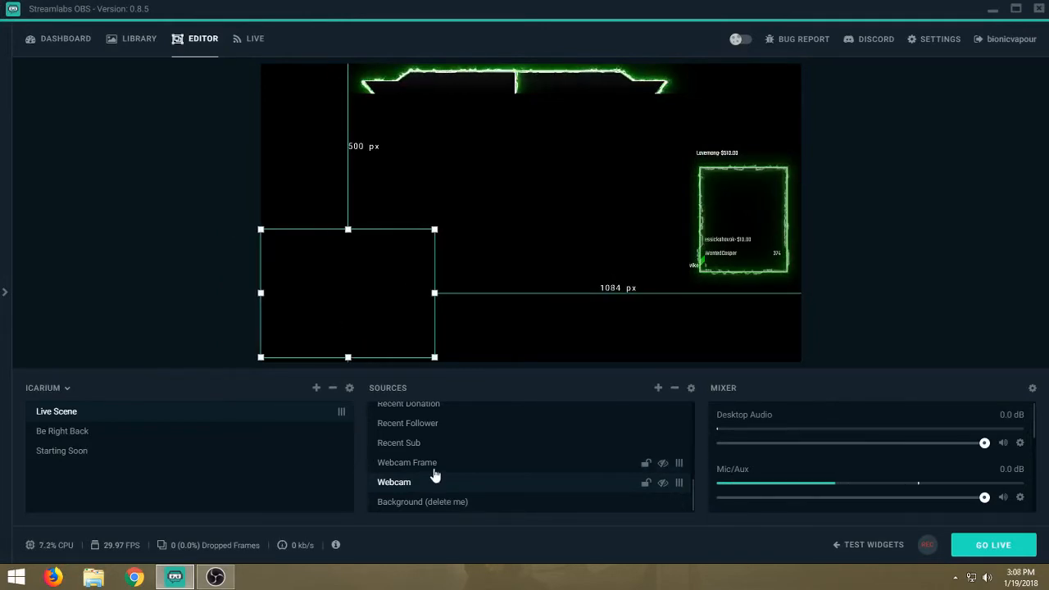
pyautogui.click(662, 483)
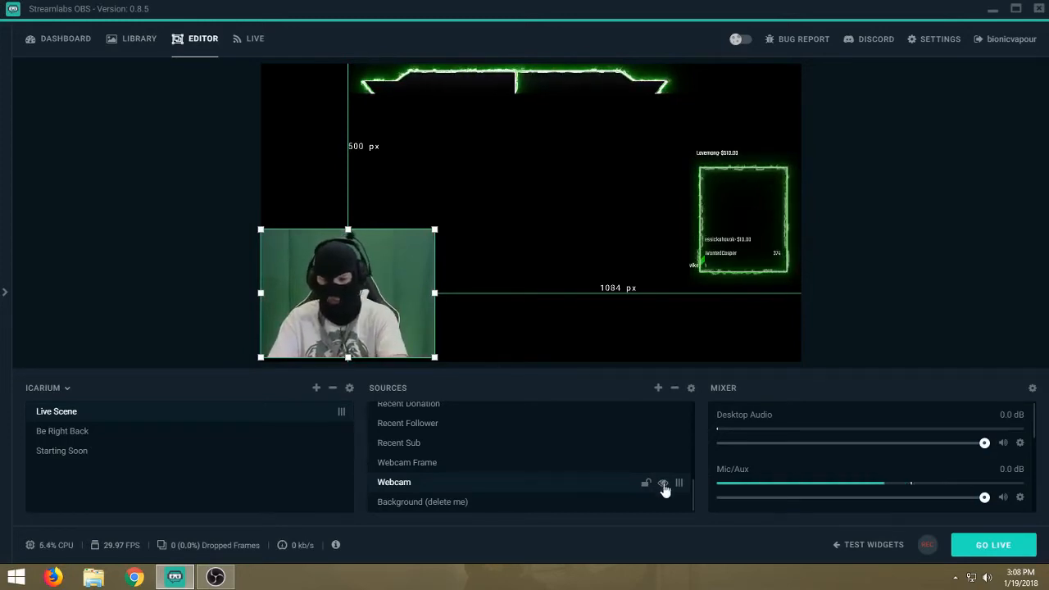
# Step: Add a Chroma Key filter to the Webcam source, keeping the filter name Chroma Key
pyautogui.rightClick(573, 484)
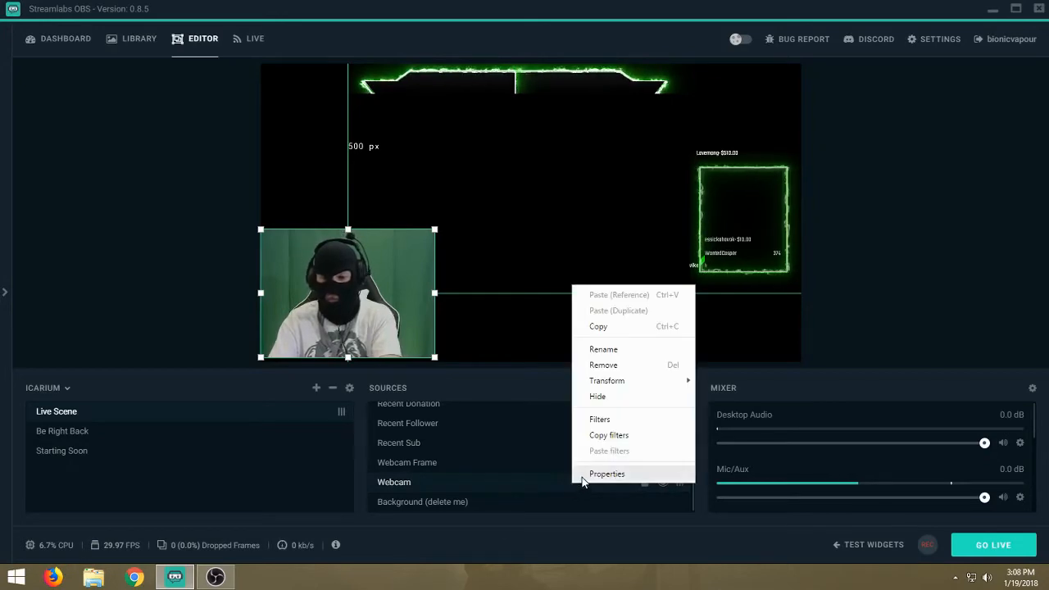
pyautogui.click(600, 419)
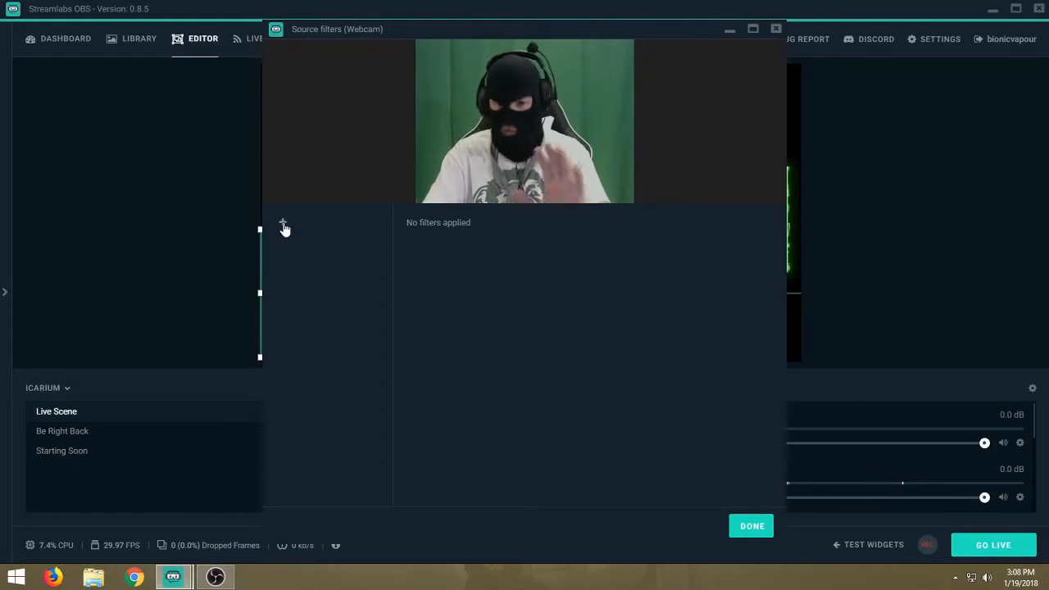
pyautogui.click(283, 223)
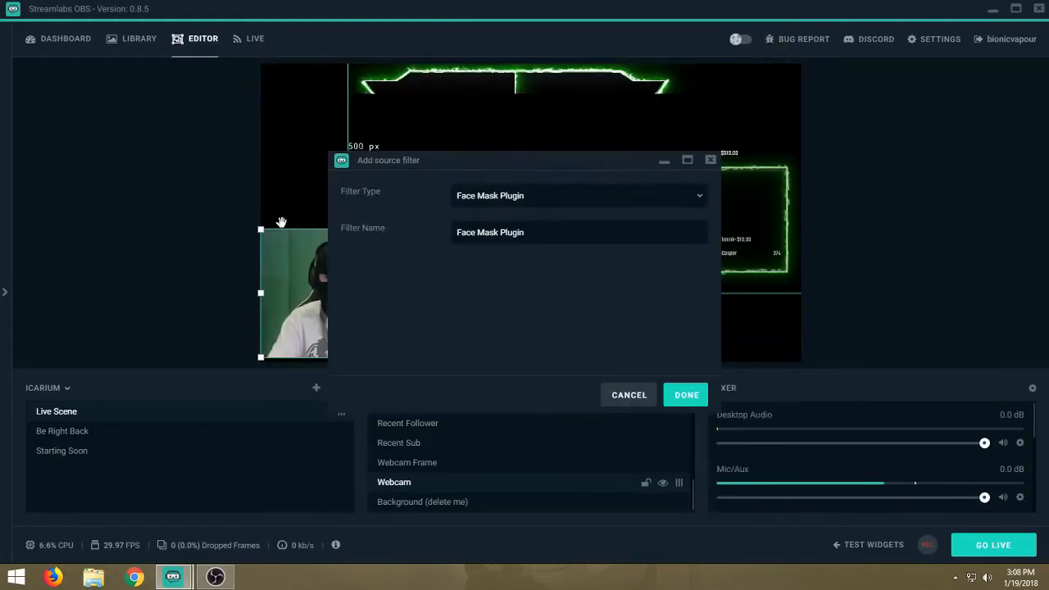
pyautogui.click(698, 194)
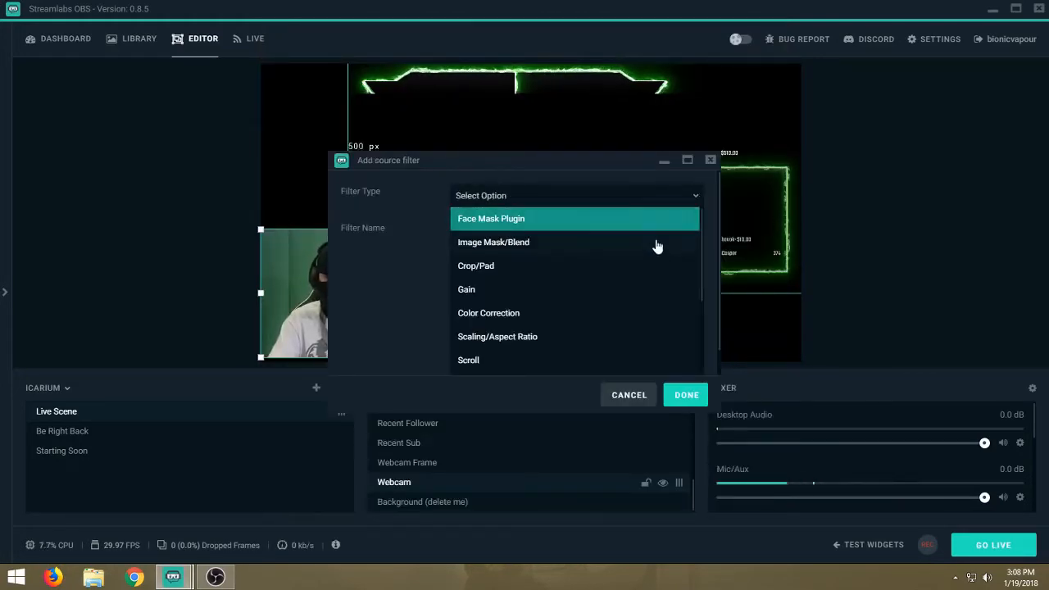
pyautogui.scroll(-1, 610, 294)
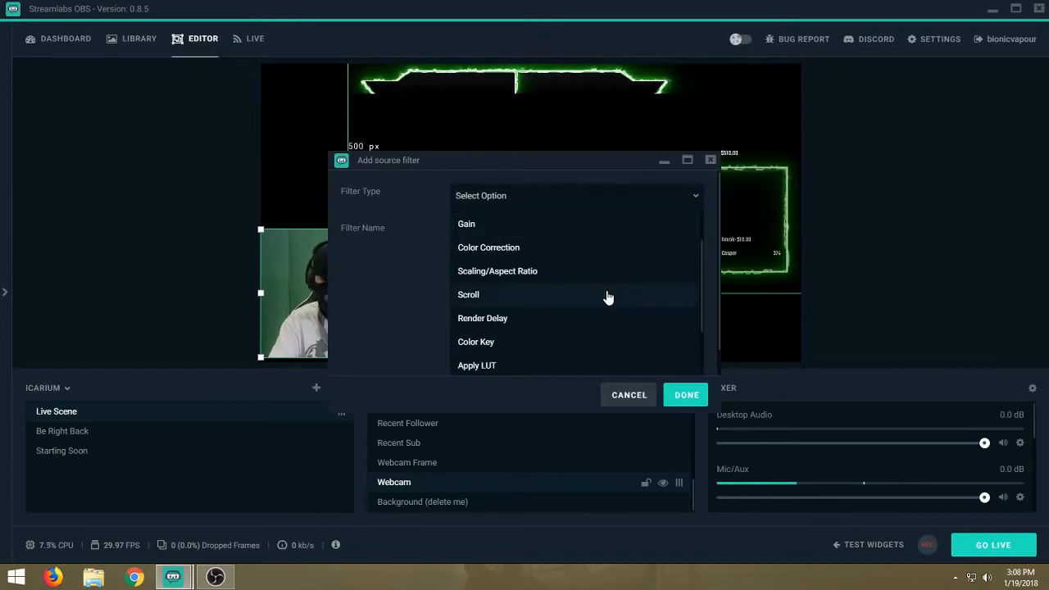
pyautogui.scroll(1, 606, 295)
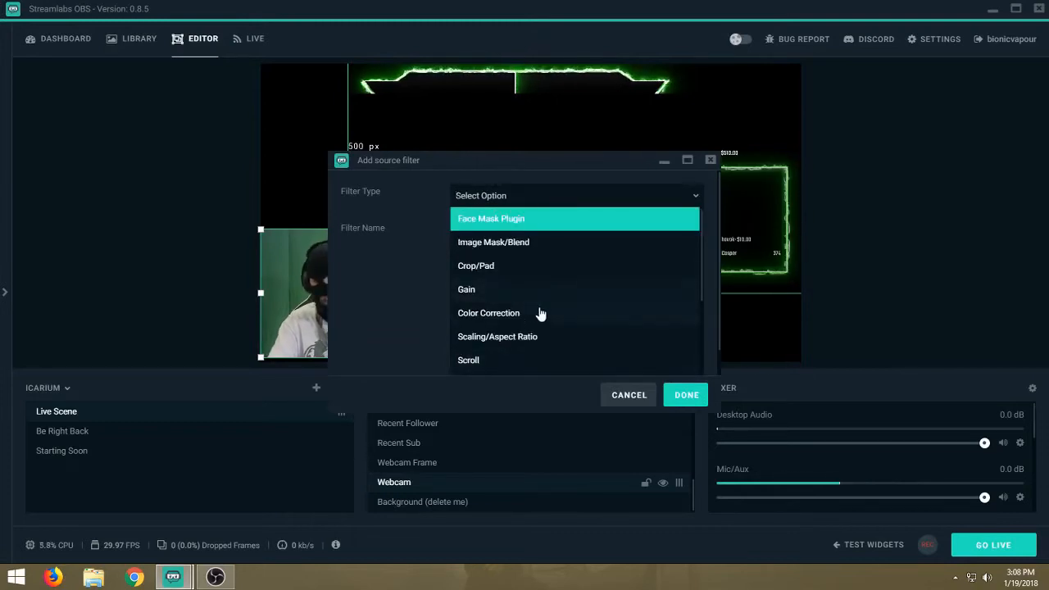
pyautogui.scroll(-1, 536, 325)
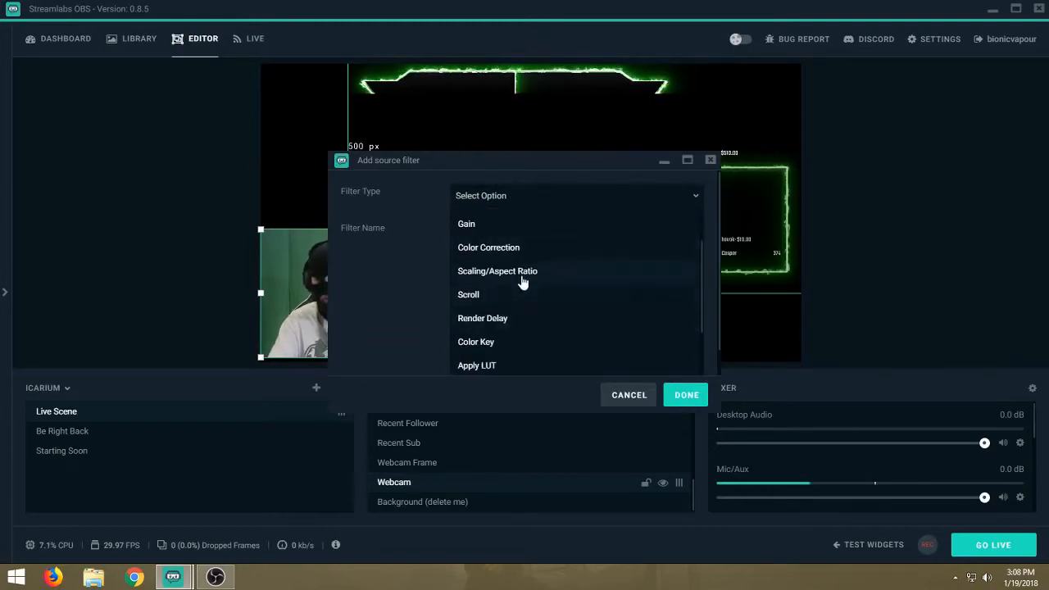
pyautogui.scroll(-1, 516, 323)
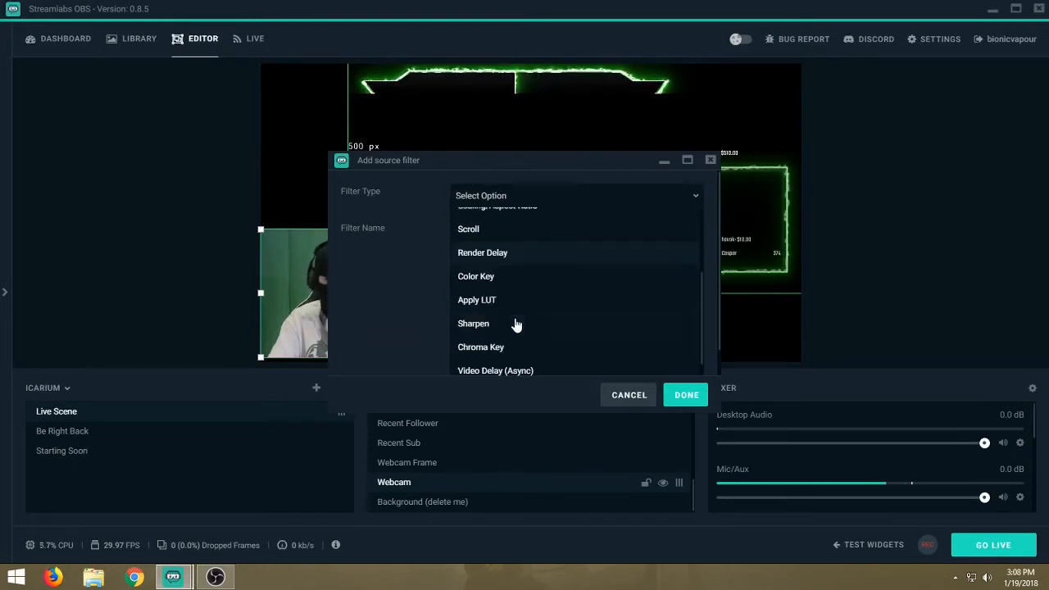
pyautogui.click(506, 347)
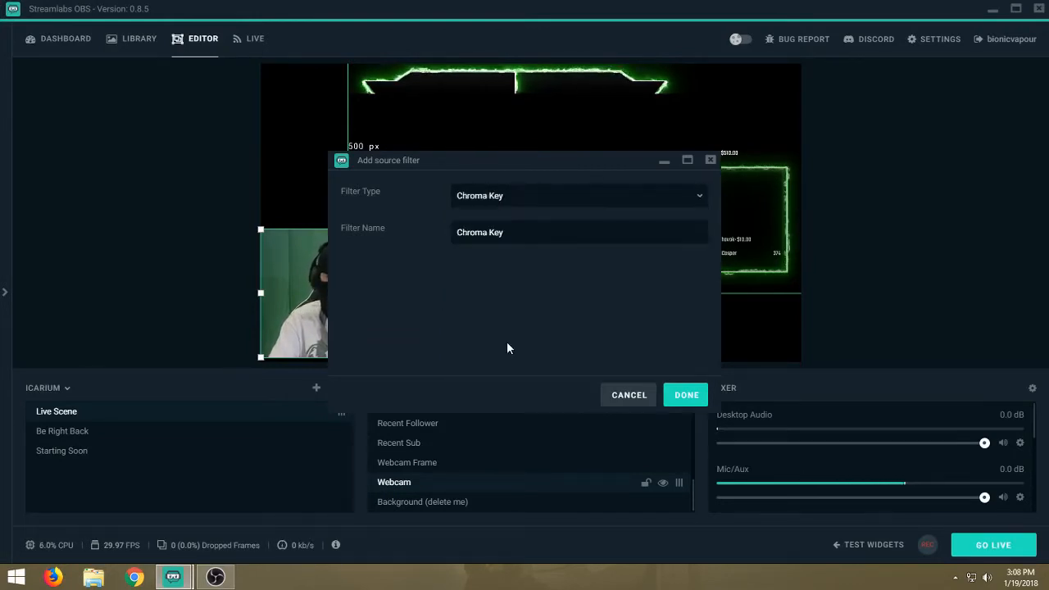
pyautogui.click(685, 395)
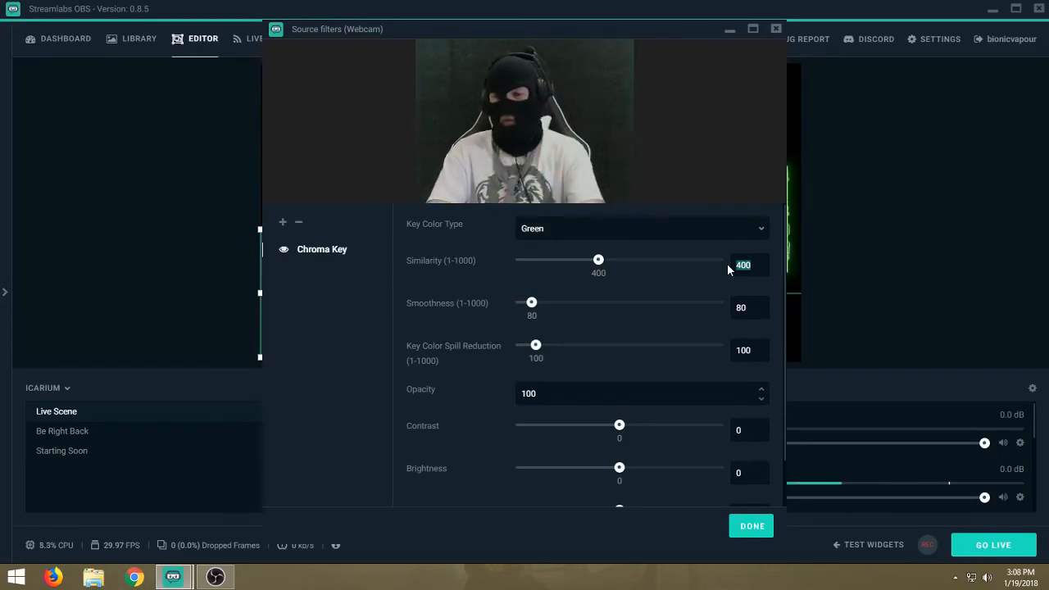
# Step: Try Chroma Key Similarity values of 450 and 445 with Smoothness at 60, ending on Similarity 450
pyautogui.write('450')
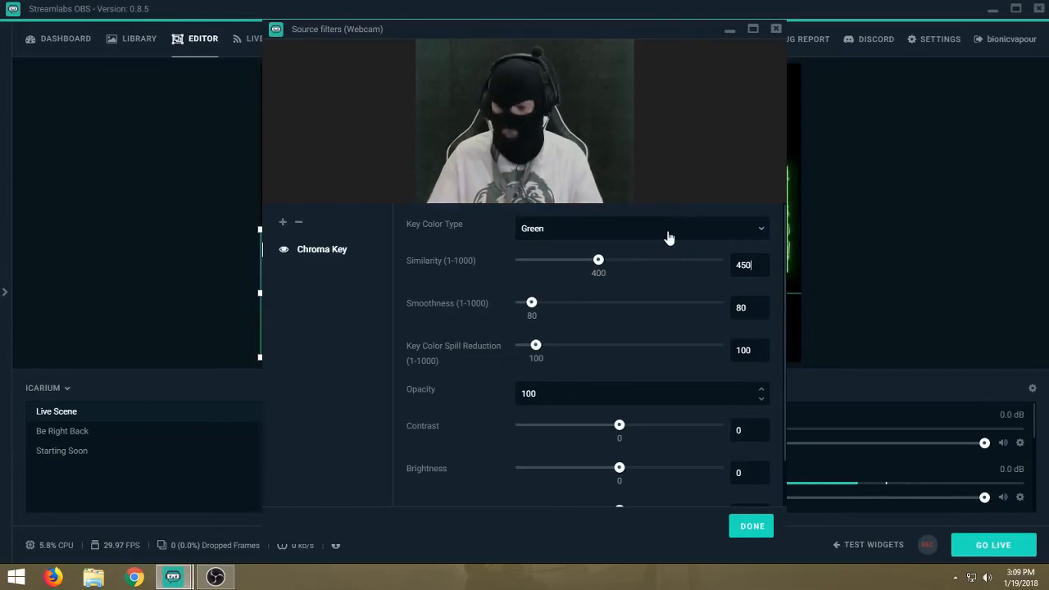
pyautogui.press('Return')
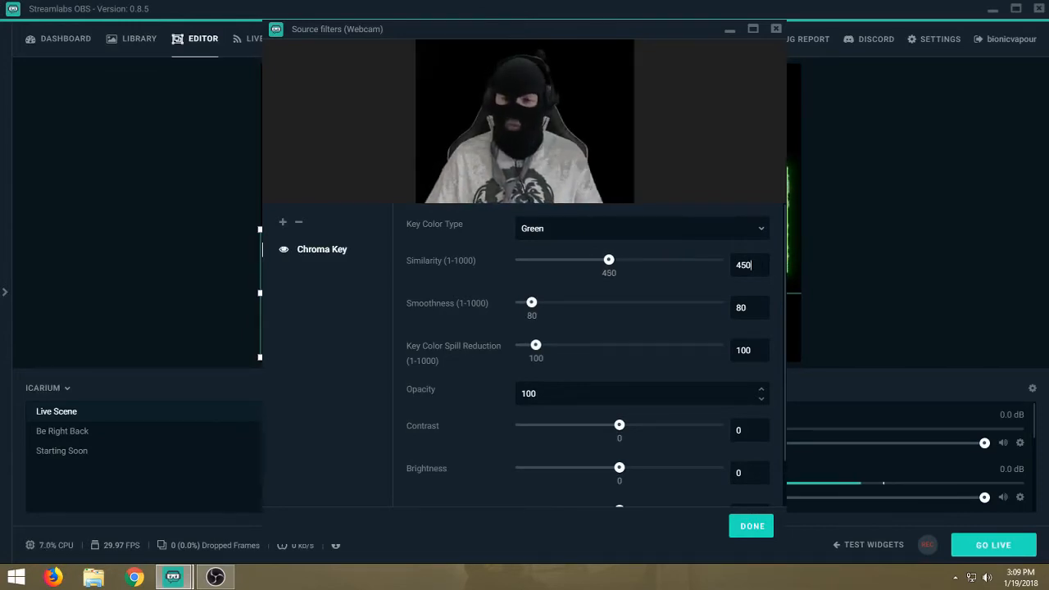
pyautogui.press('BackSpace')
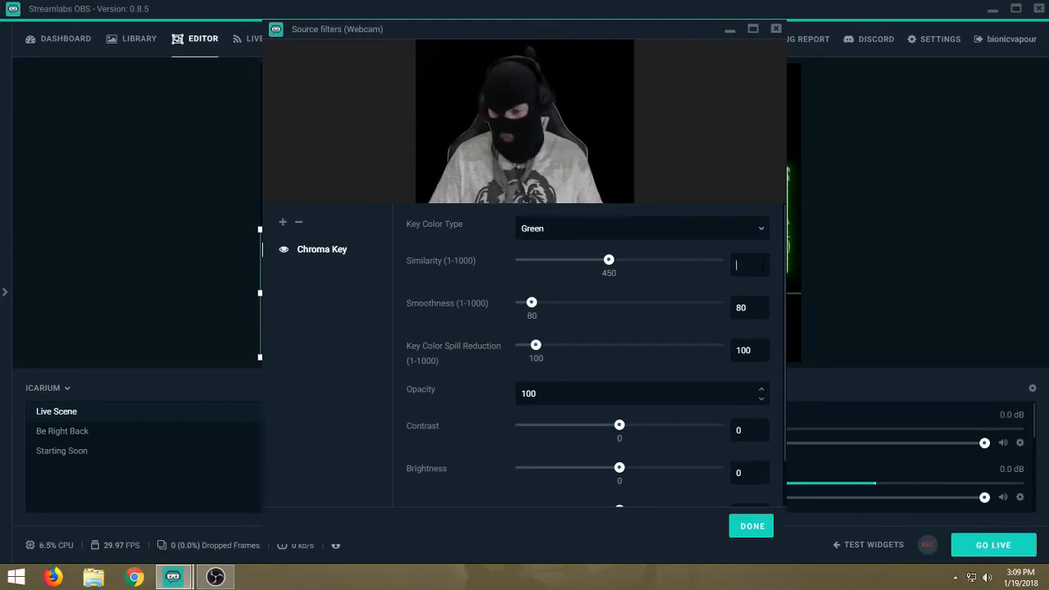
pyautogui.write('44')
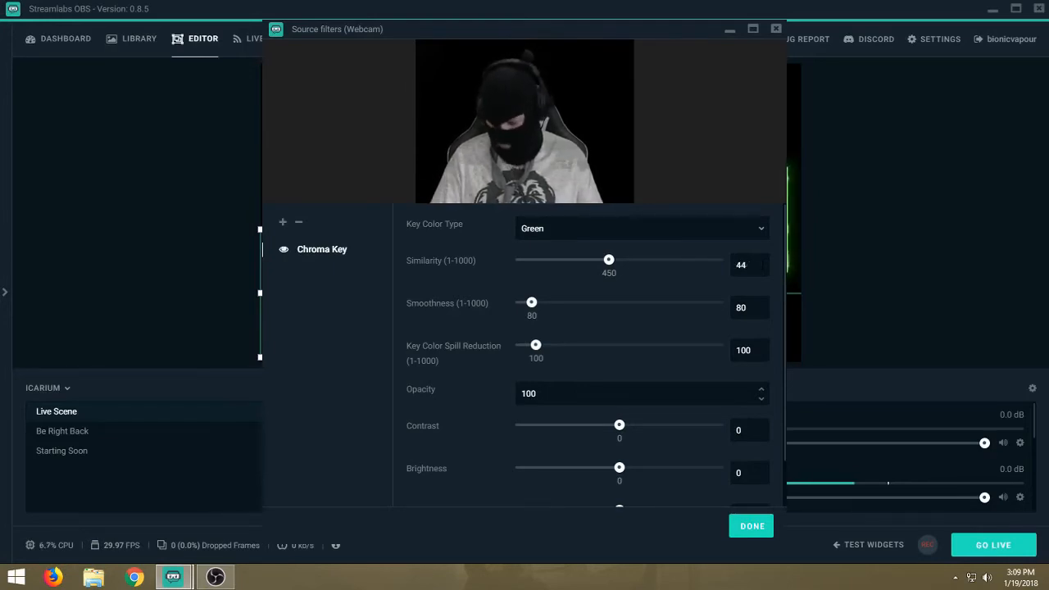
pyautogui.write('5')
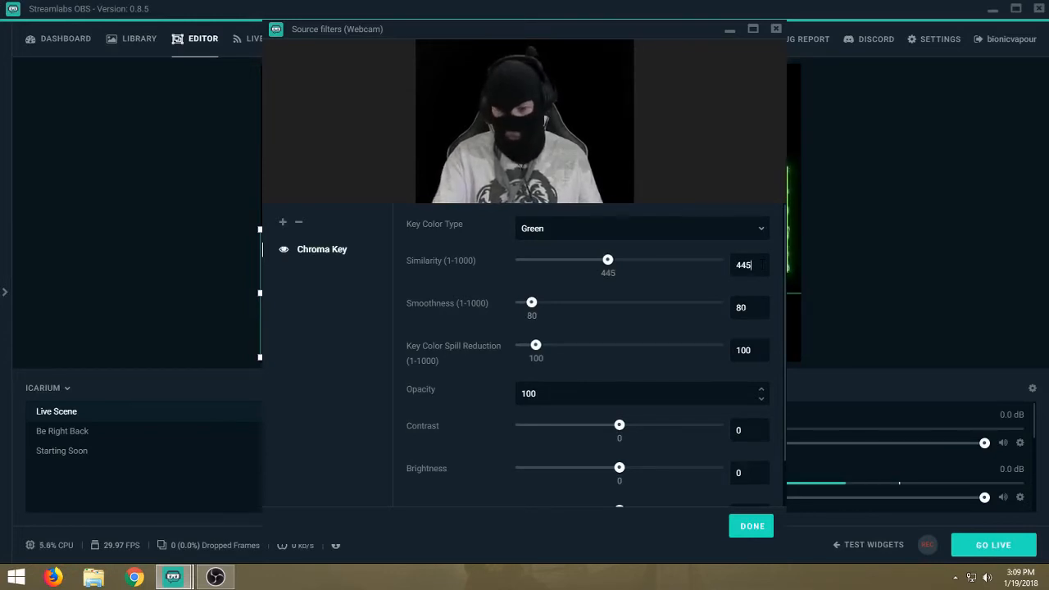
pyautogui.press('Tab')
pyautogui.write('60')
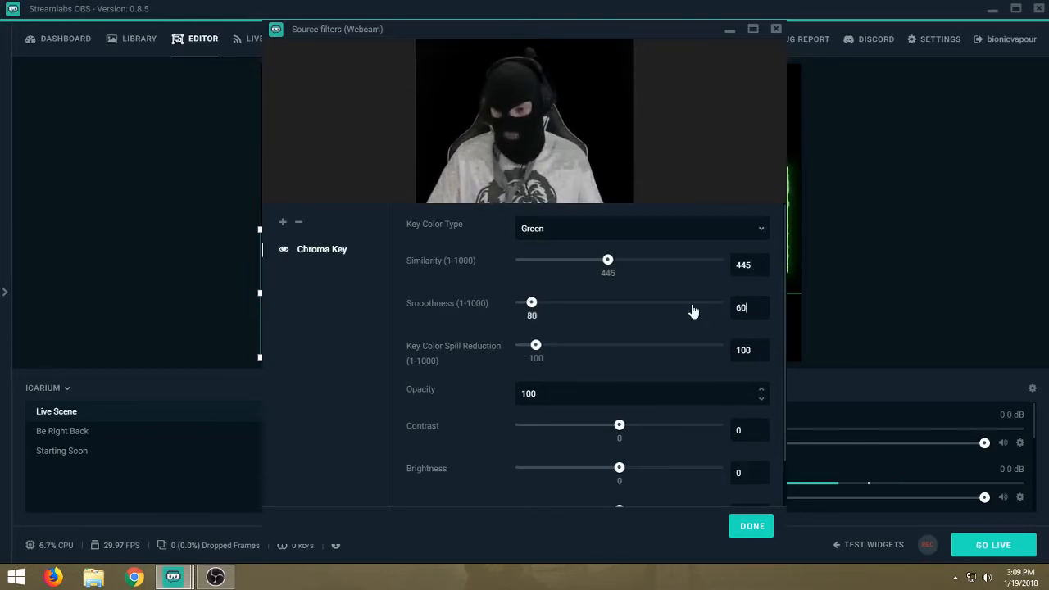
pyautogui.moveTo(762, 269); pyautogui.dragTo(714, 273)
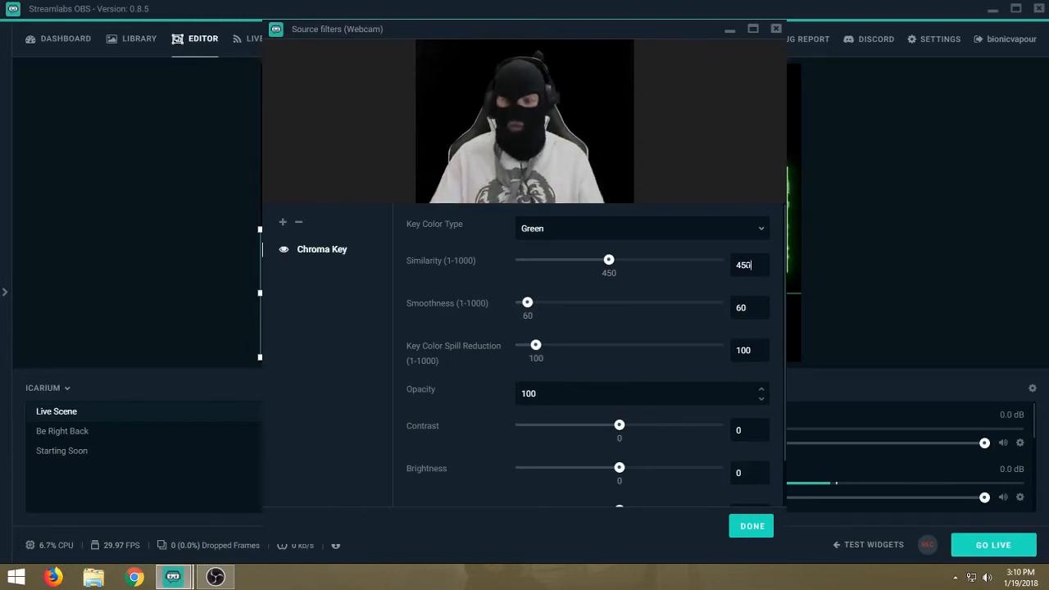
# Step: Set the Chroma Key filter's Contrast to 0.09 and Brightness to 0.02
pyautogui.moveTo(752, 264); pyautogui.dragTo(728, 265)
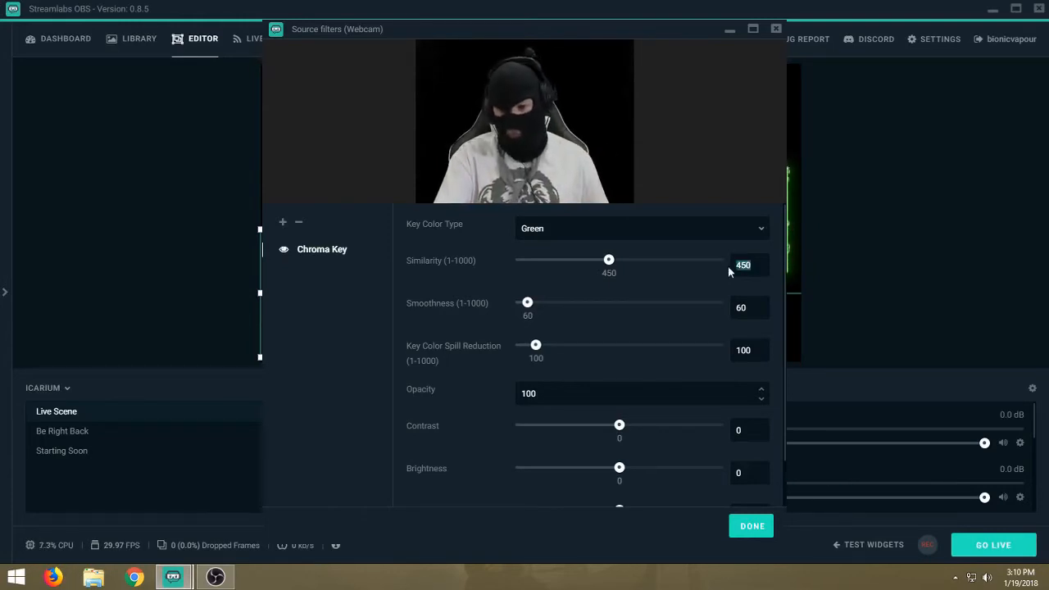
pyautogui.moveTo(747, 431); pyautogui.dragTo(716, 432)
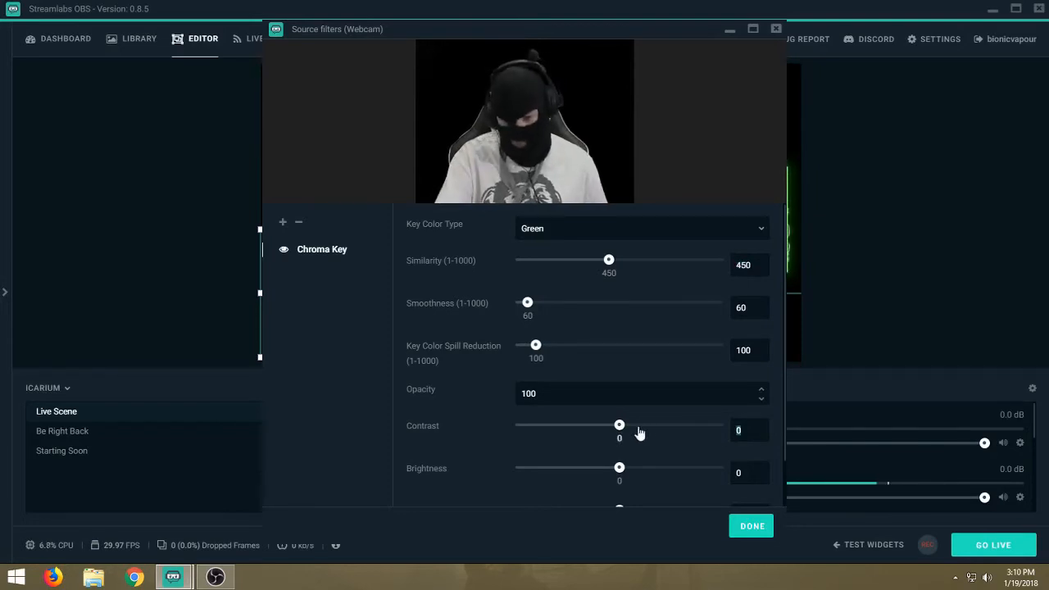
pyautogui.moveTo(620, 427); pyautogui.dragTo(630, 433)
pyautogui.moveTo(620, 469); pyautogui.dragTo(622, 474)
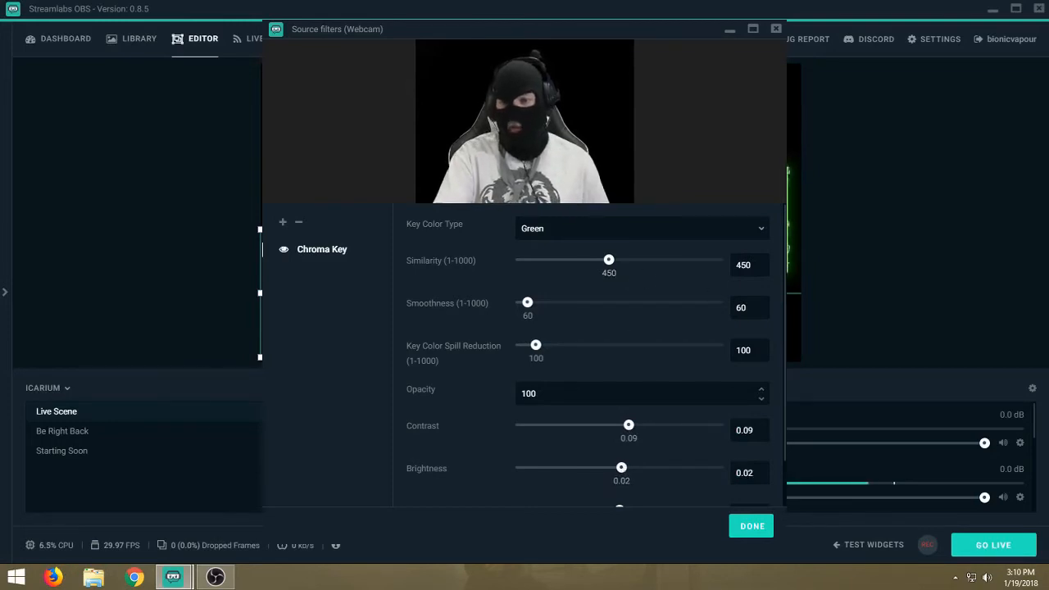
# Step: Try a Chroma Key Similarity of 455, and bring it down to 445
pyautogui.moveTo(752, 265); pyautogui.dragTo(658, 271)
pyautogui.write('4')
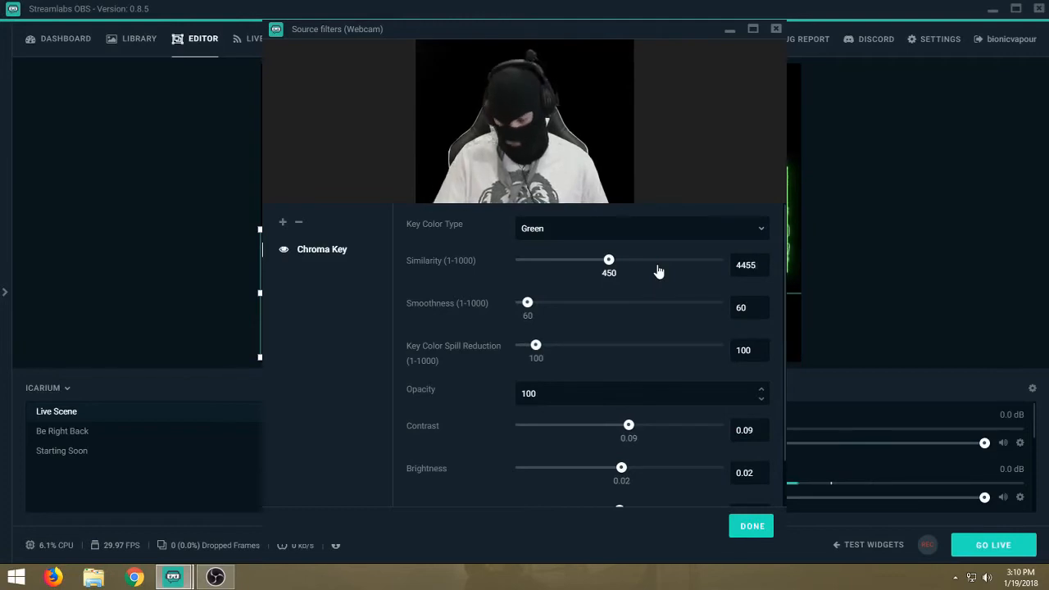
pyautogui.write('55')
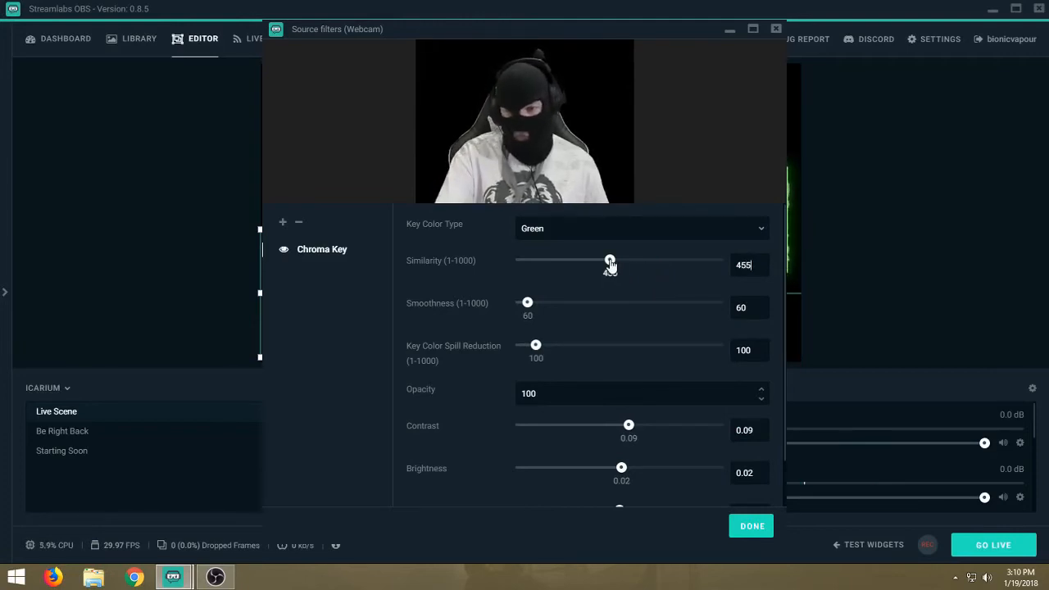
pyautogui.moveTo(609, 264); pyautogui.dragTo(607, 266)
pyautogui.click(725, 266)
pyautogui.press('BackSpace')
pyautogui.write('5')
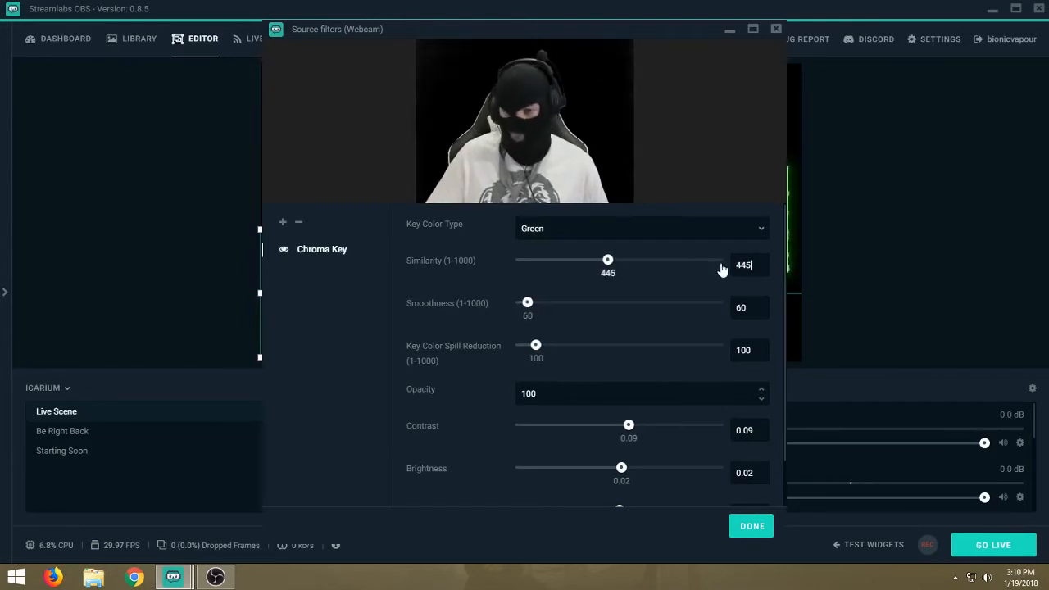
# Step: Try different Chroma Key Smoothness values, including 65, 55, 70 and 154, while comparing the webcam preview
pyautogui.moveTo(746, 312); pyautogui.dragTo(710, 314)
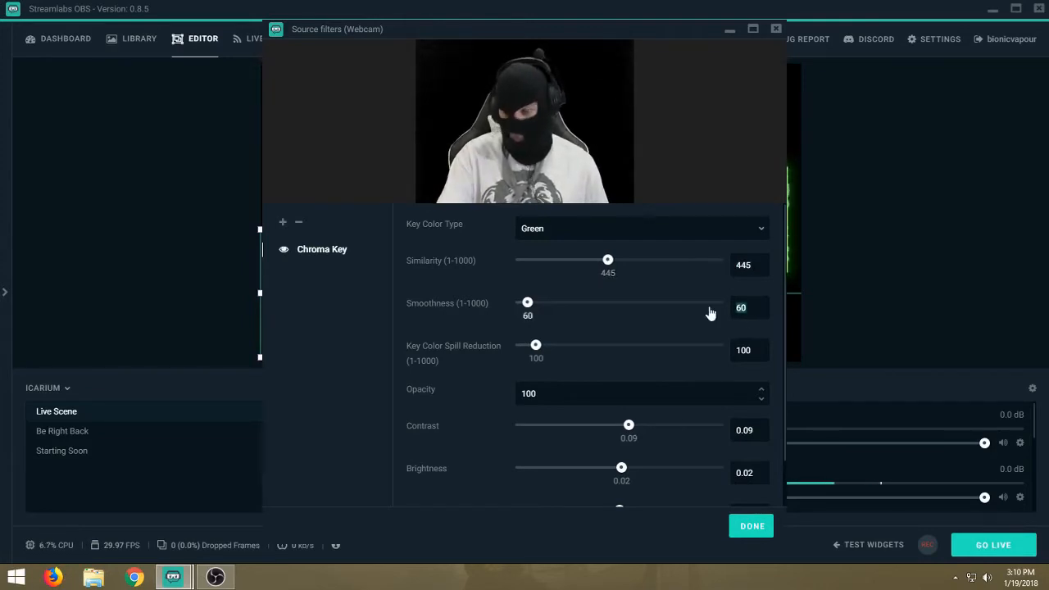
pyautogui.write('65')
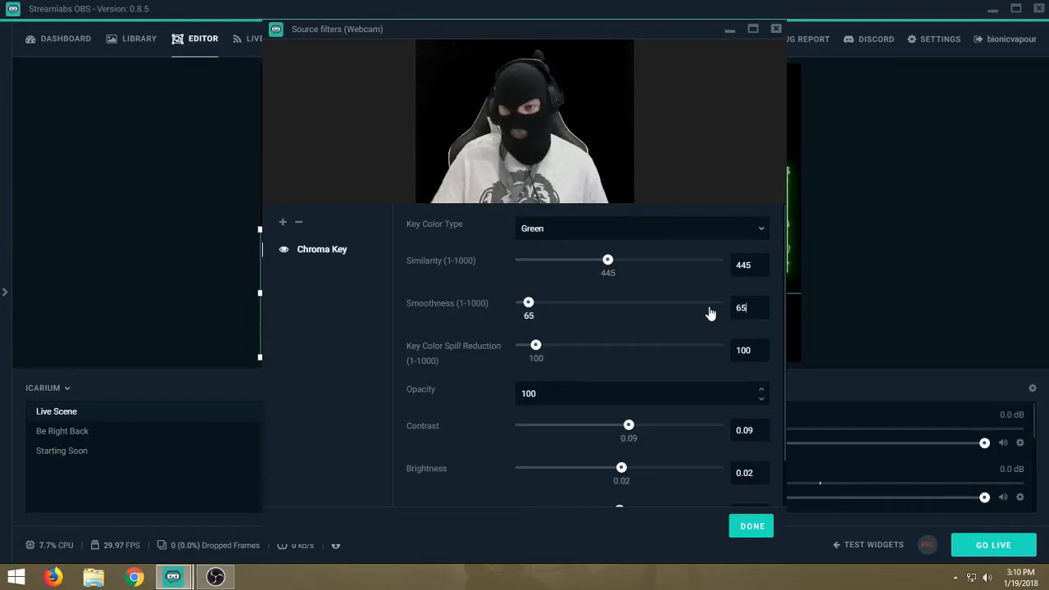
pyautogui.moveTo(748, 311); pyautogui.dragTo(711, 318)
pyautogui.write('55')
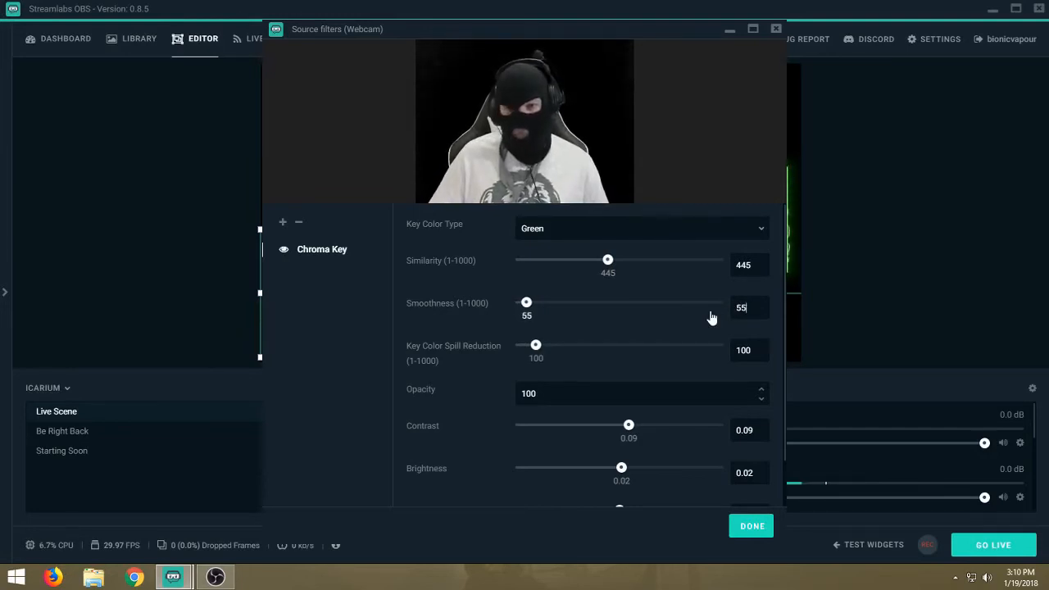
pyautogui.moveTo(527, 305); pyautogui.dragTo(530, 304)
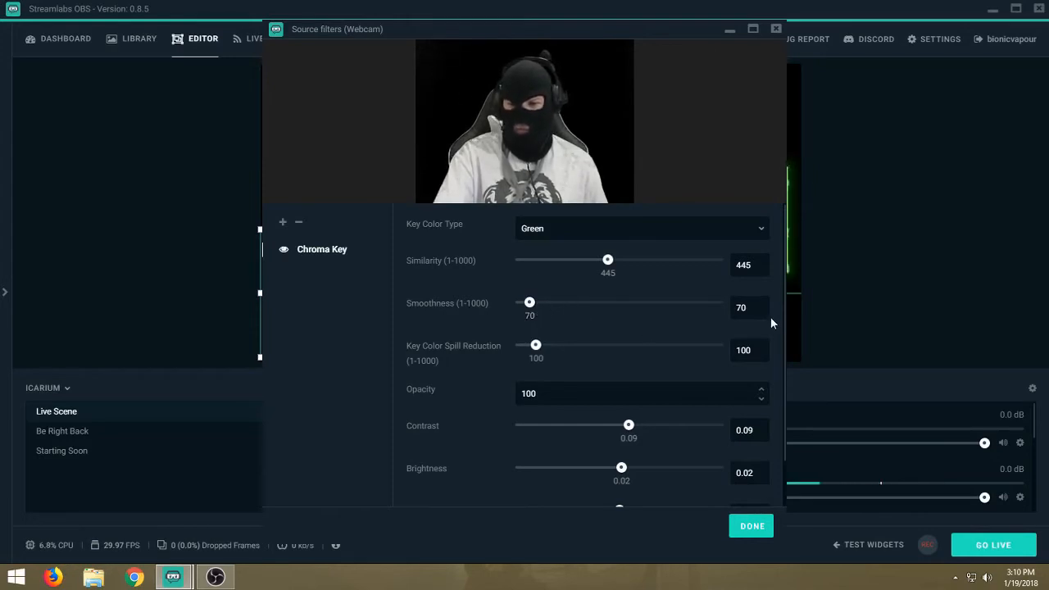
pyautogui.moveTo(748, 308); pyautogui.dragTo(721, 310)
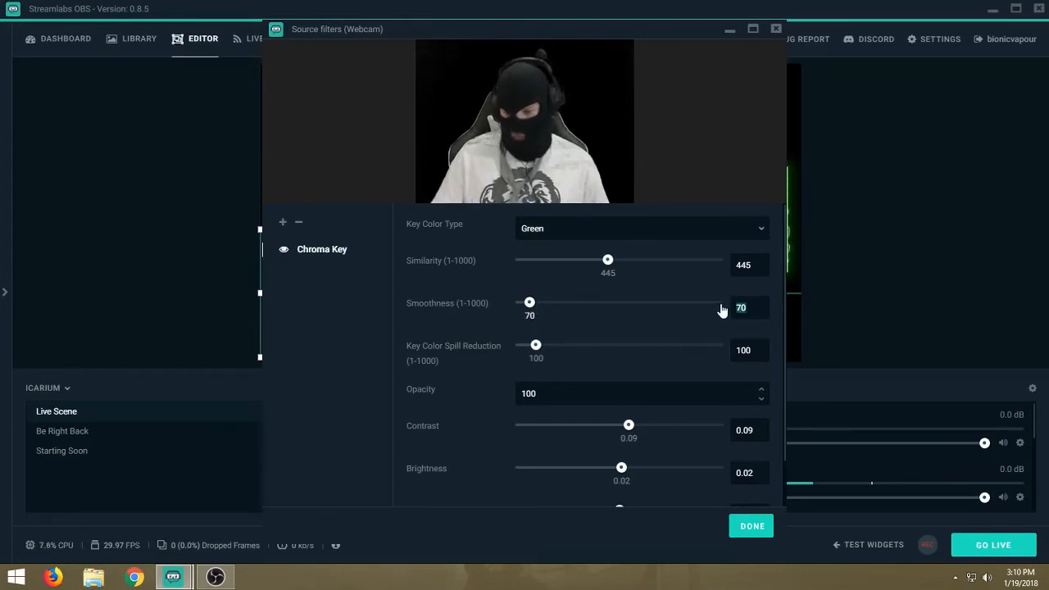
pyautogui.write('6065')
pyautogui.moveTo(723, 308); pyautogui.dragTo(545, 303)
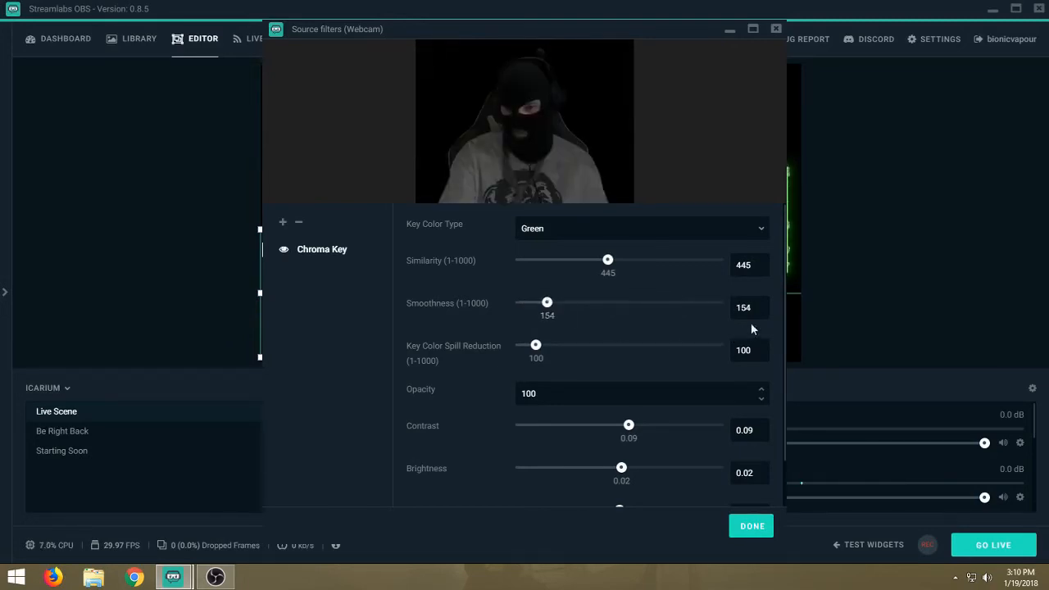
# Step: Set the Chroma Key filter's Similarity to 447 and fine-tune its Smoothness to 56
pyautogui.press('Return')
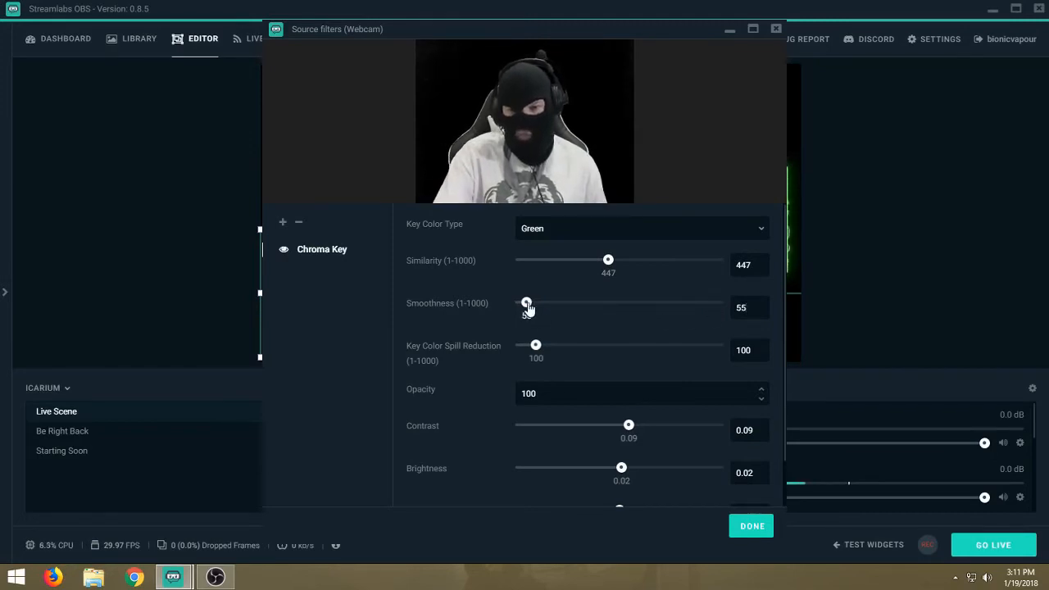
pyautogui.moveTo(529, 307); pyautogui.dragTo(531, 307)
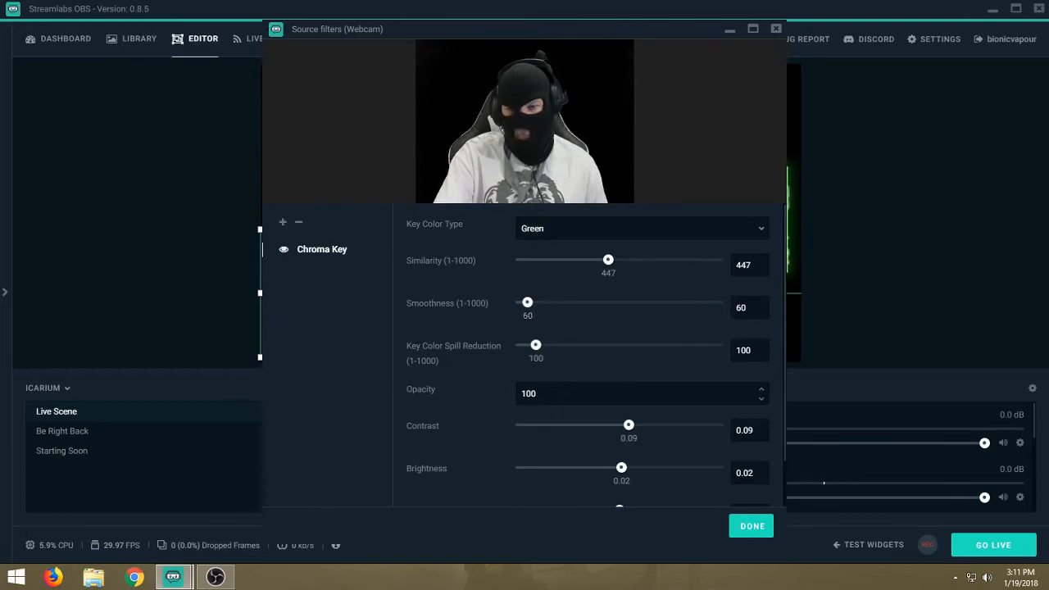
pyautogui.write('56')
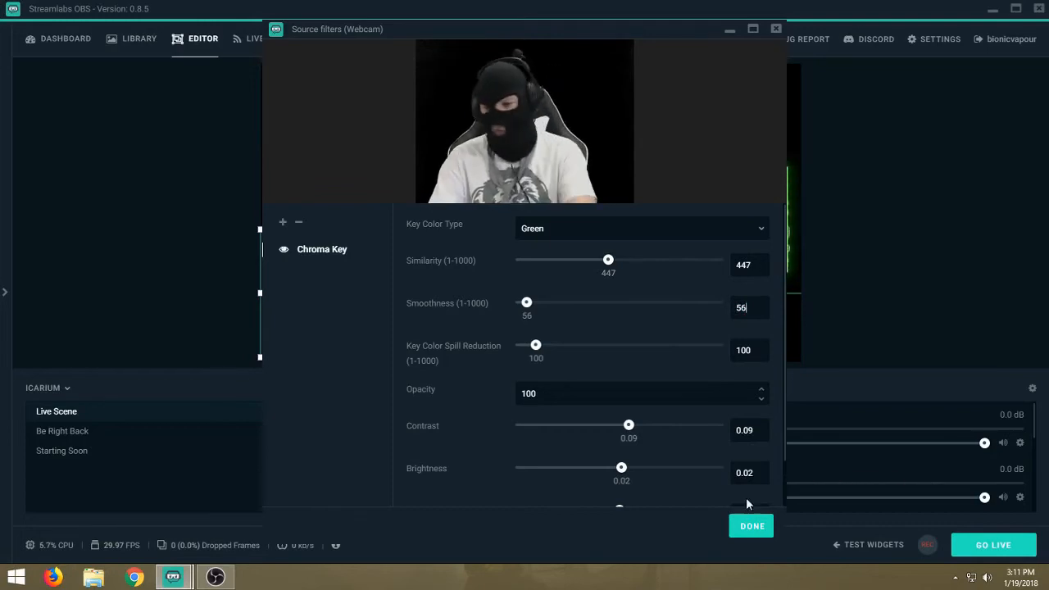
# Step: Accept the Webcam filter settings and open the properties of the Header Name (White) source
pyautogui.click(752, 526)
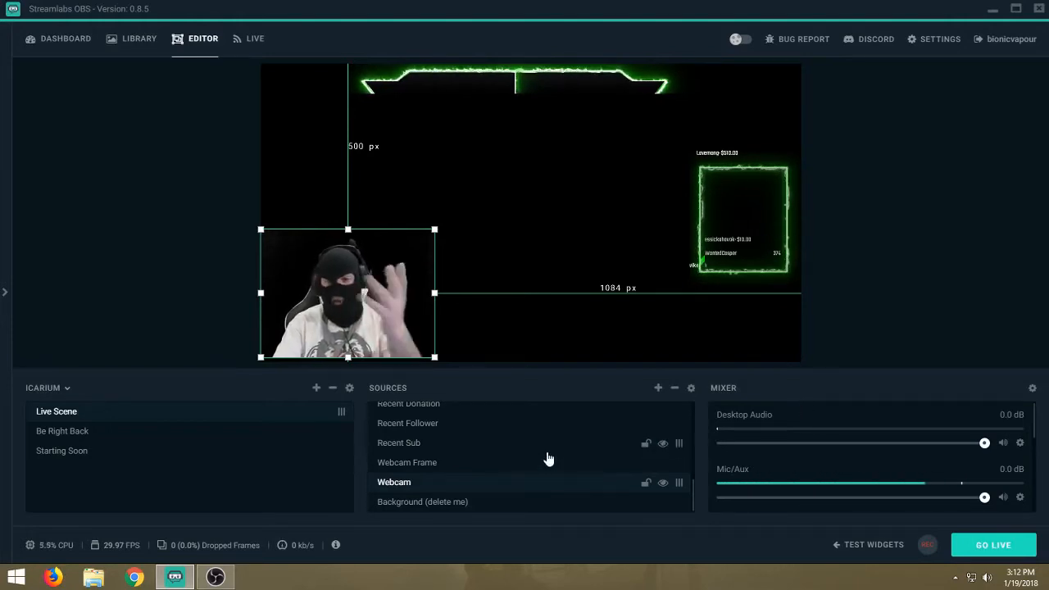
pyautogui.scroll(2, 452, 461)
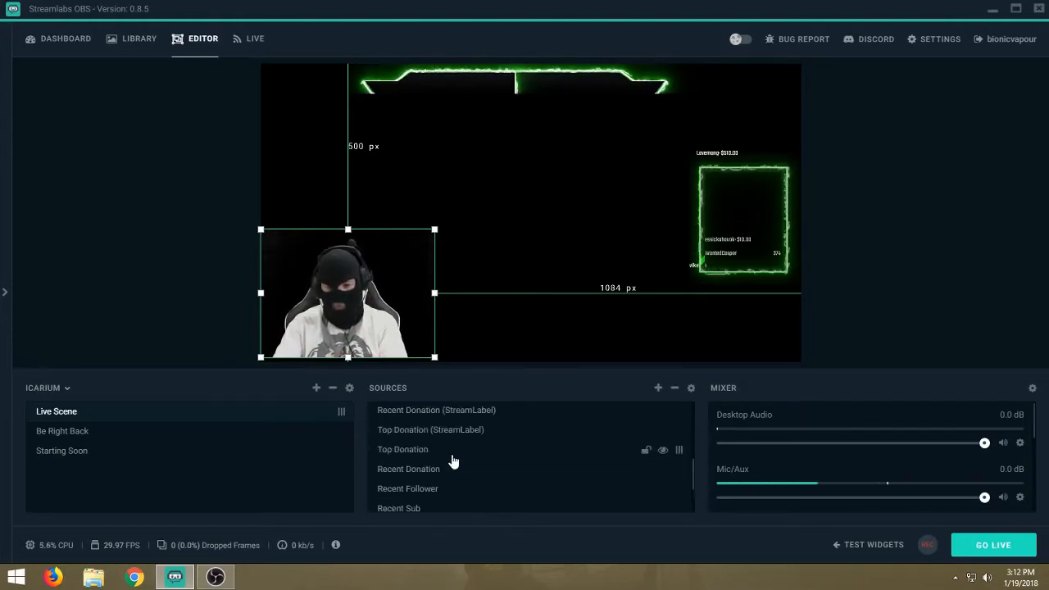
pyautogui.scroll(4, 452, 461)
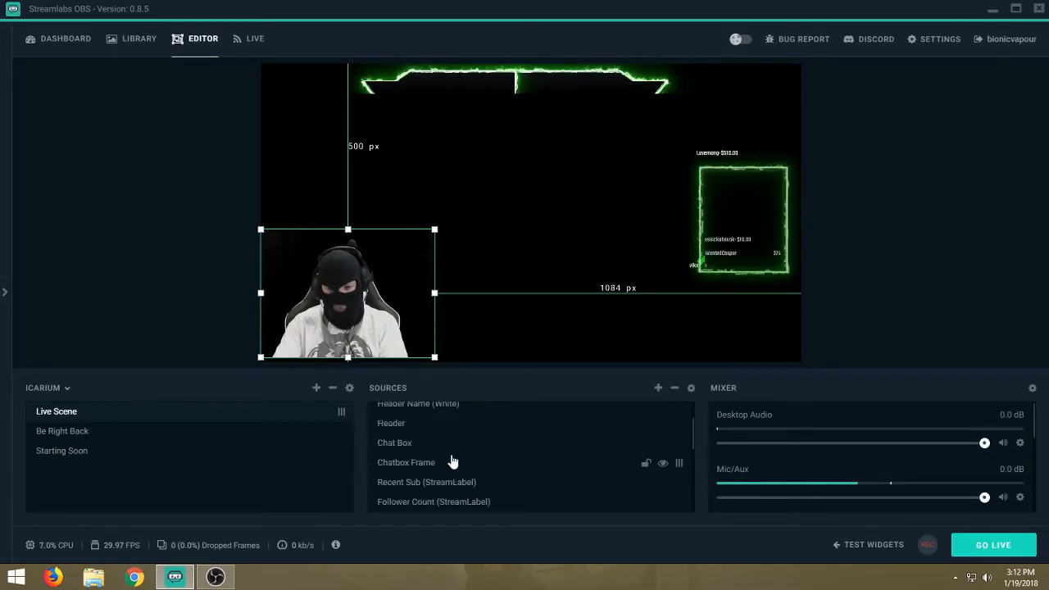
pyautogui.scroll(2, 433, 423)
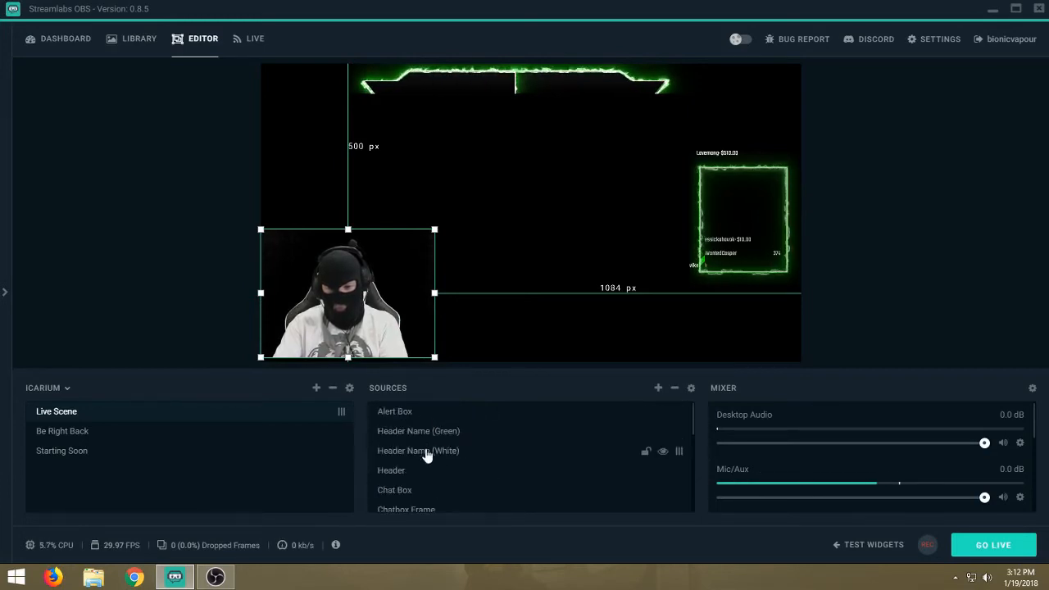
pyautogui.click(426, 457)
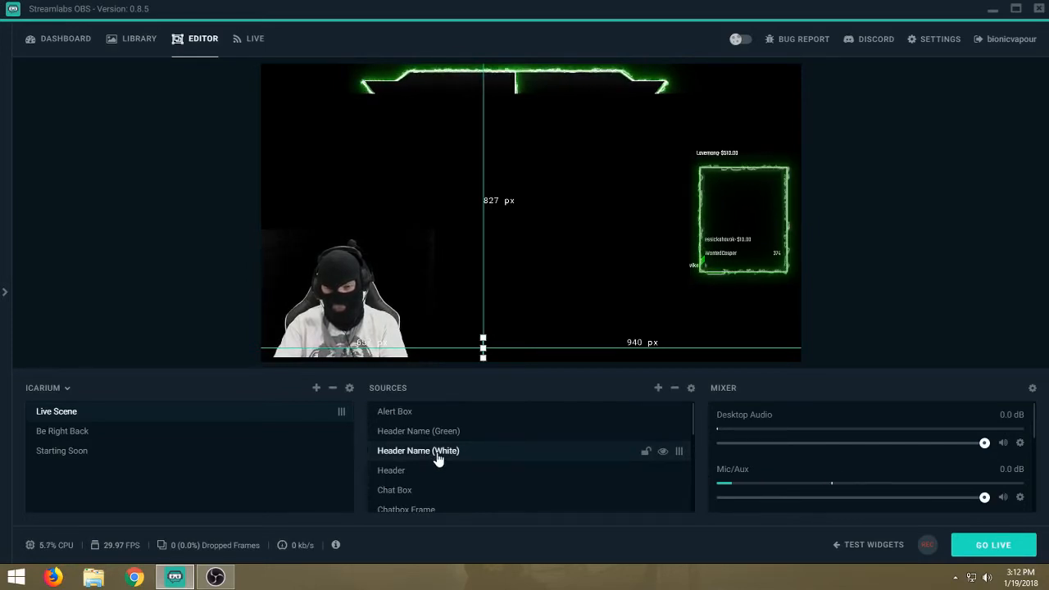
pyautogui.rightClick(436, 454)
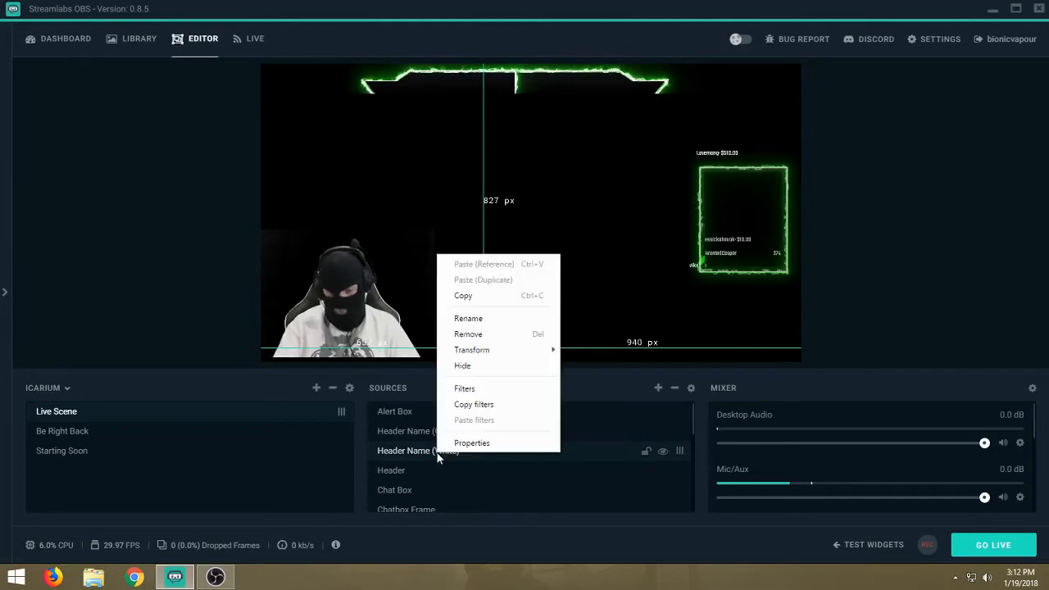
pyautogui.click(451, 444)
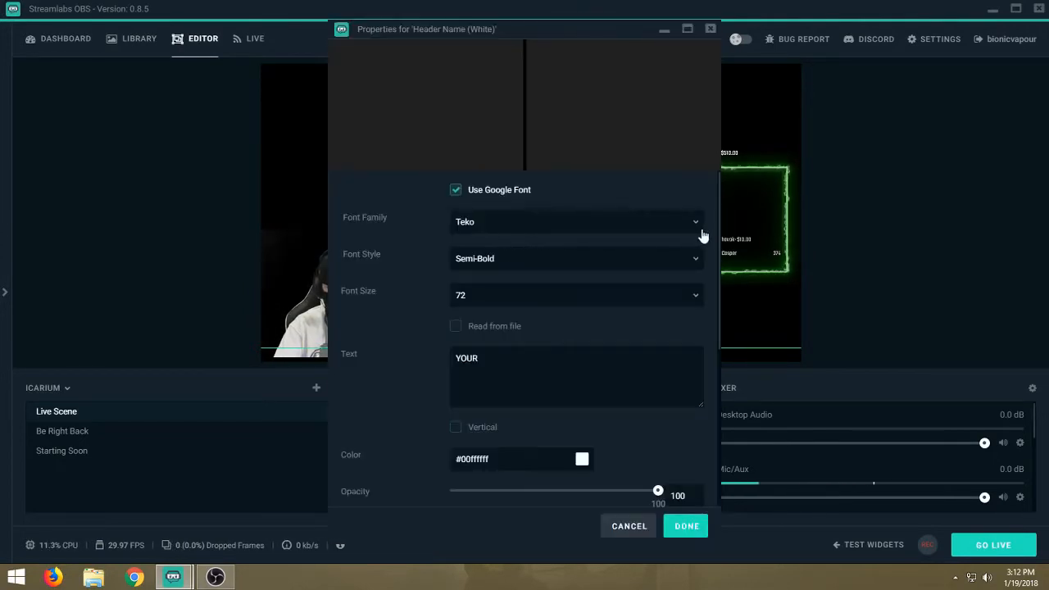
# Step: Set the font size of the Header Name (White) text to 288
pyautogui.click(498, 296)
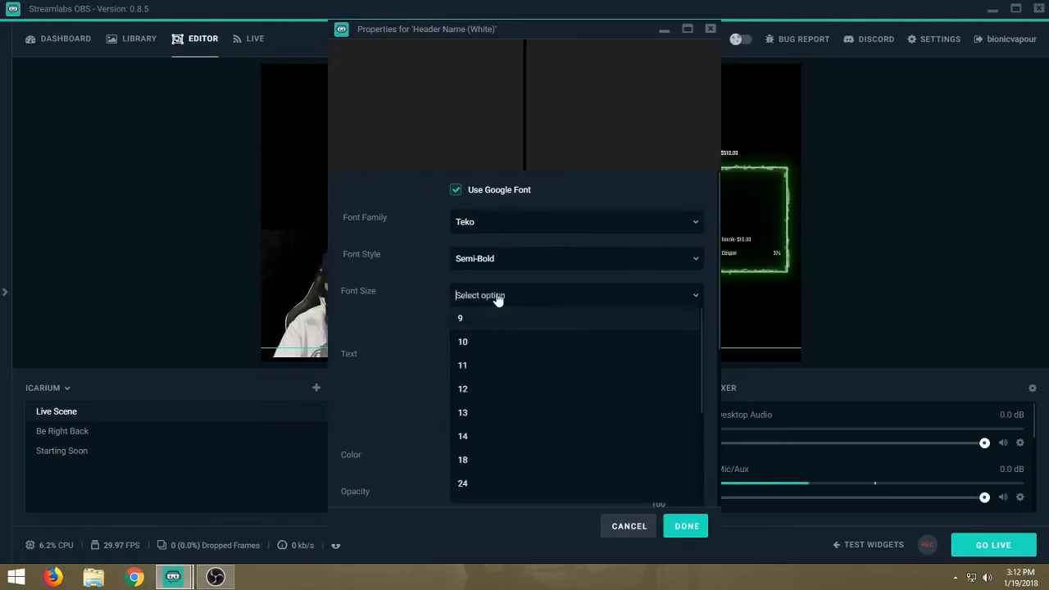
pyautogui.moveTo(700, 341); pyautogui.dragTo(696, 465)
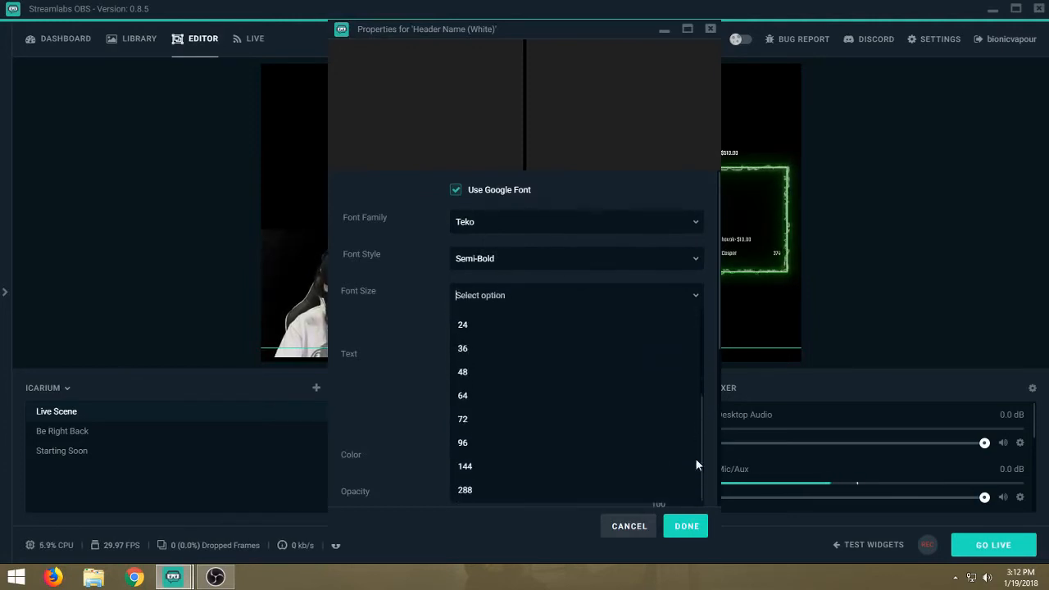
pyautogui.click(465, 490)
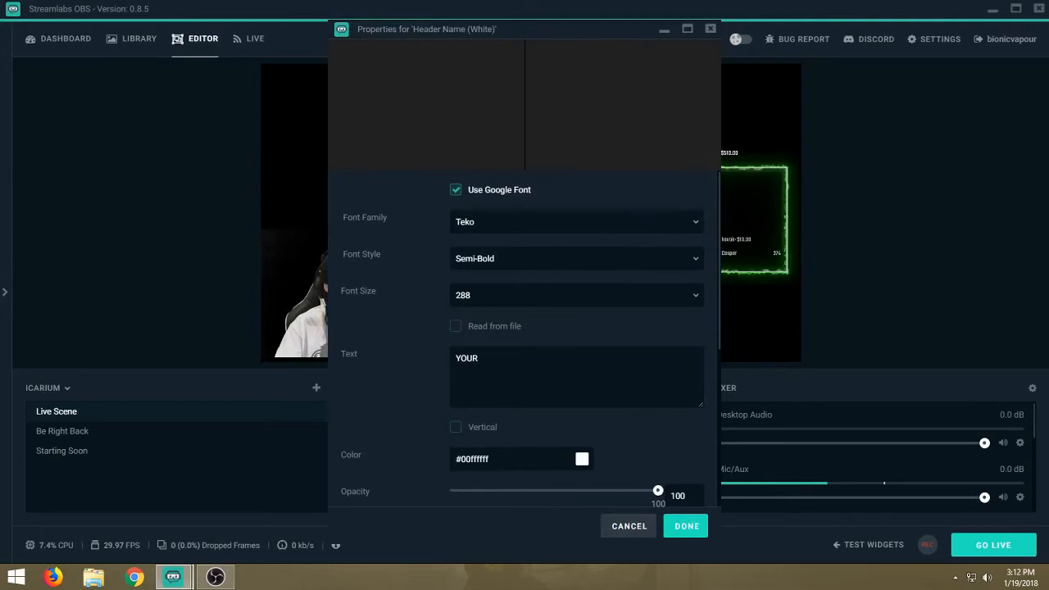
# Step: Replace the Header Name (White) text with "BionicVapour" and save its properties
pyautogui.write('Bio')
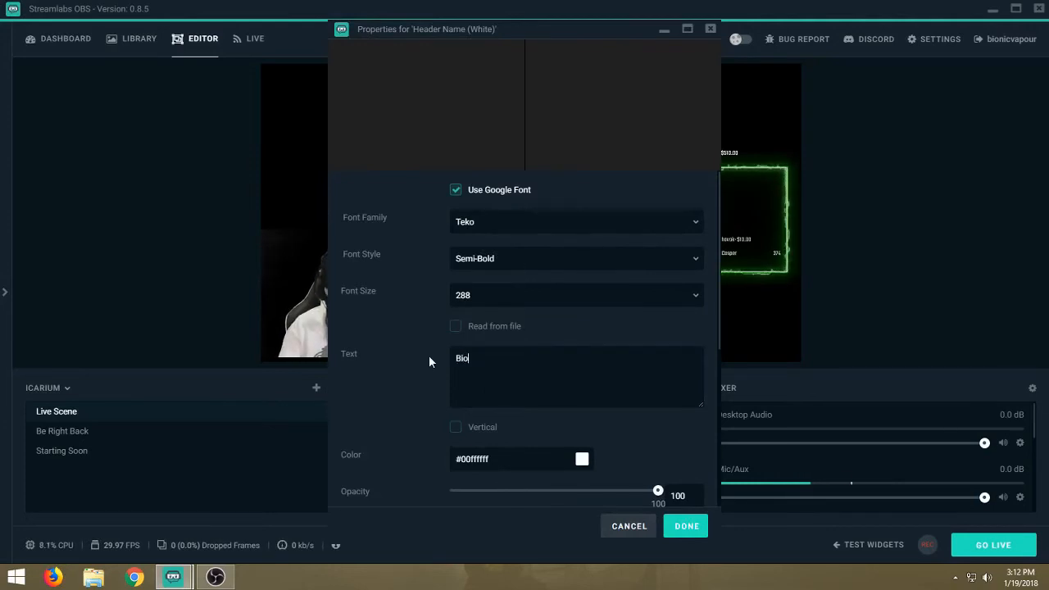
pyautogui.write('nicVapour')
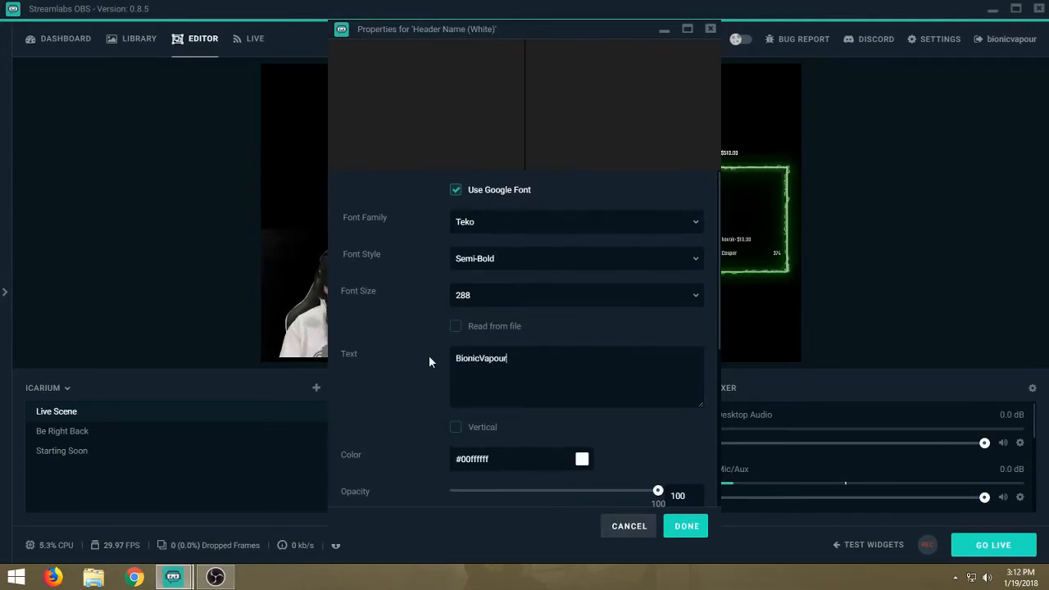
pyautogui.click(687, 526)
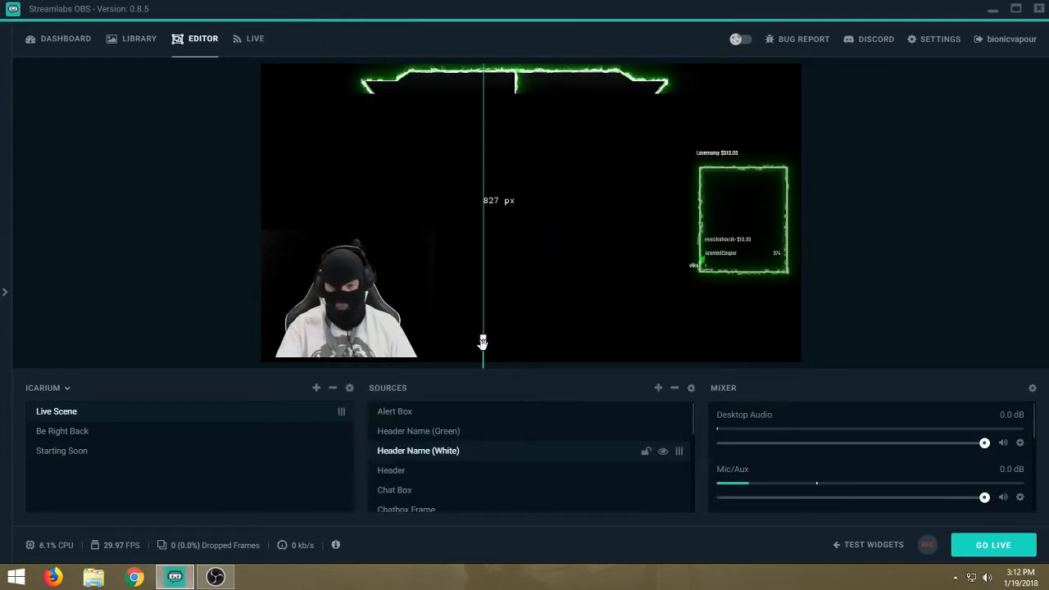
# Step: Replace the text of the Header Name (Green) source with "BionicVapour"
pyautogui.click(459, 431)
pyautogui.rightClick(459, 431)
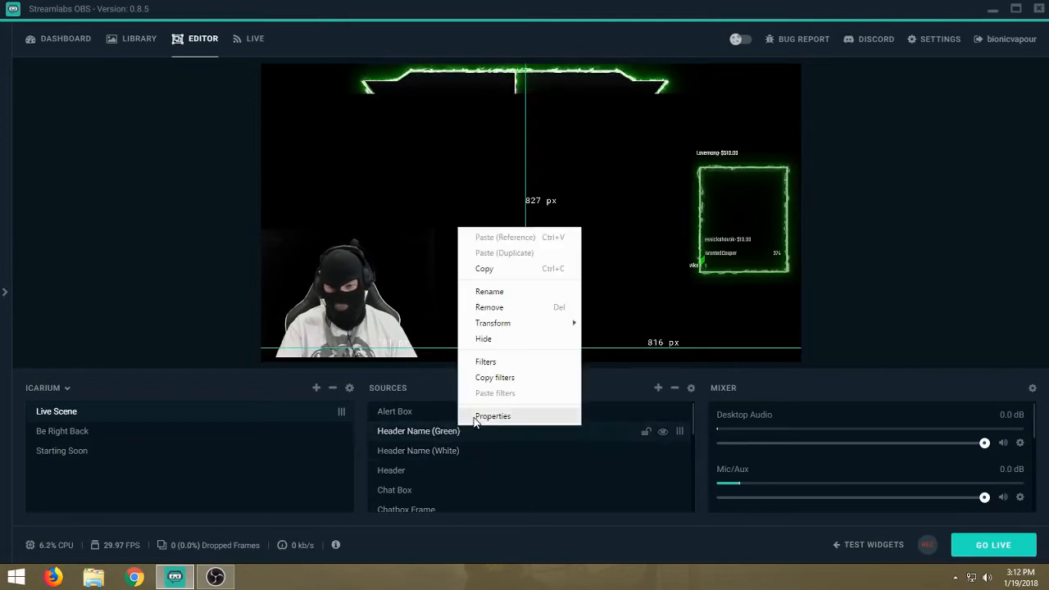
pyautogui.click(472, 416)
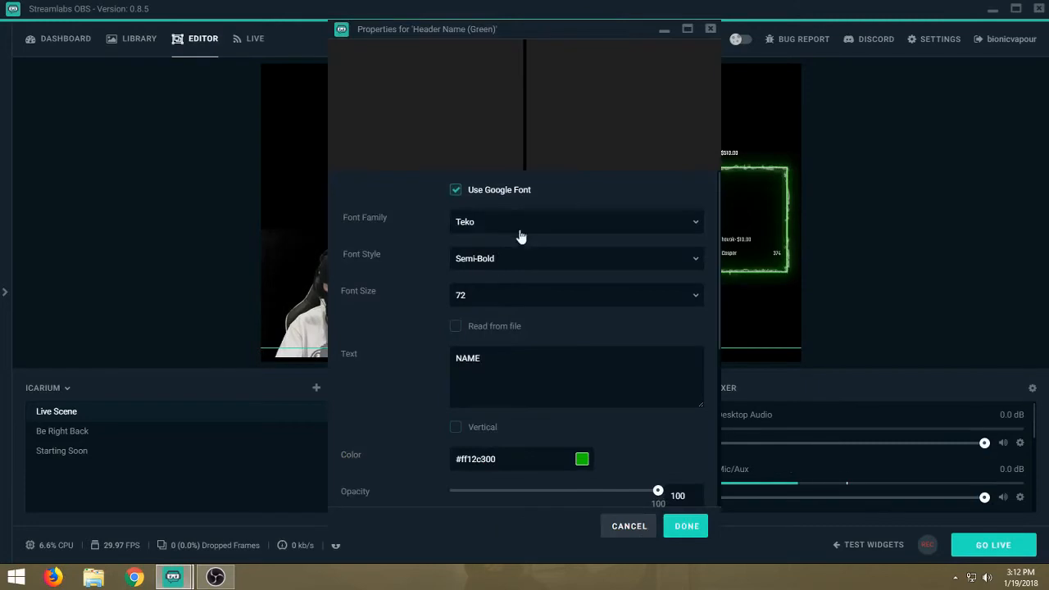
pyautogui.doubleClick(467, 358)
pyautogui.write('BionicVApour')
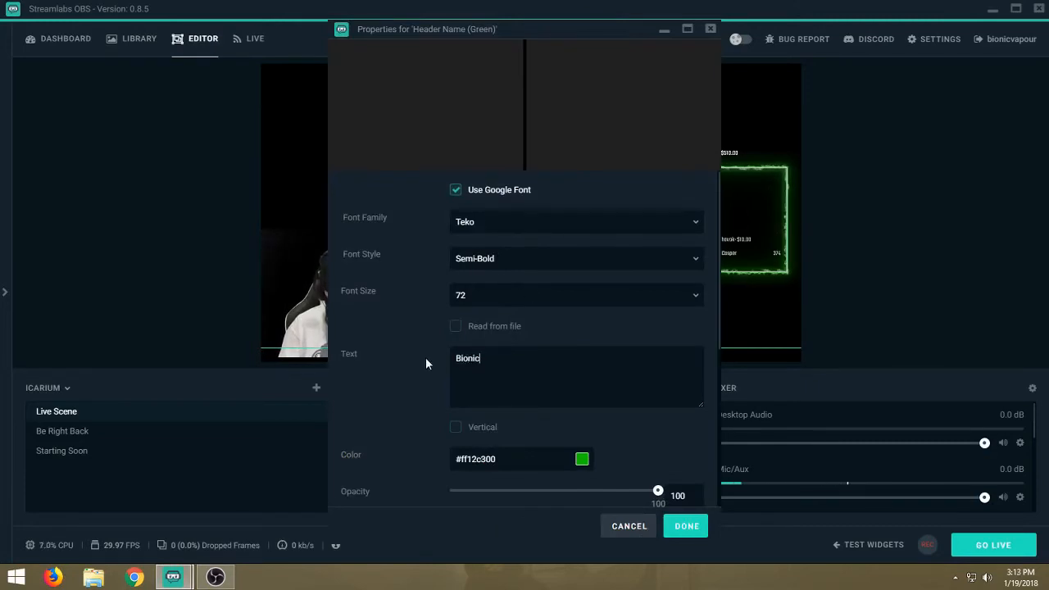
pyautogui.press('BackSpace')
pyautogui.press('BackSpace')
pyautogui.press('BackSpace')
pyautogui.press('BackSpace')
pyautogui.press('BackSpace')
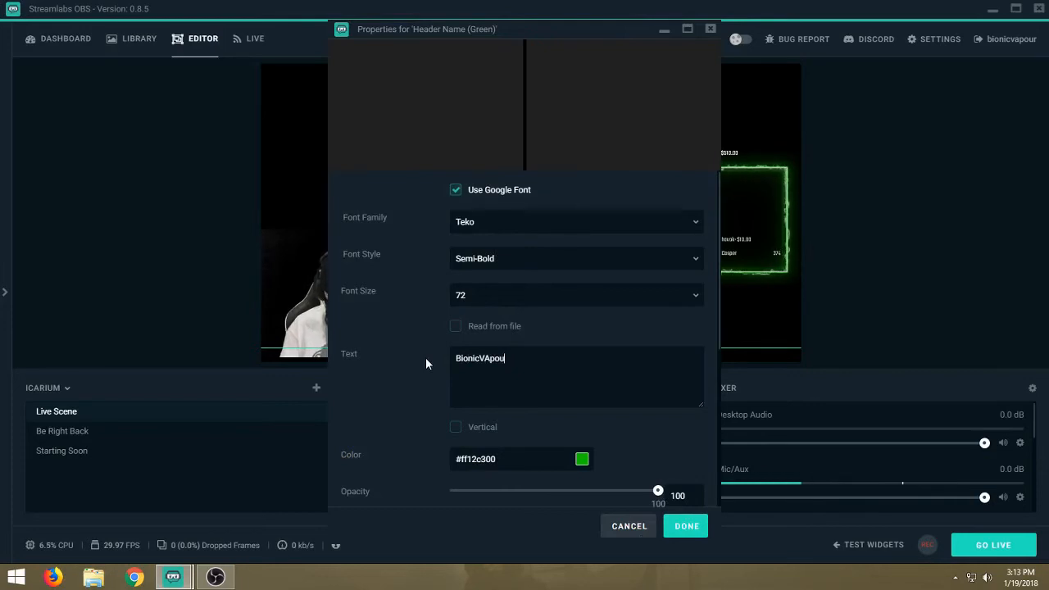
pyautogui.write('apour')
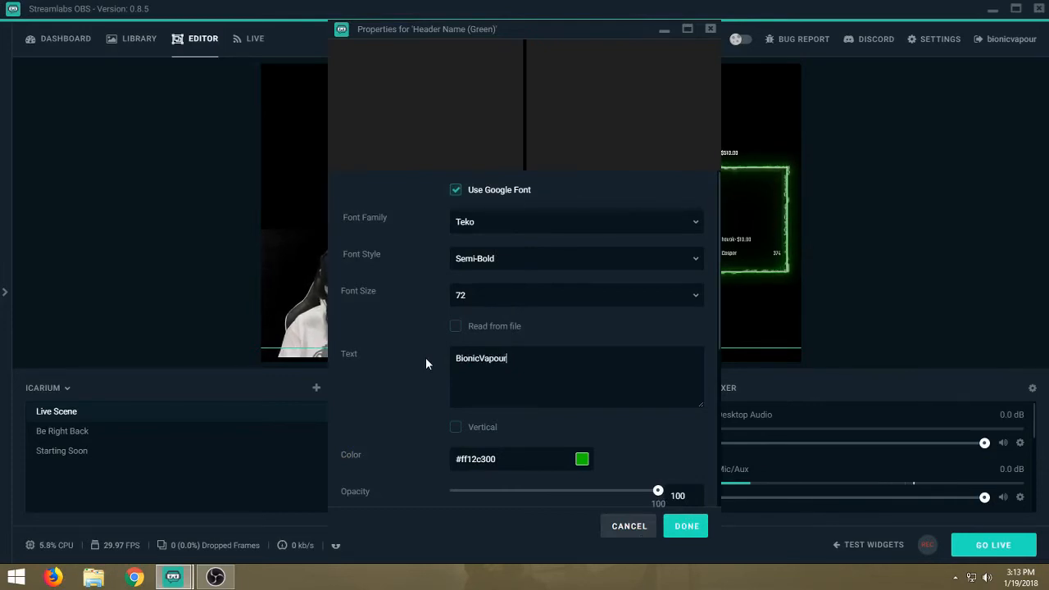
# Step: Set the font size of the Header Name (Green) text to 288 and save its properties
pyautogui.click(695, 297)
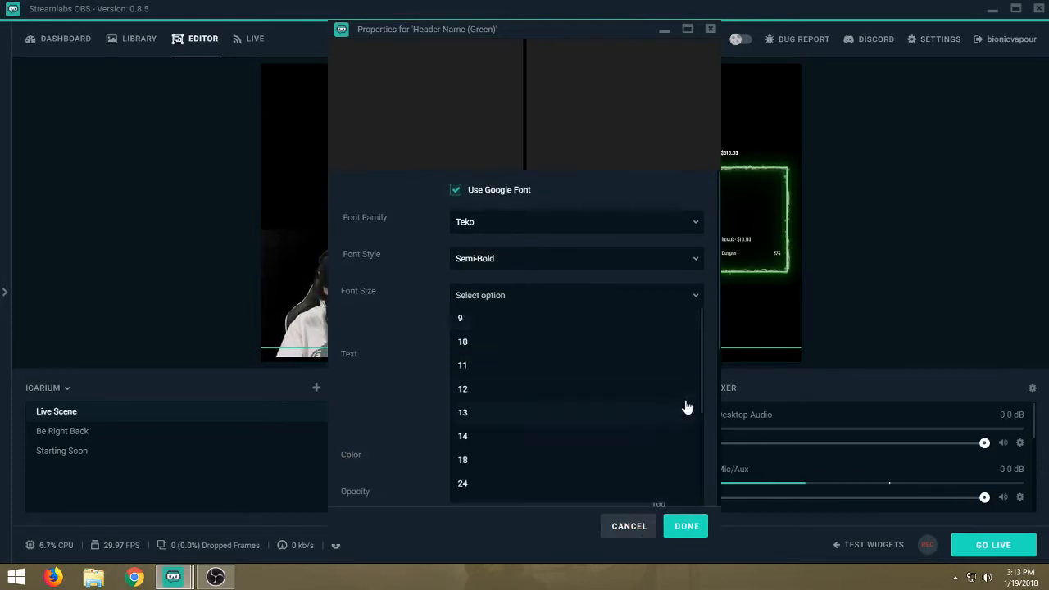
pyautogui.moveTo(701, 404); pyautogui.dragTo(698, 494)
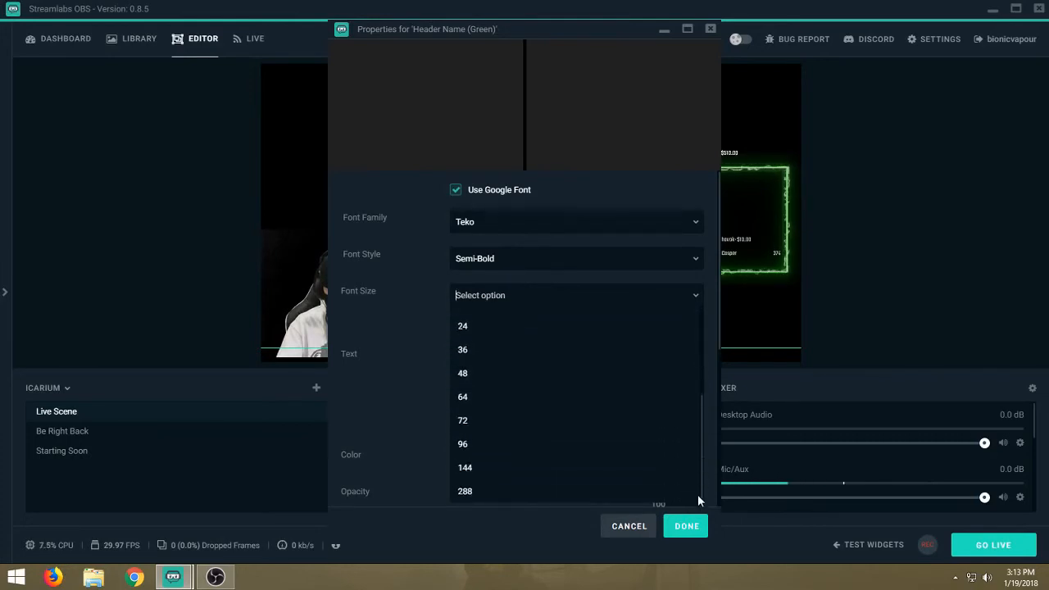
pyautogui.click(576, 494)
pyautogui.click(687, 529)
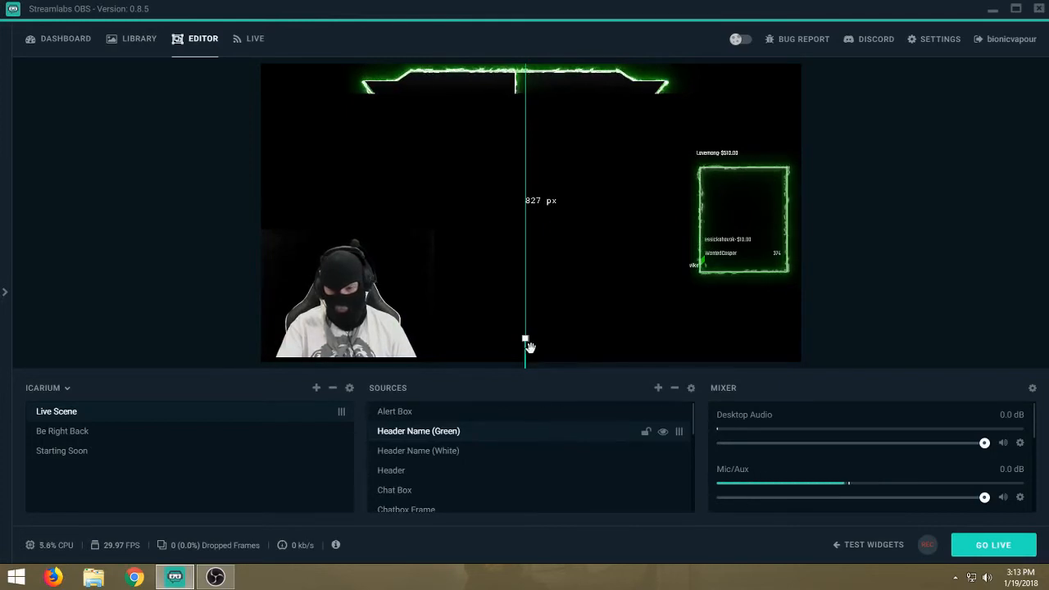
# Step: Try to resize and reposition the Header Name (Green) text on the Live Scene canvas
pyautogui.moveTo(527, 347)
pyautogui.mouseDown()
pyautogui.moveTo(533, 299)
pyautogui.moveTo(525, 360)
pyautogui.mouseUp()
pyautogui.click(462, 439)
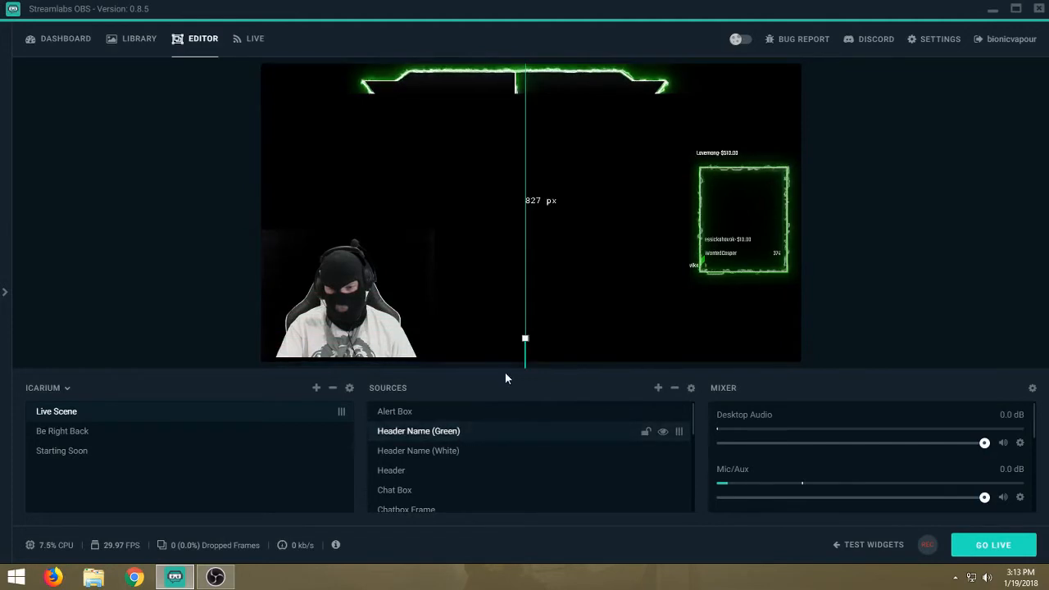
pyautogui.moveTo(525, 338); pyautogui.dragTo(590, 343)
pyautogui.click(457, 432)
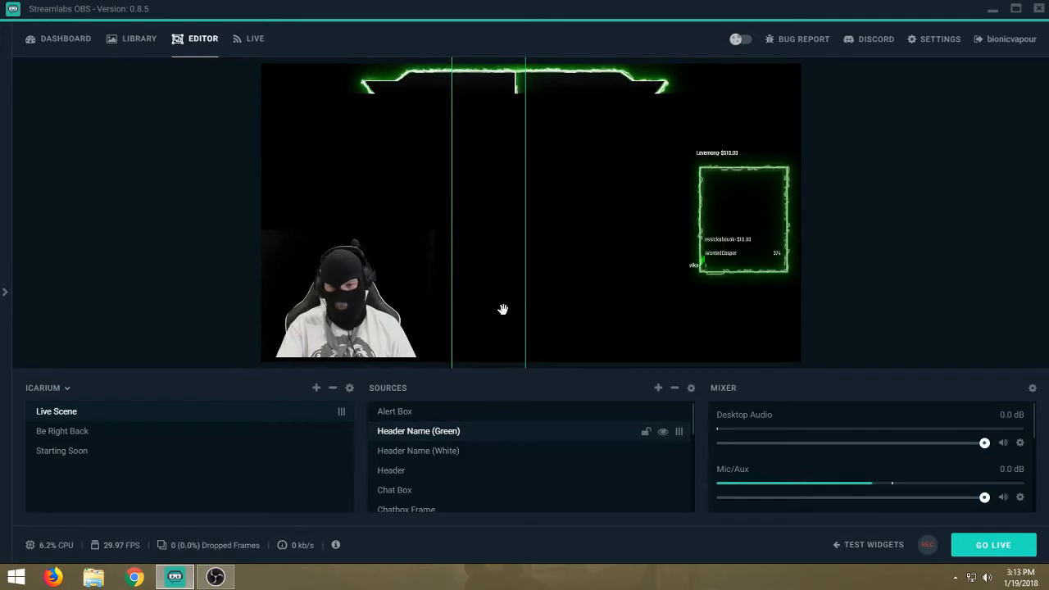
pyautogui.moveTo(512, 306); pyautogui.dragTo(540, 304)
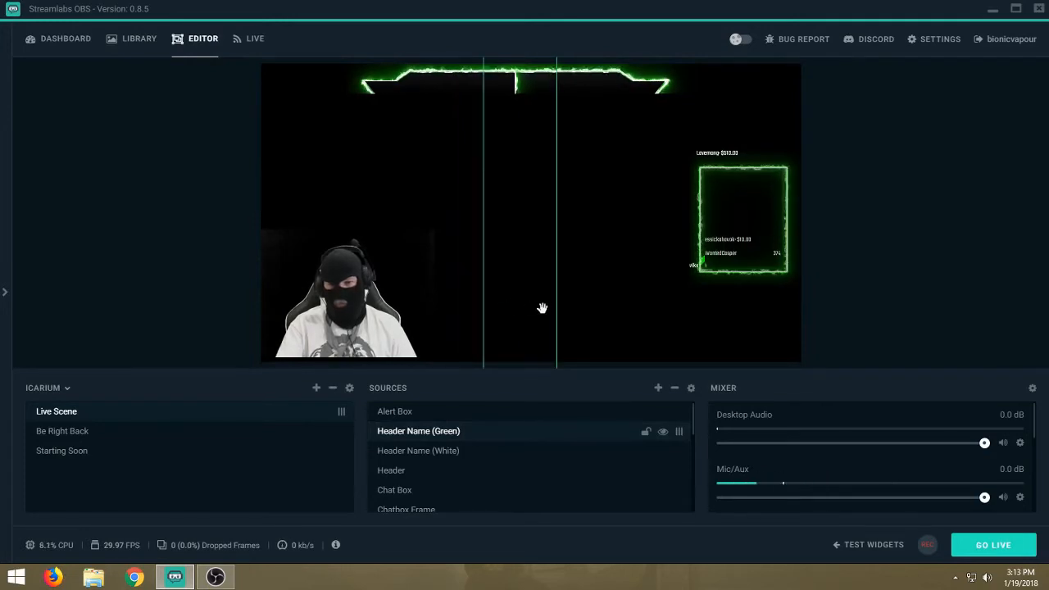
# Step: Move the Header graphic down to the canvas's lower edge beside the webcam, about 743 px below the upper edge
pyautogui.click(473, 82)
pyautogui.click(393, 86)
pyautogui.moveTo(445, 82); pyautogui.dragTo(471, 208)
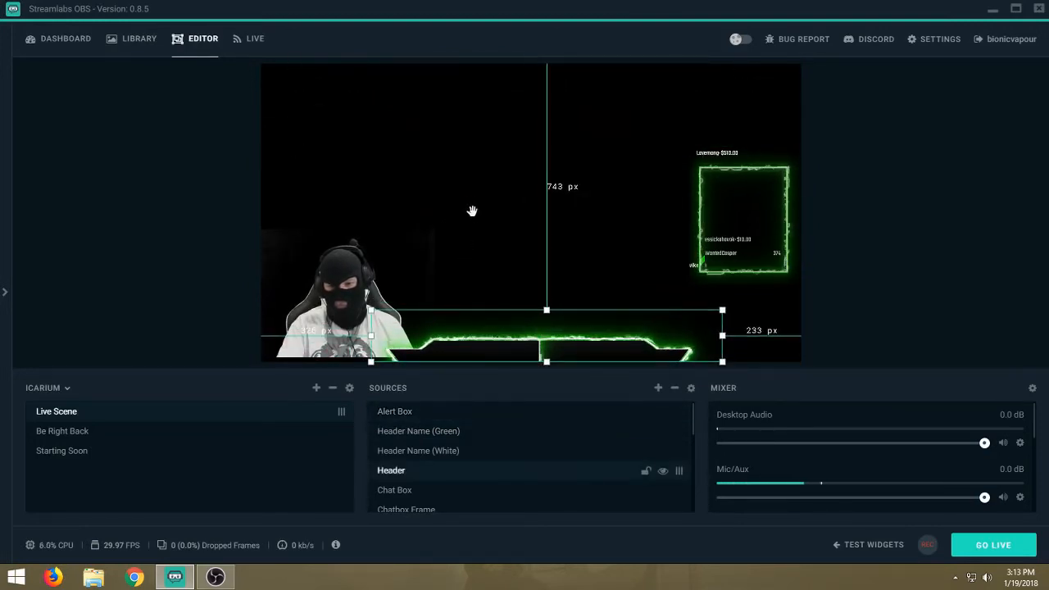
# Step: Set the font size of the Header Name (Green) text to 36 and save its properties
pyautogui.click(437, 449)
pyautogui.click(445, 434)
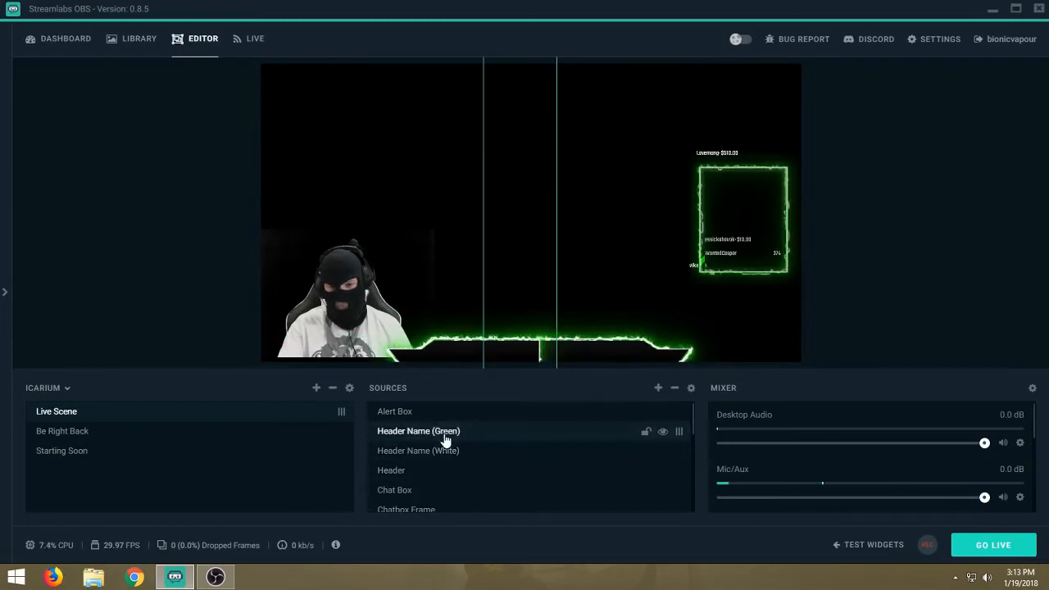
pyautogui.rightClick(445, 436)
pyautogui.click(465, 424)
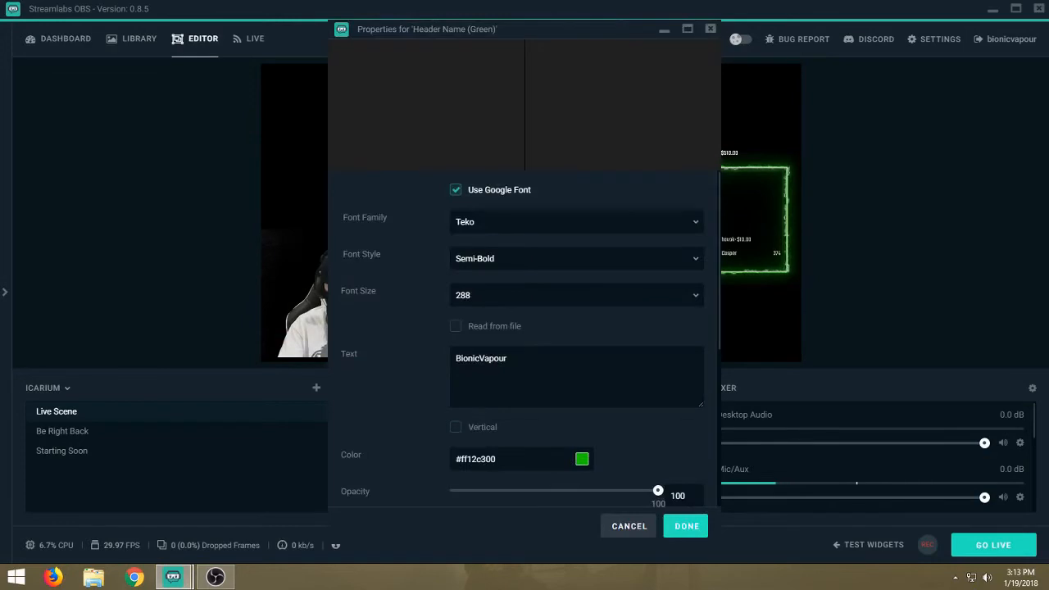
pyautogui.click(691, 293)
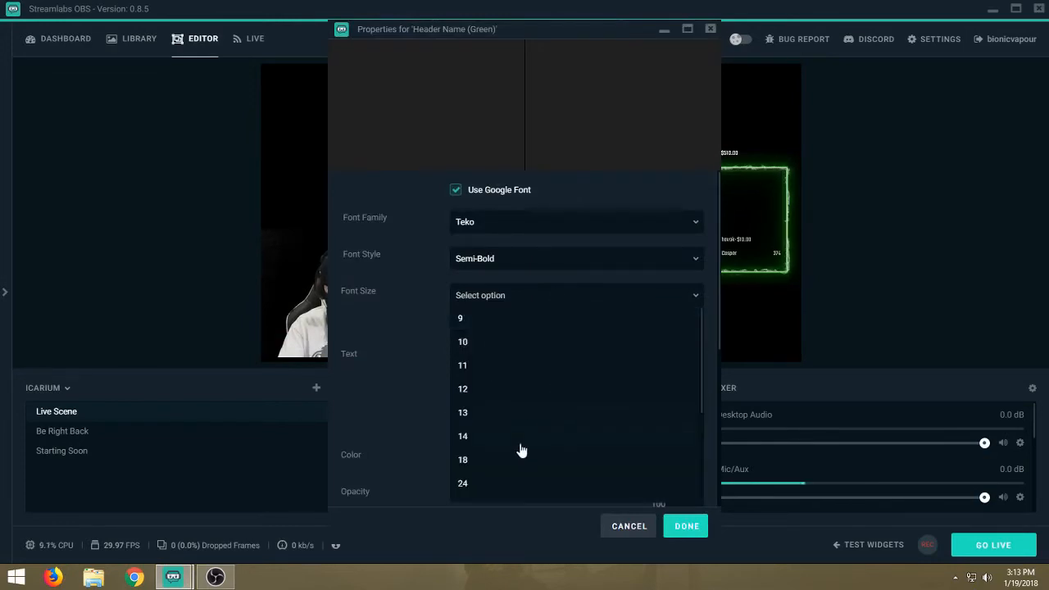
pyautogui.scroll(-1, 512, 473)
pyautogui.click(492, 450)
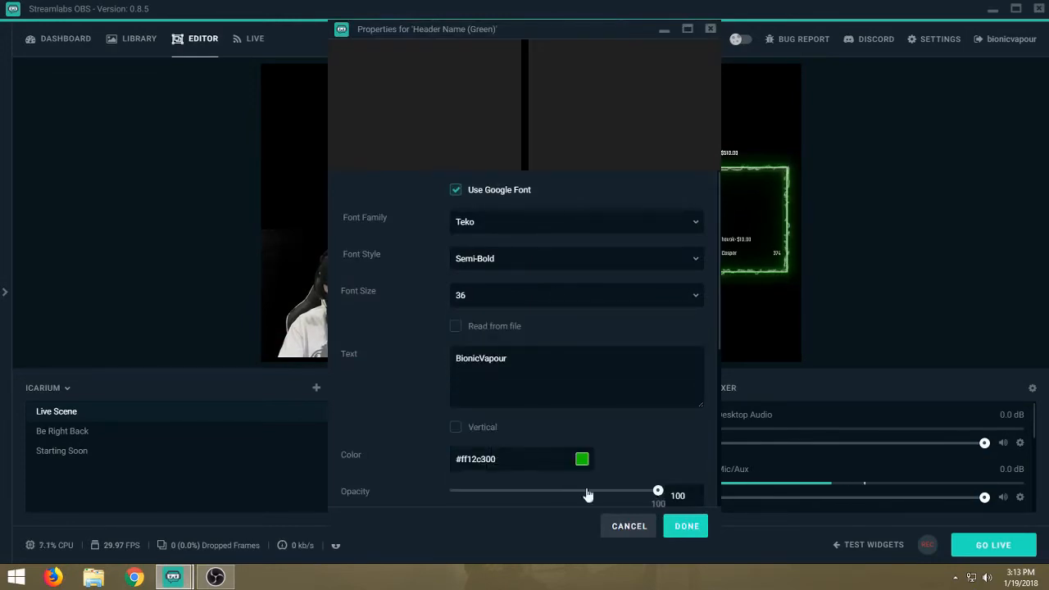
pyautogui.click(684, 527)
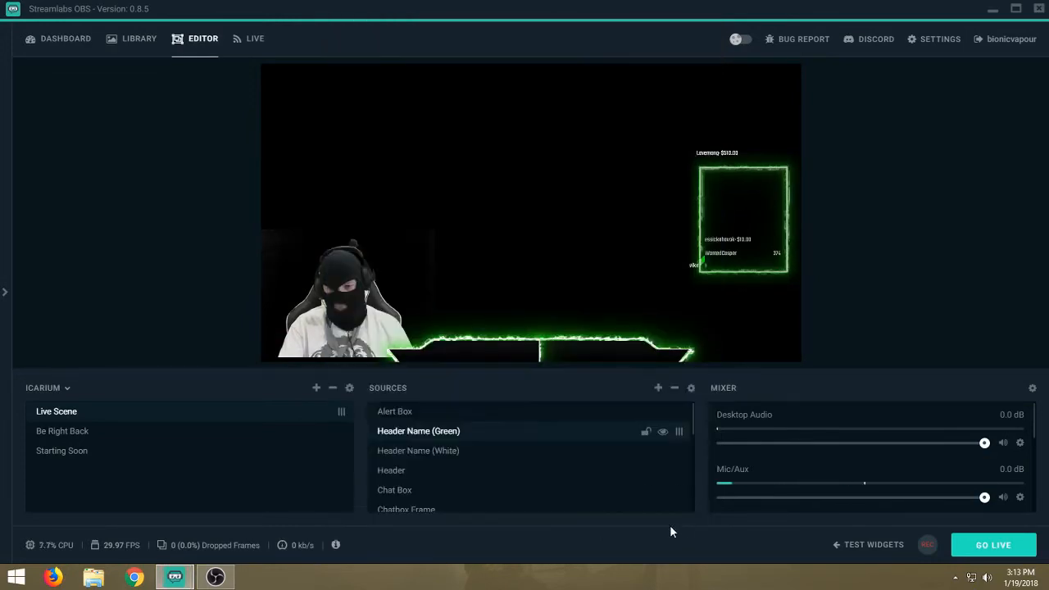
# Step: Set the font size of the Header Name (White) text to 36 and save its properties
pyautogui.rightClick(459, 457)
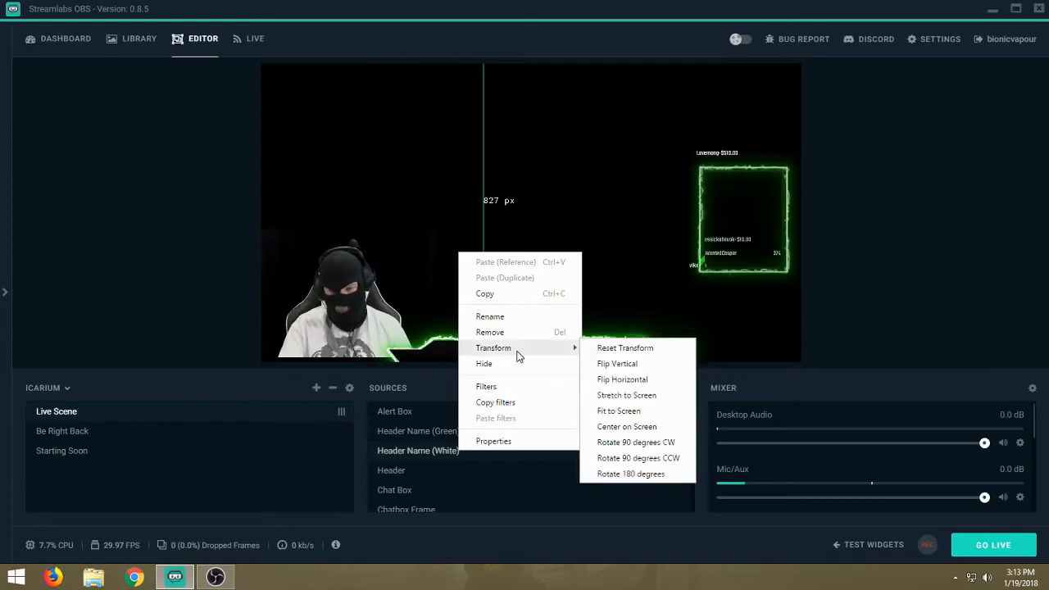
pyautogui.click(508, 440)
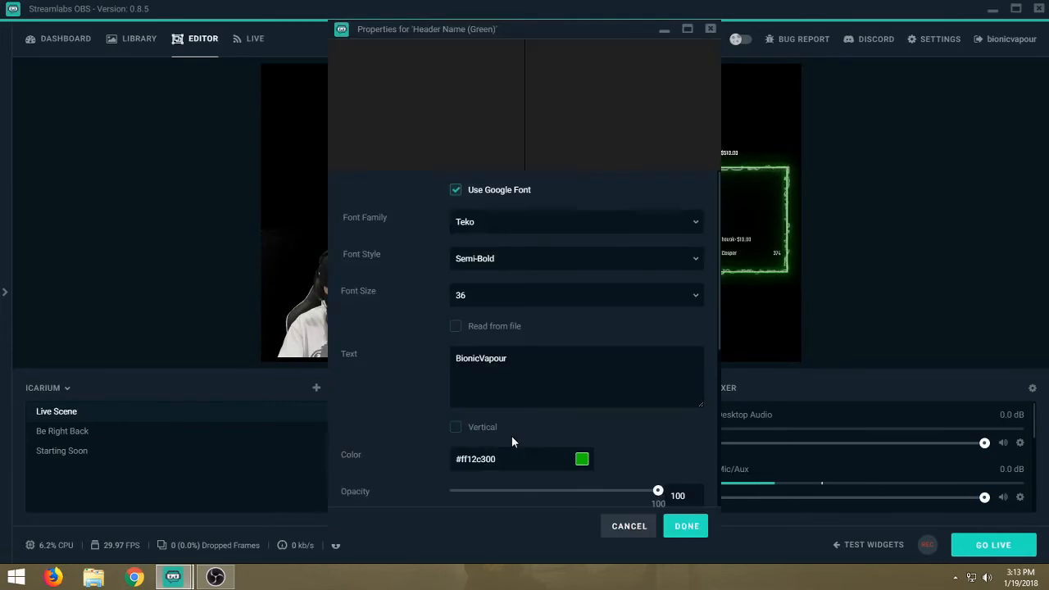
pyautogui.click(551, 299)
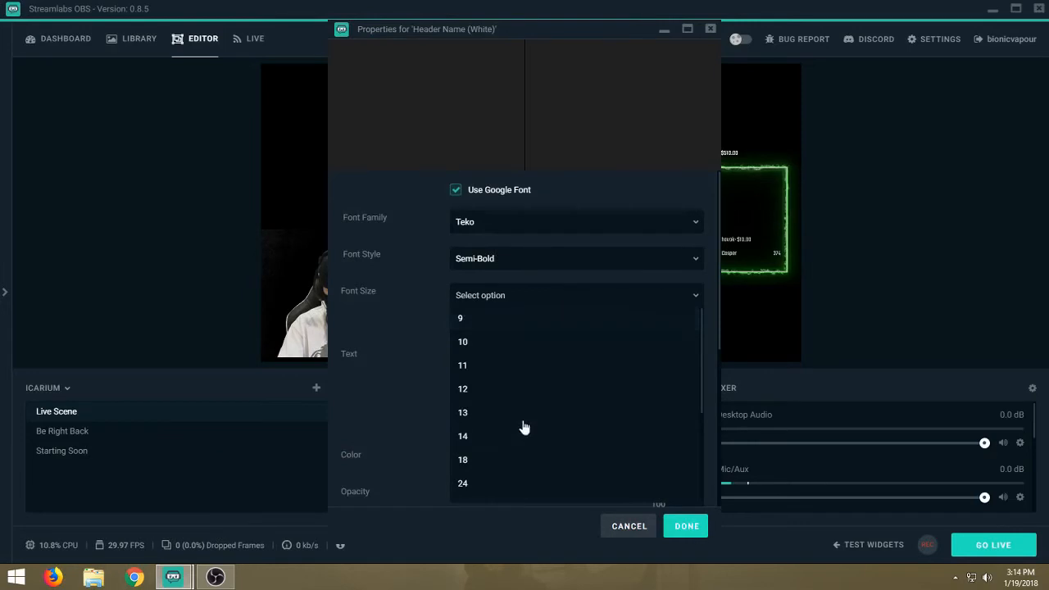
pyautogui.scroll(-1, 516, 451)
pyautogui.click(488, 440)
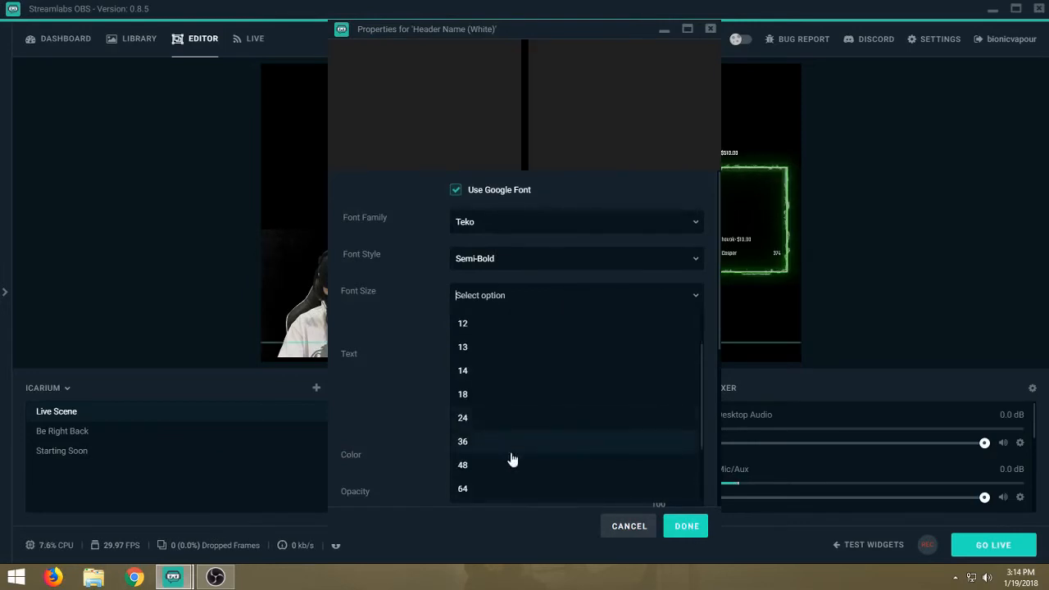
pyautogui.click(685, 525)
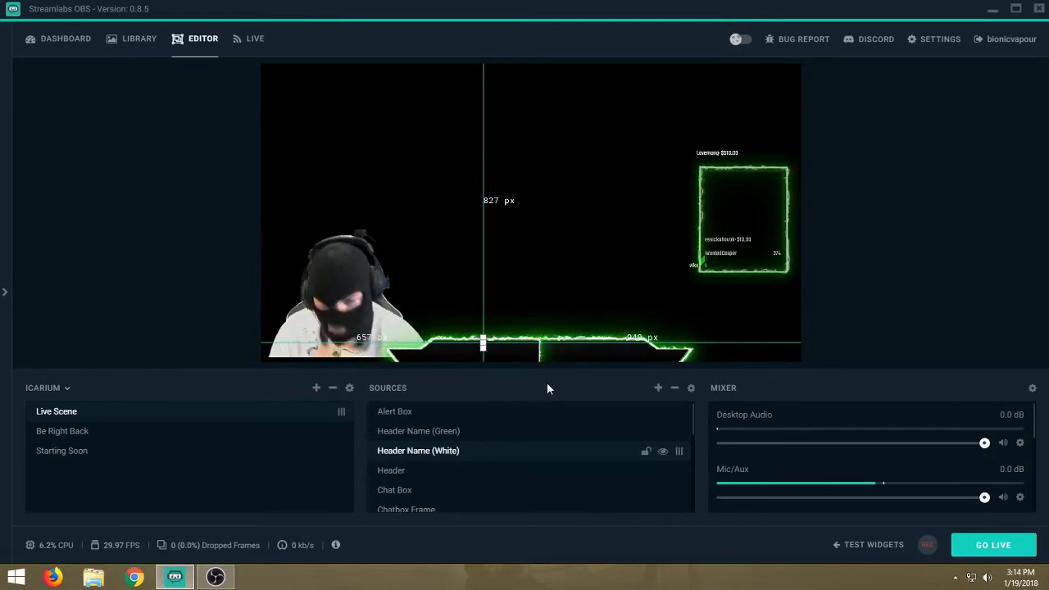
pyautogui.rightClick(463, 433)
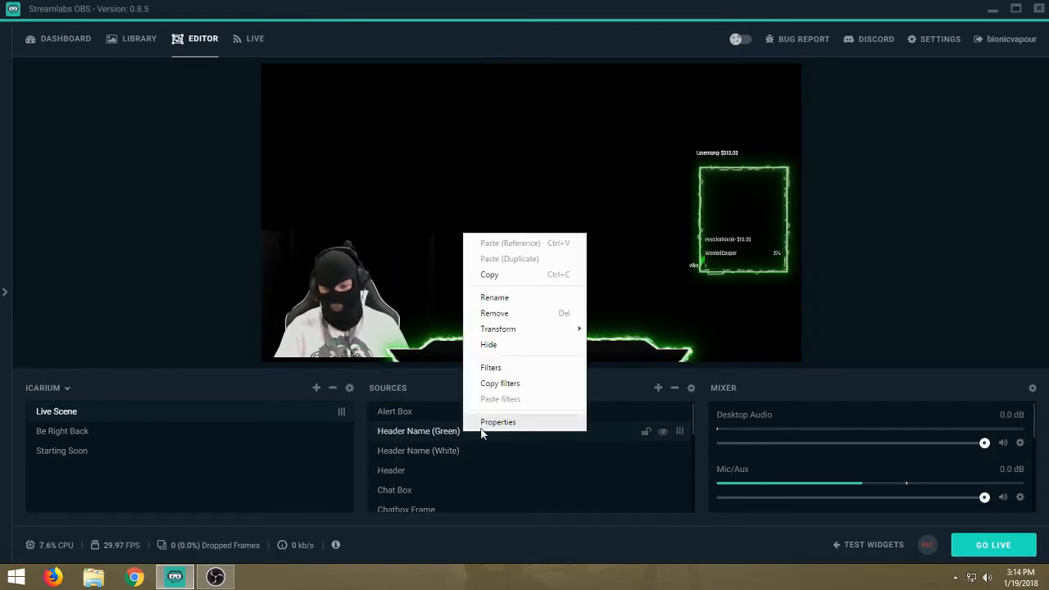
pyautogui.click(490, 422)
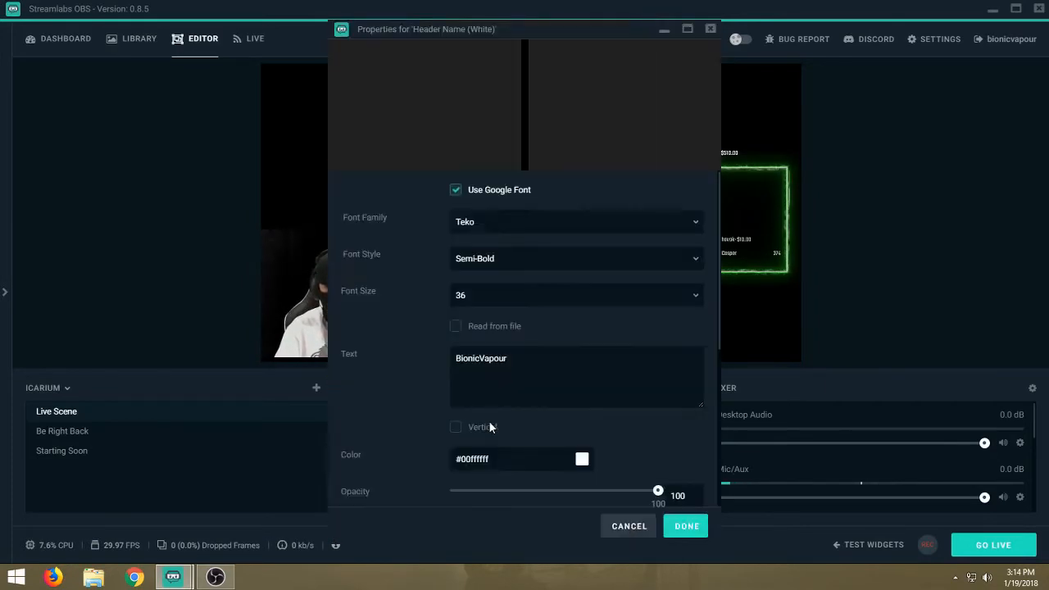
pyautogui.click(695, 221)
pyautogui.scroll(-1, 550, 377)
pyautogui.scroll(-3, 552, 377)
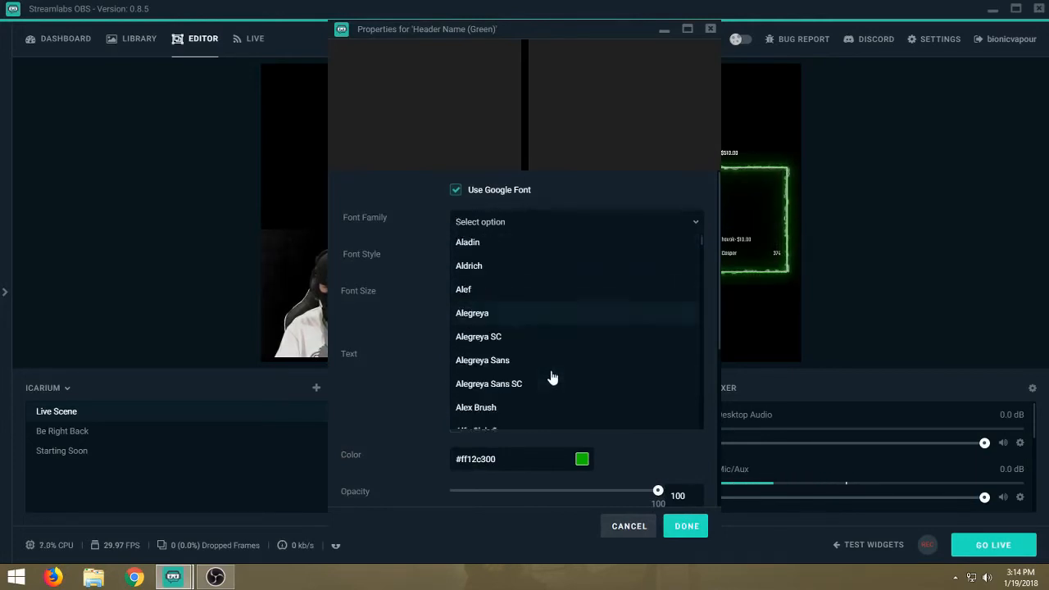
pyautogui.scroll(-2, 552, 377)
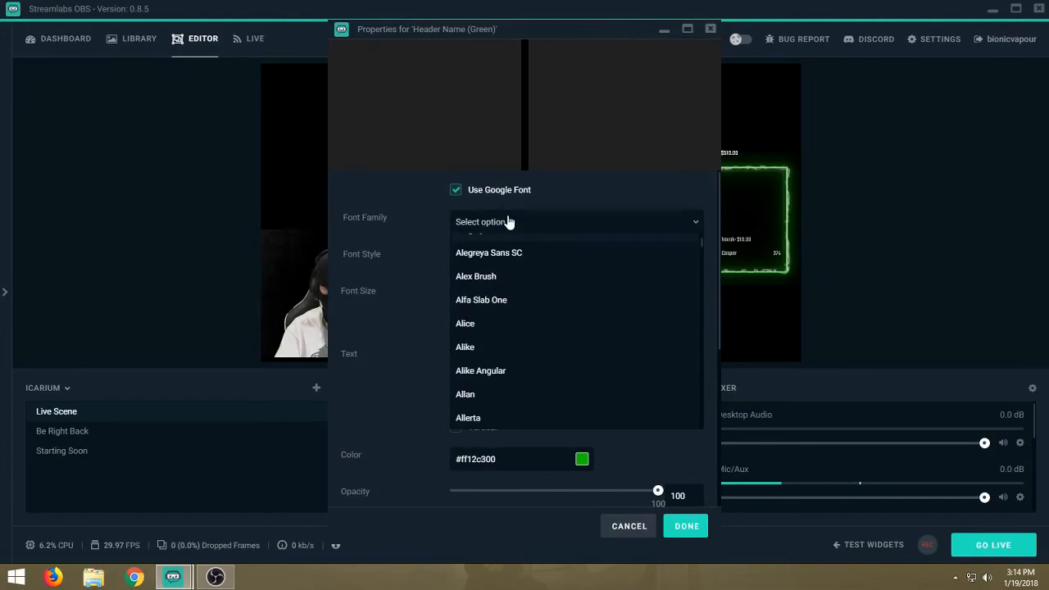
pyautogui.write('time')
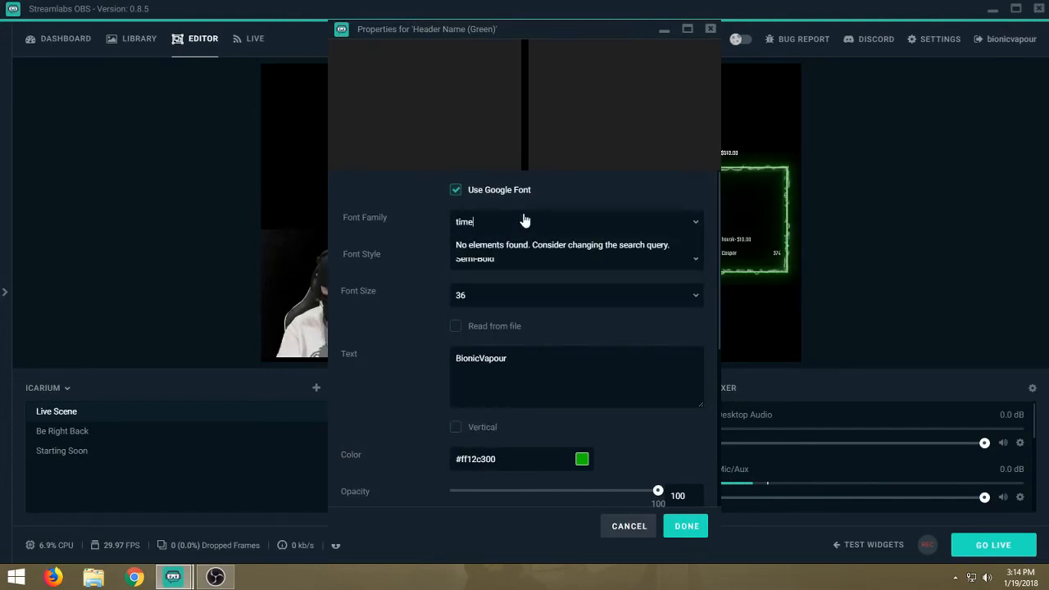
pyautogui.press('BackSpace')
pyautogui.press('BackSpace')
pyautogui.press('BackSpace')
pyautogui.press('BackSpace')
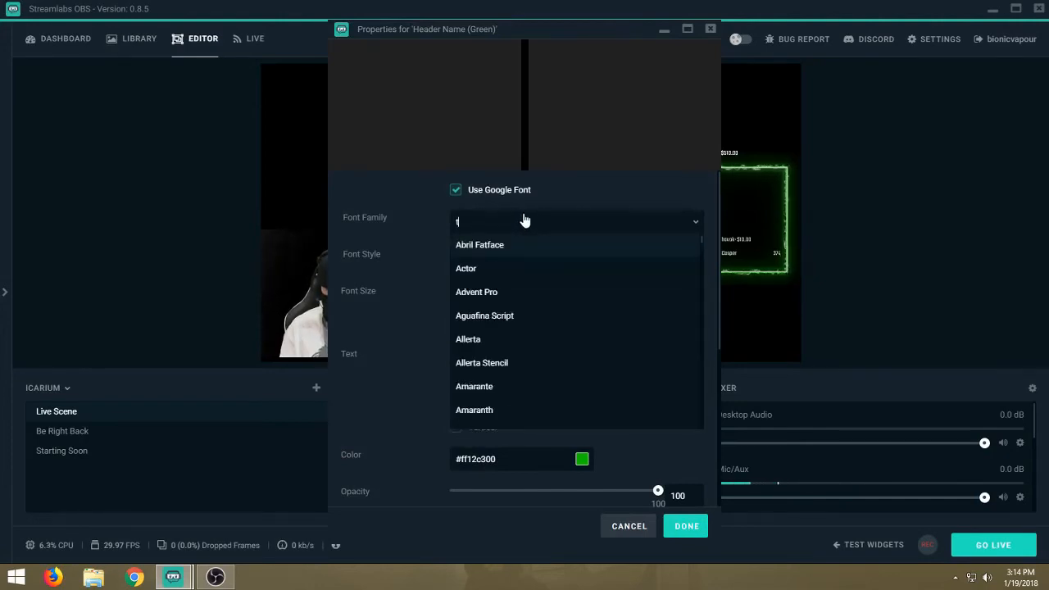
pyautogui.write('Tim')
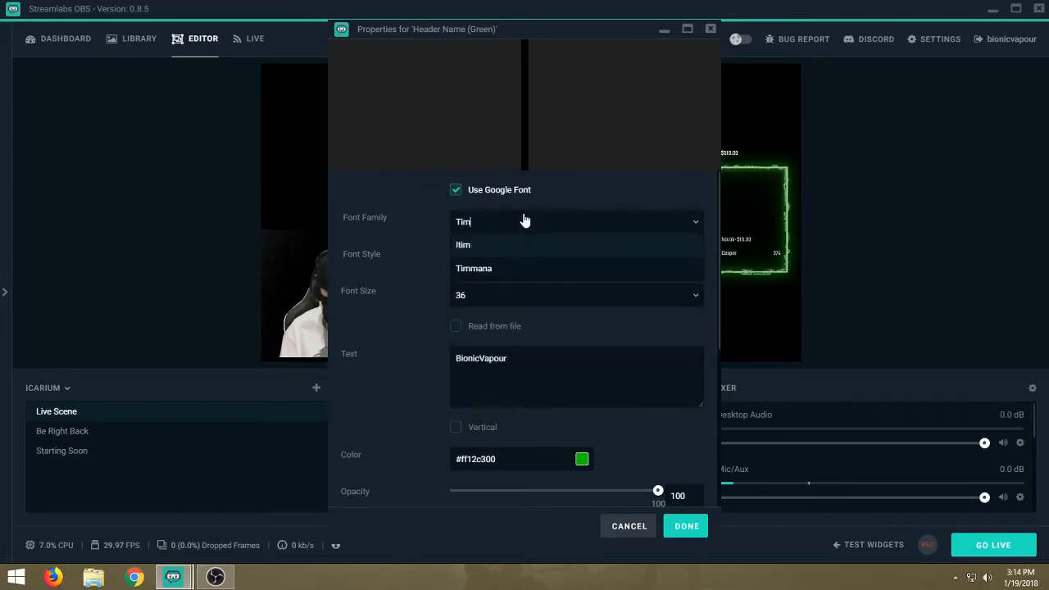
pyautogui.press('BackSpace')
pyautogui.press('BackSpace')
pyautogui.press('BackSpace')
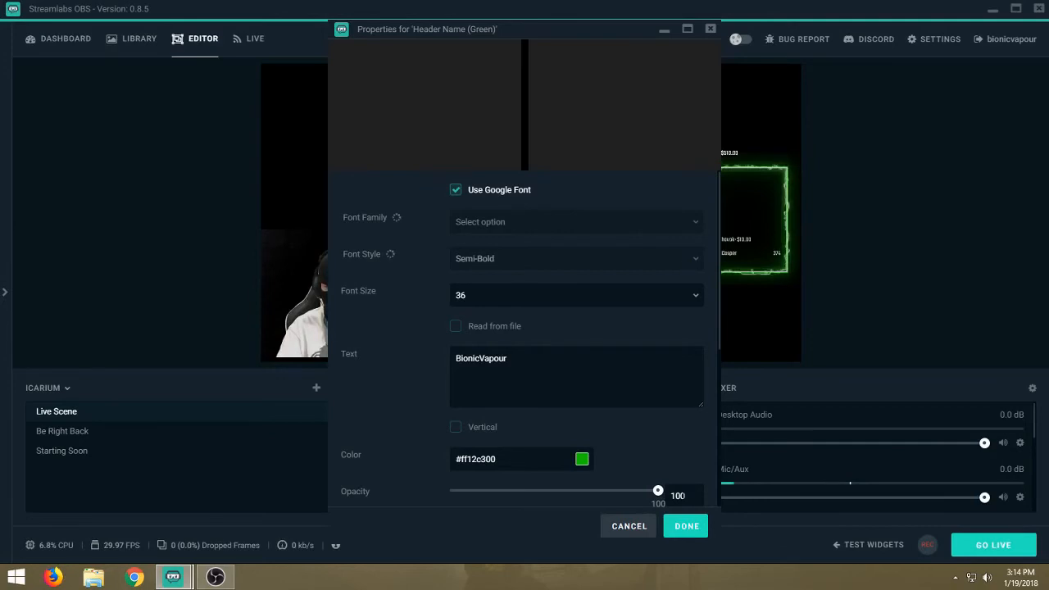
pyautogui.click(629, 527)
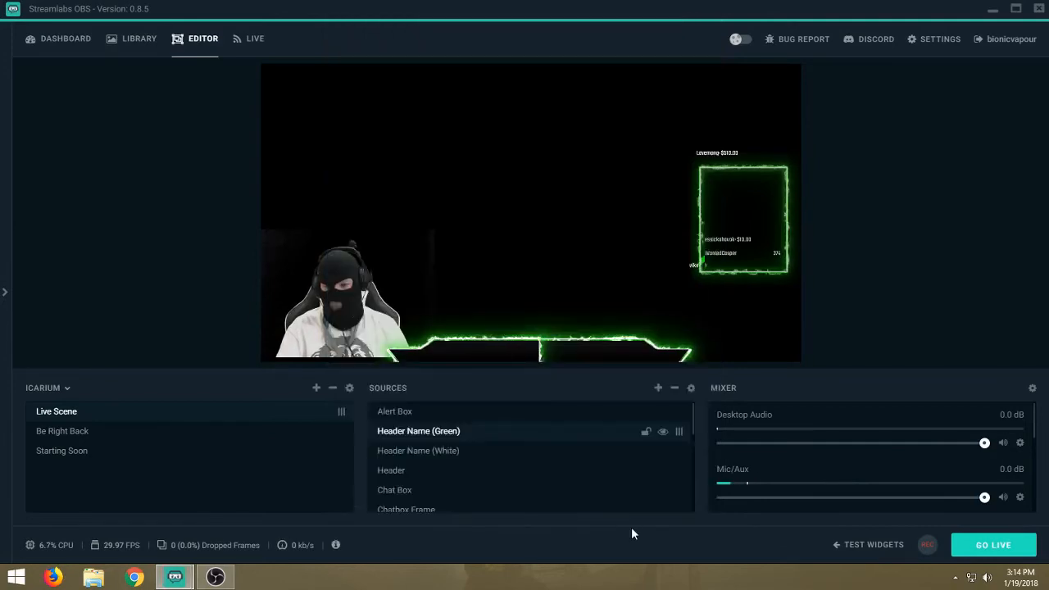
# Step: Change the font family of the Header Name (Green) text to Antic and save its properties
pyautogui.rightClick(475, 429)
pyautogui.click(477, 423)
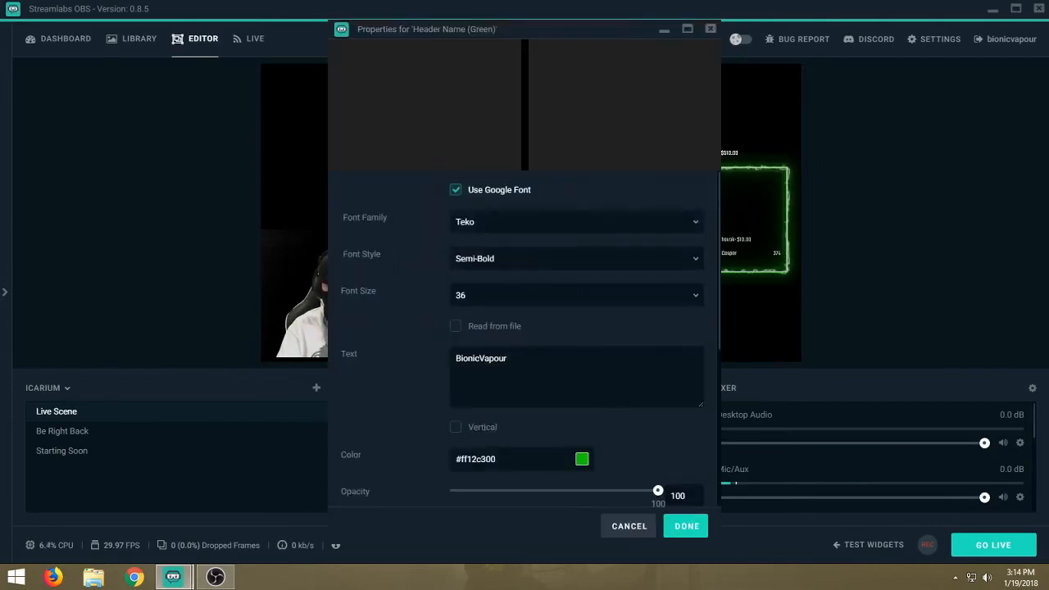
pyautogui.click(695, 226)
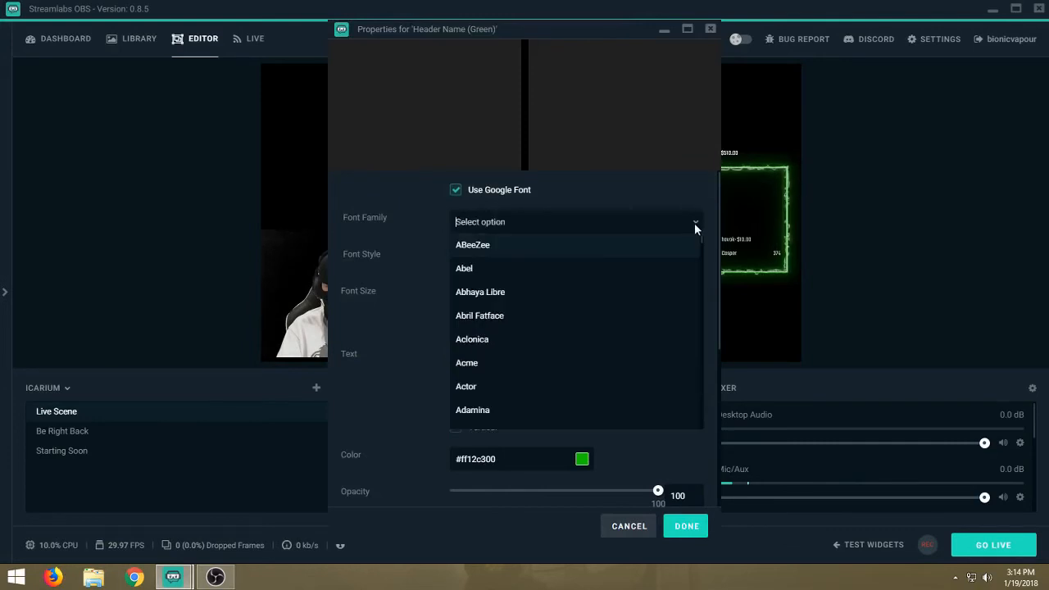
pyautogui.scroll(-6, 595, 361)
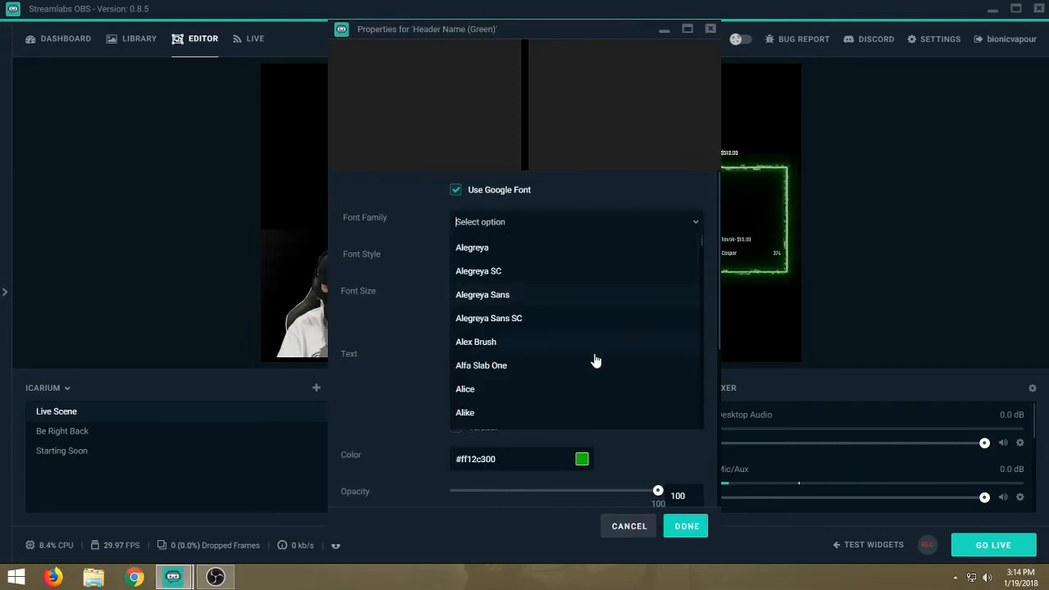
pyautogui.scroll(-5, 532, 358)
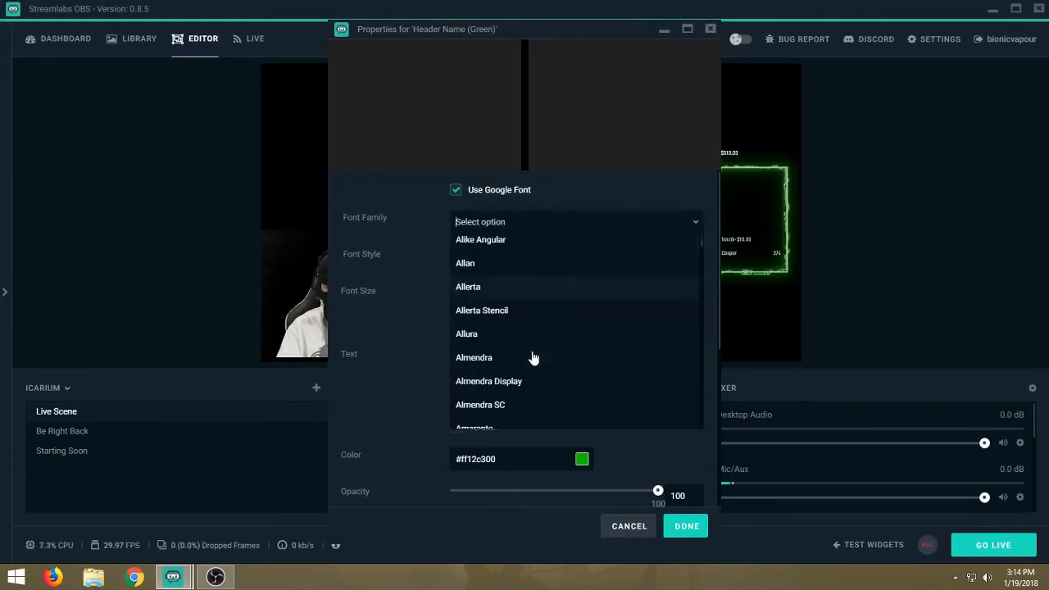
pyautogui.scroll(-3, 532, 358)
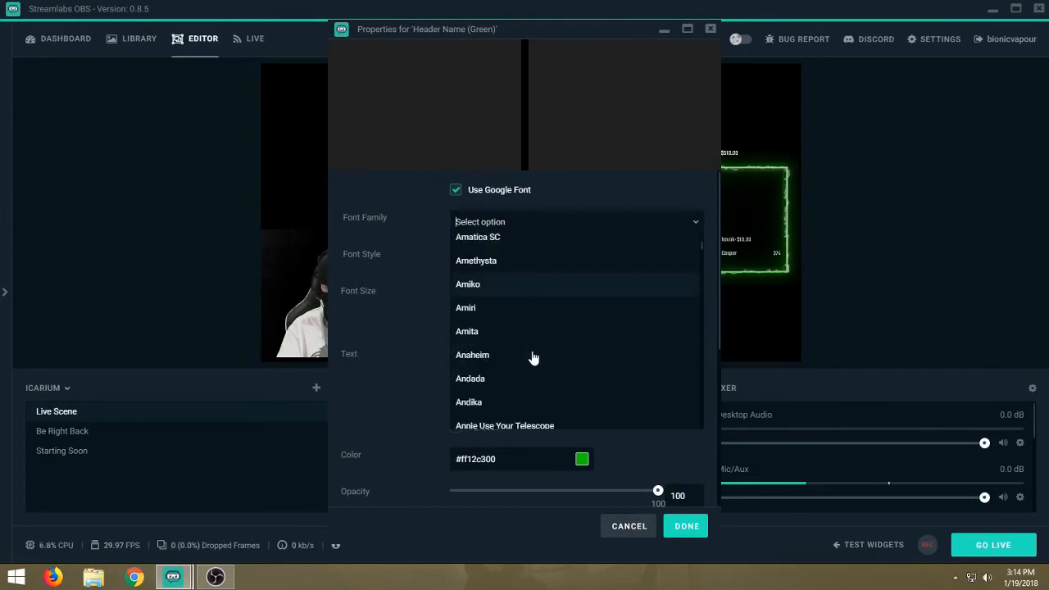
pyautogui.scroll(-1, 532, 358)
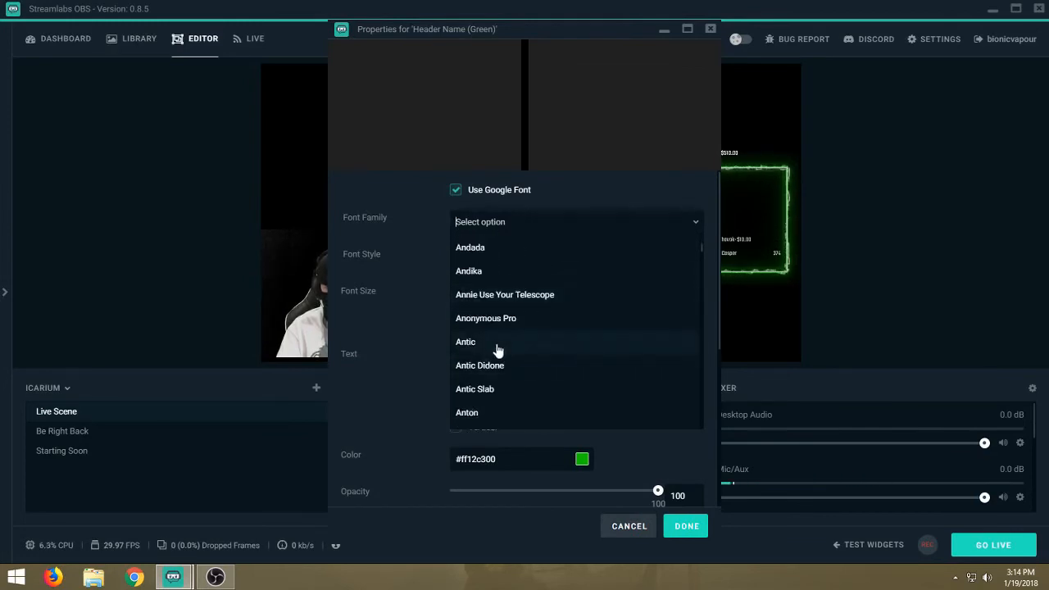
pyautogui.click(496, 343)
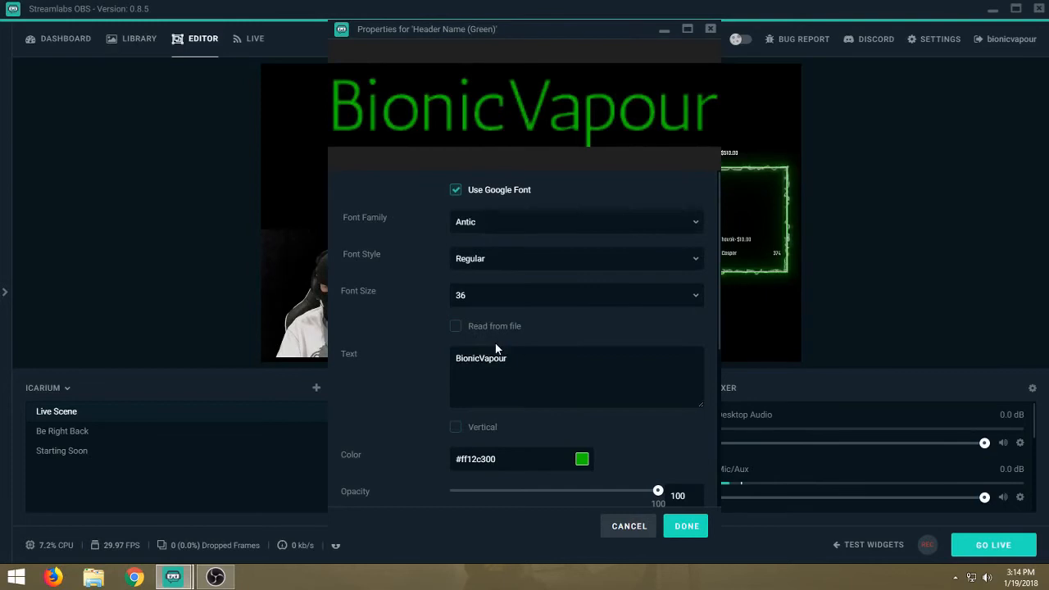
pyautogui.click(679, 526)
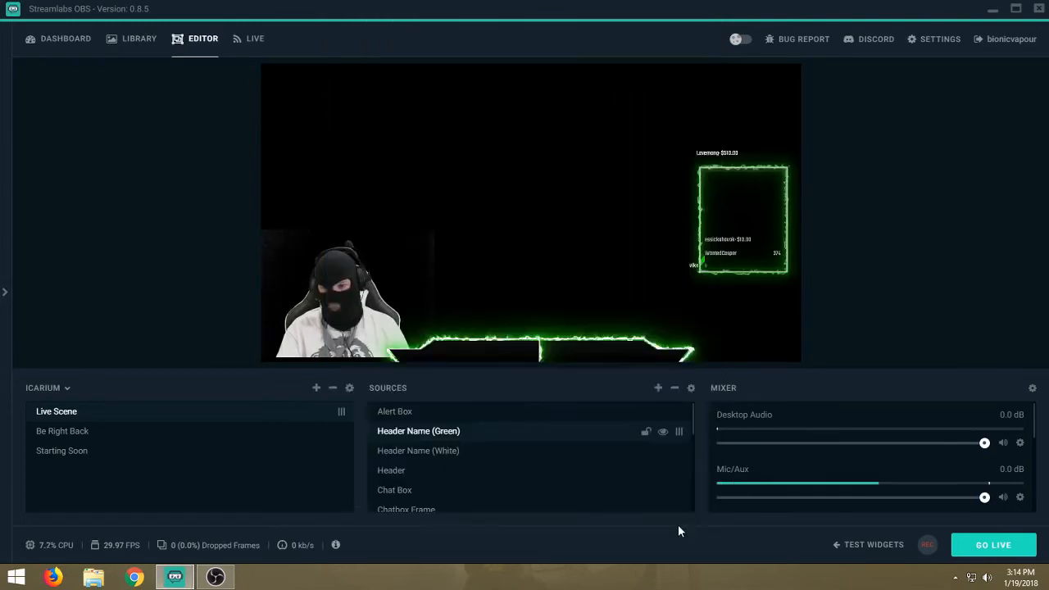
# Step: Change the font family of the Header Name (White) text to Antic and save its properties
pyautogui.click(472, 452)
pyautogui.rightClick(472, 450)
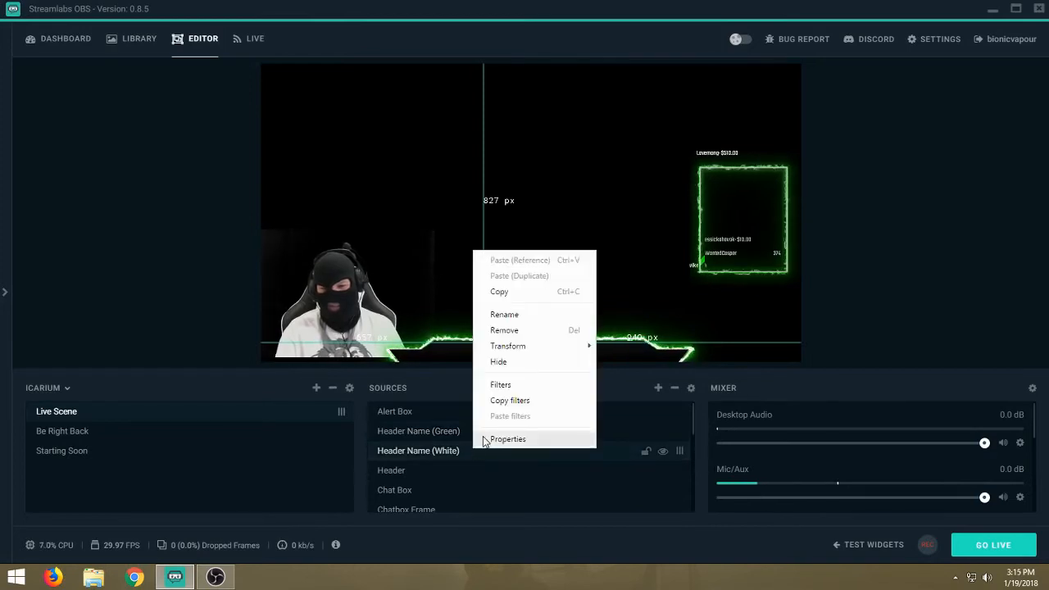
pyautogui.click(482, 435)
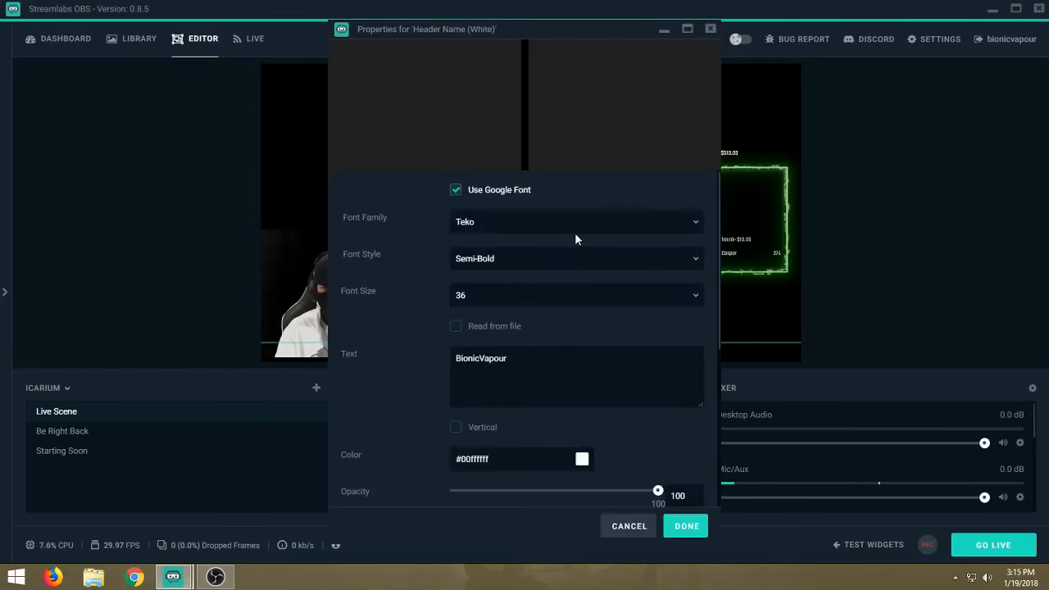
pyautogui.click(692, 225)
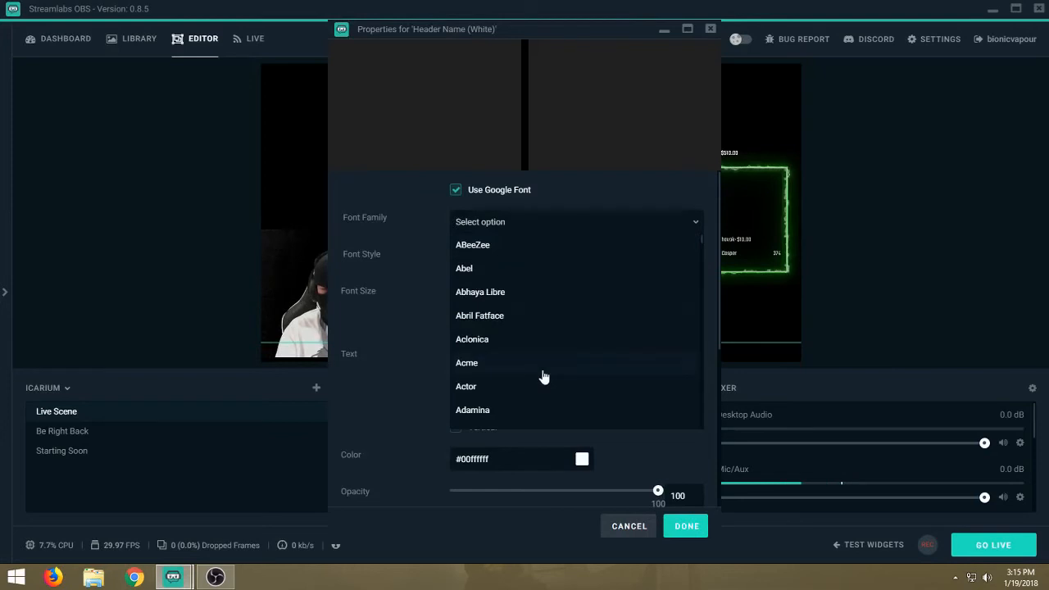
pyautogui.scroll(-3, 544, 376)
pyautogui.scroll(-1, 514, 404)
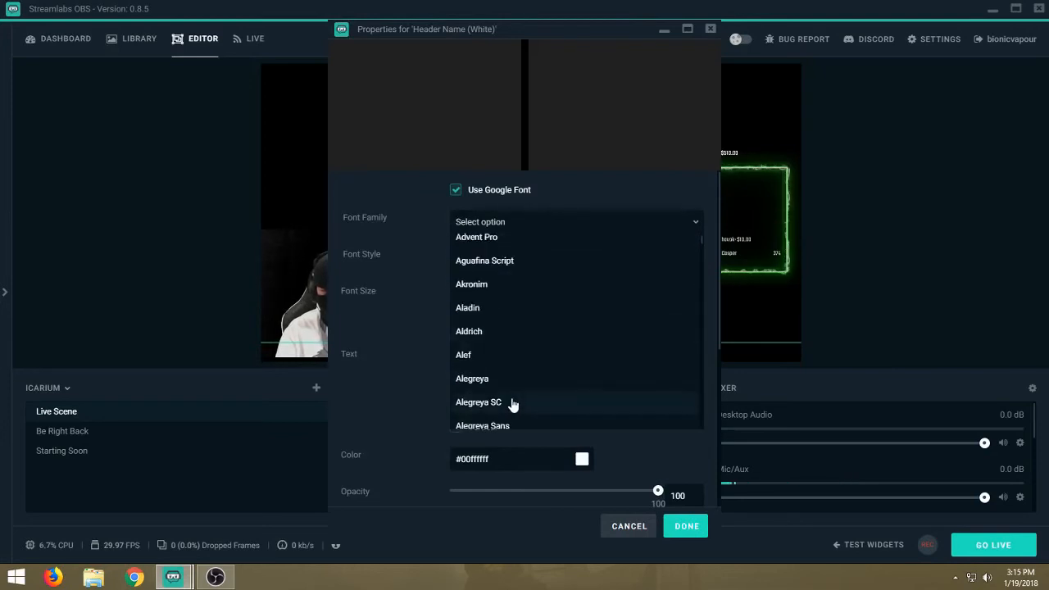
pyautogui.scroll(-2, 501, 391)
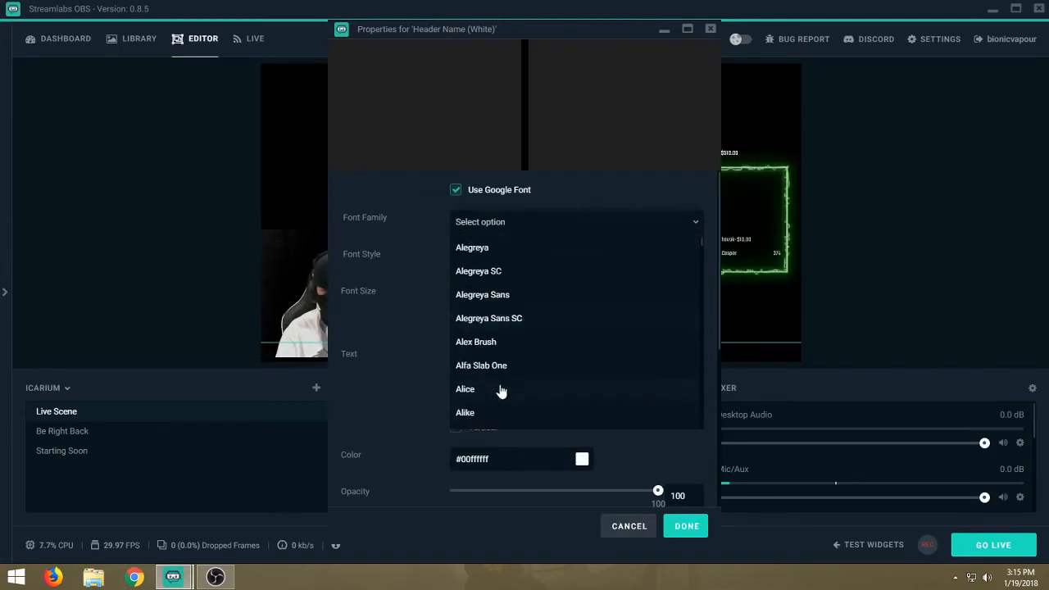
pyautogui.scroll(-1, 501, 391)
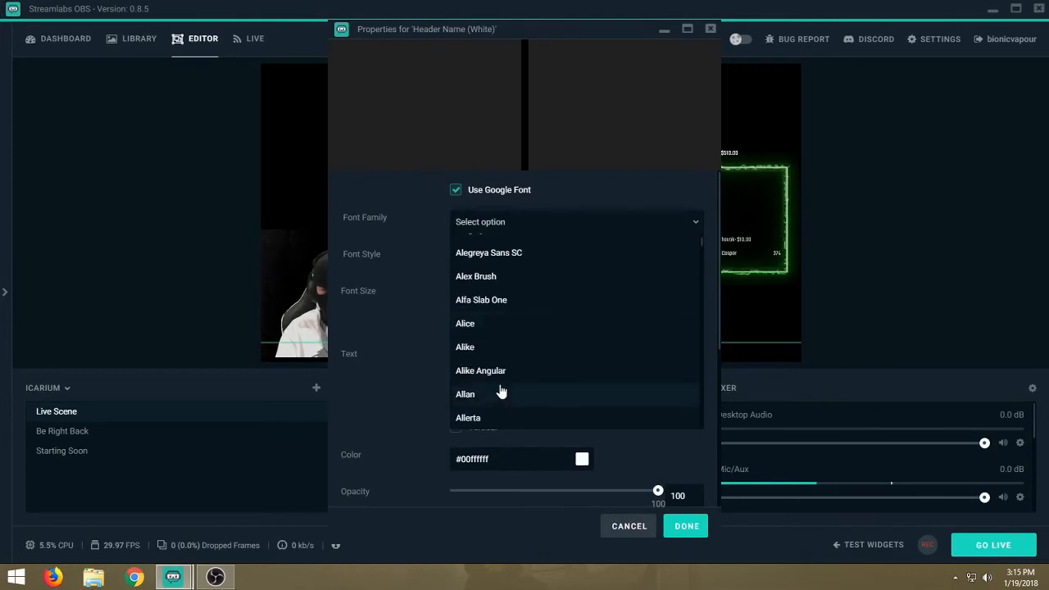
pyautogui.scroll(-2, 502, 391)
pyautogui.scroll(-1, 501, 390)
pyautogui.scroll(8, 501, 391)
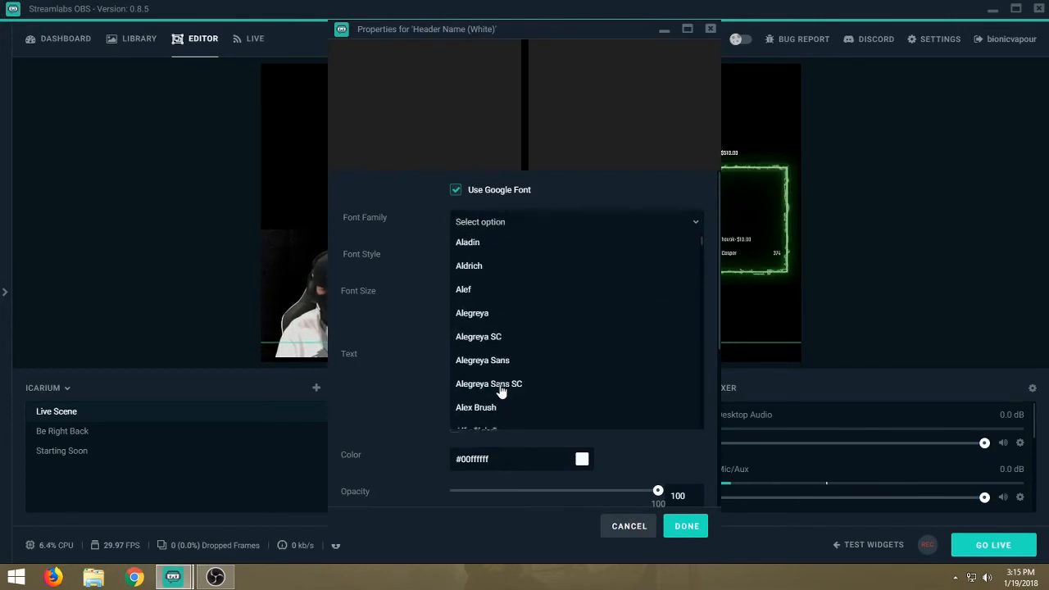
pyautogui.scroll(1, 501, 391)
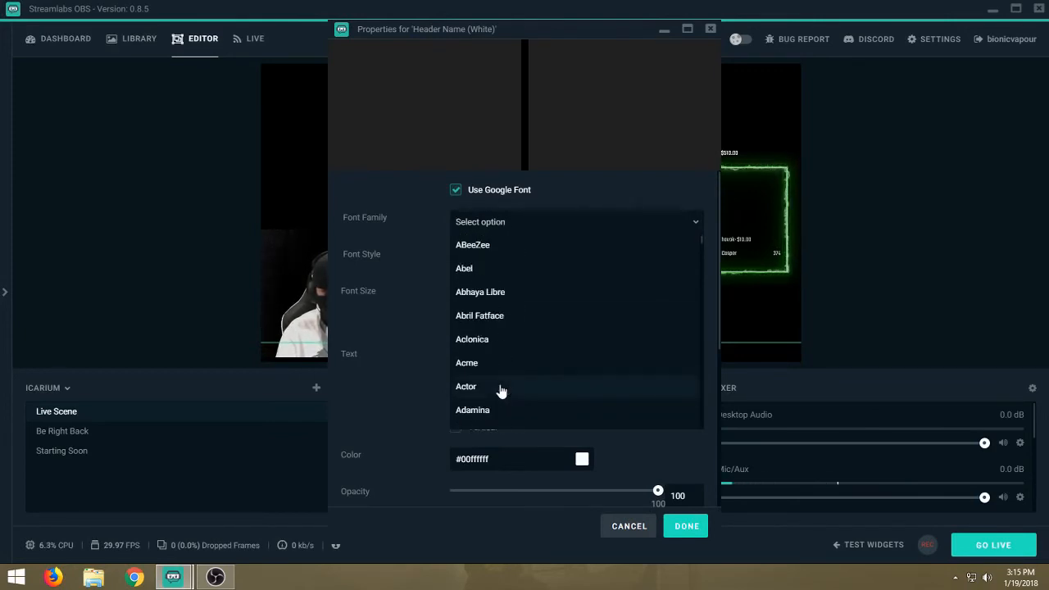
pyautogui.scroll(-6, 501, 390)
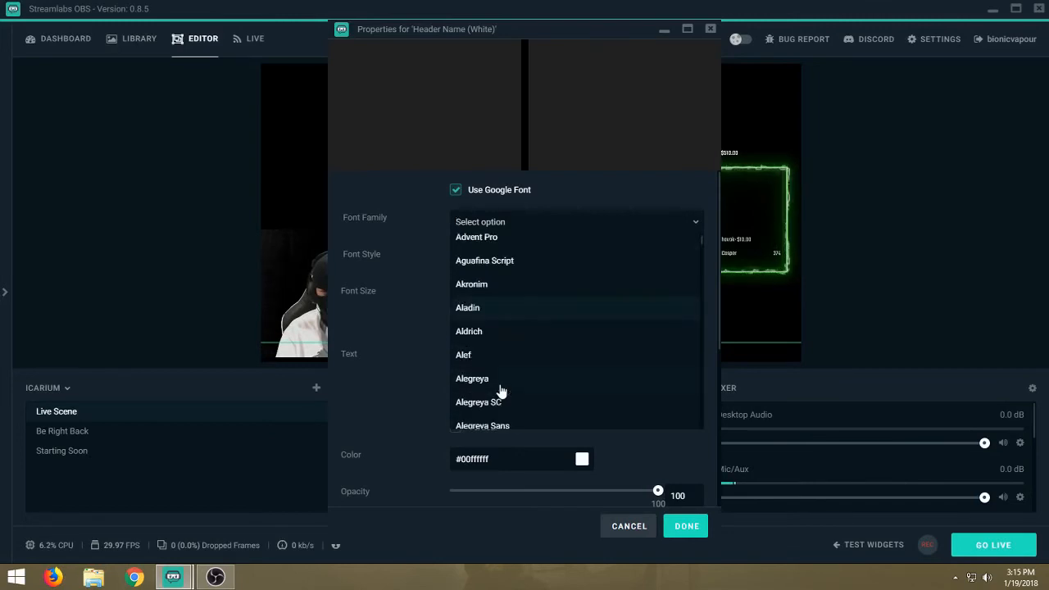
pyautogui.scroll(-4, 502, 391)
pyautogui.scroll(-4, 502, 391)
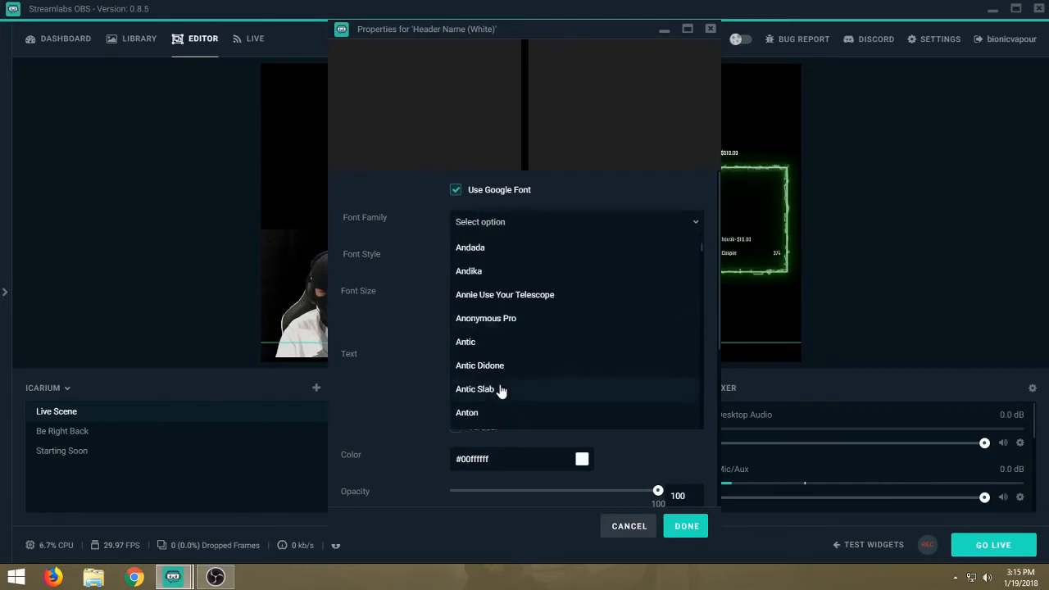
pyautogui.click(480, 351)
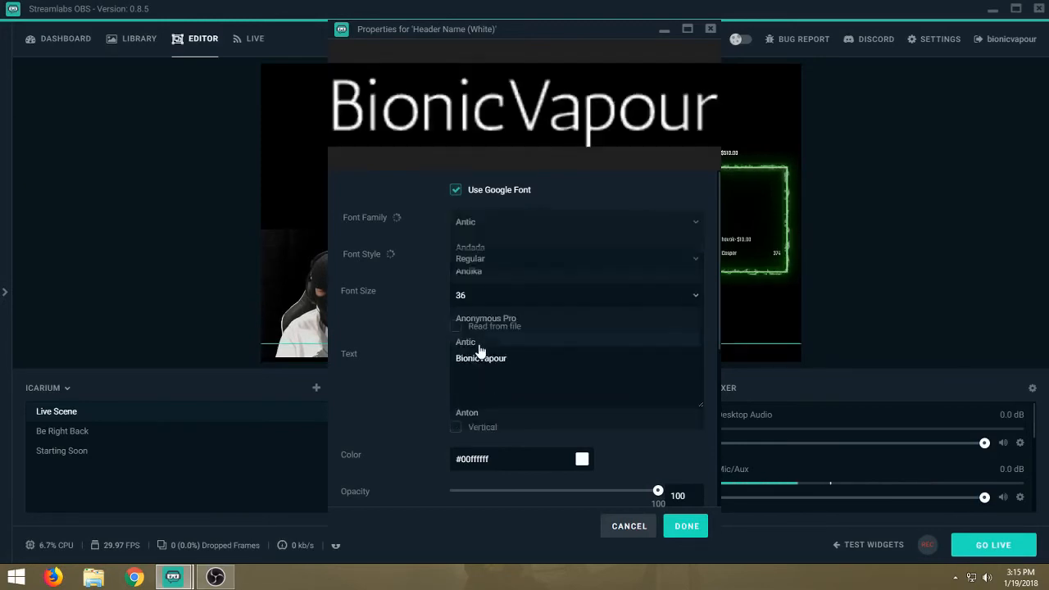
pyautogui.click(677, 527)
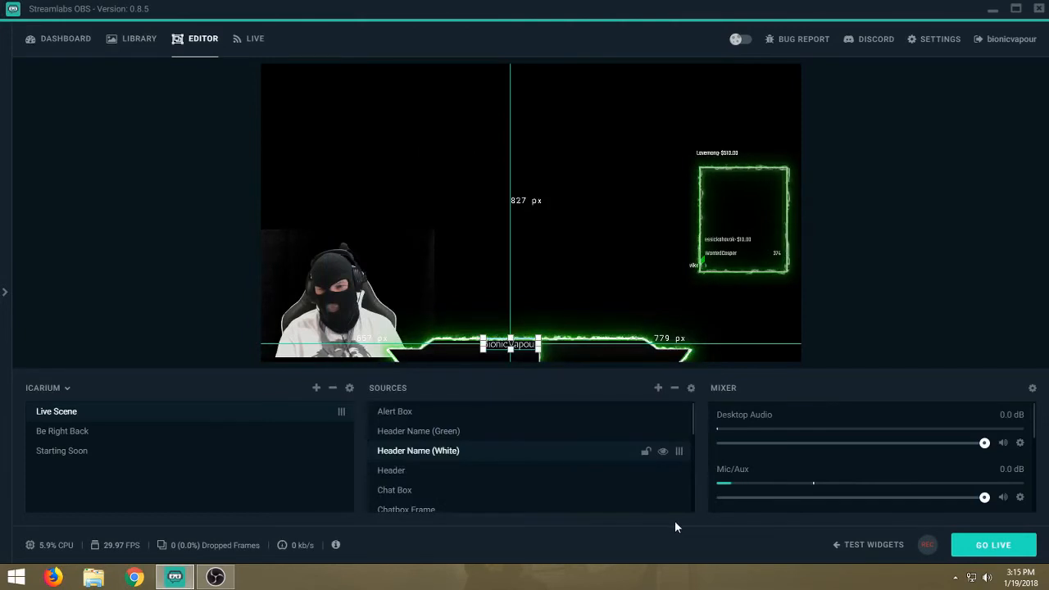
pyautogui.click(477, 436)
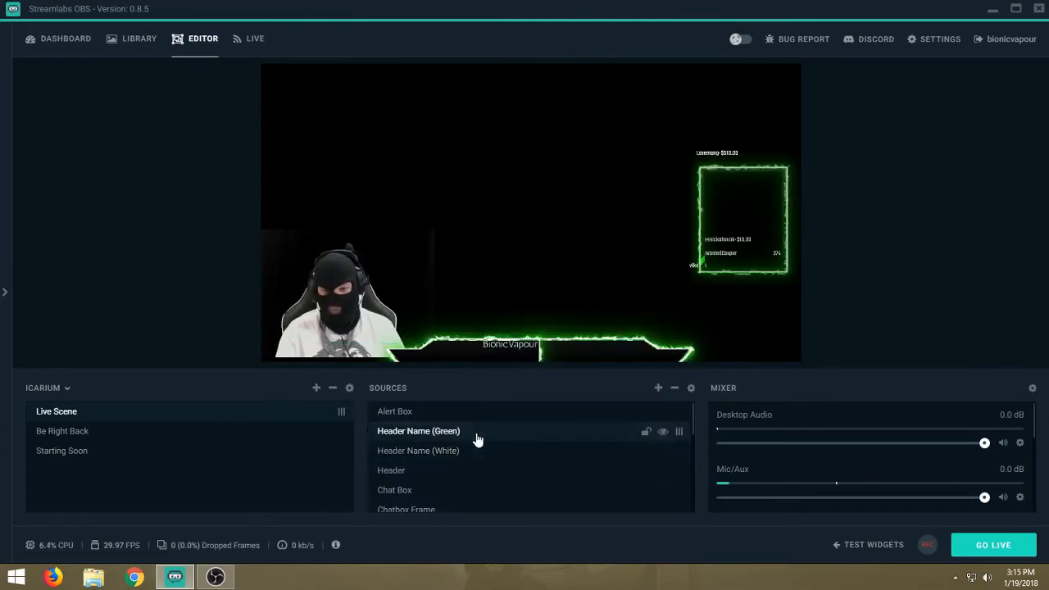
pyautogui.click(473, 450)
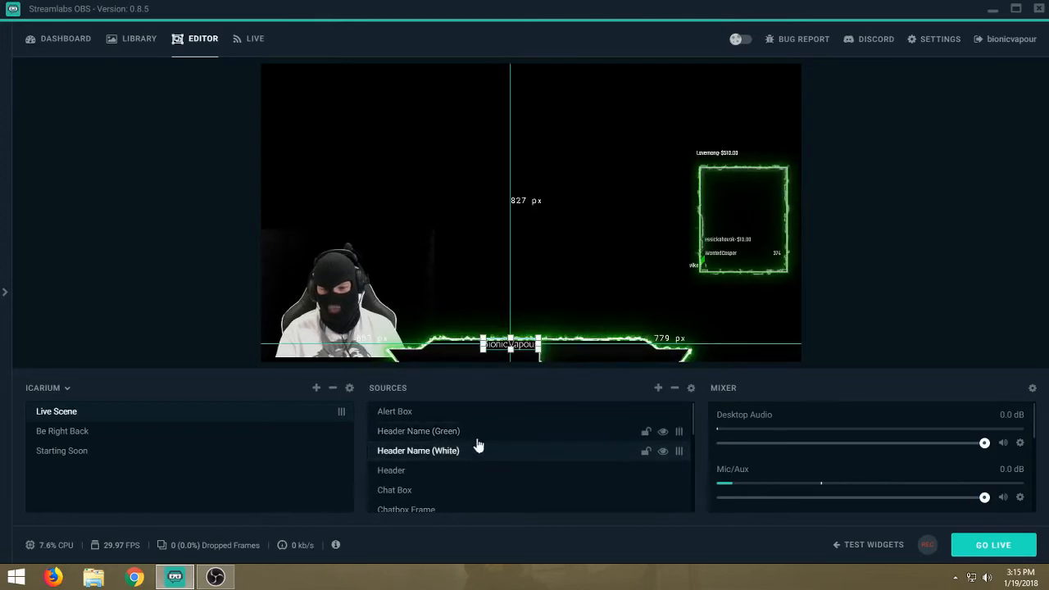
pyautogui.click(479, 436)
pyautogui.click(475, 451)
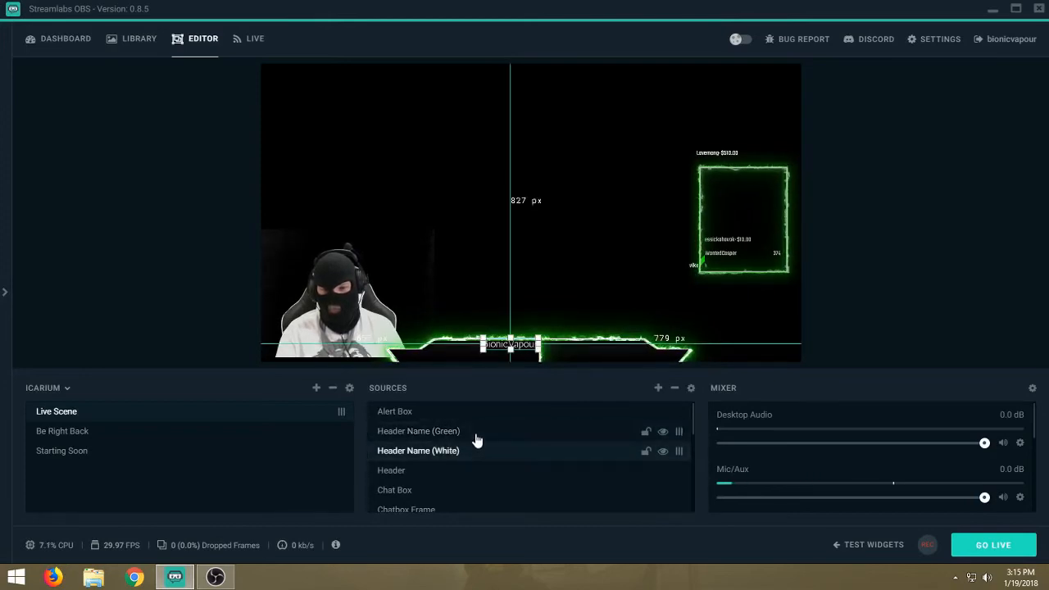
# Step: Set the font size of the Header Name (Green) text to 288 and save its properties
pyautogui.click(477, 437)
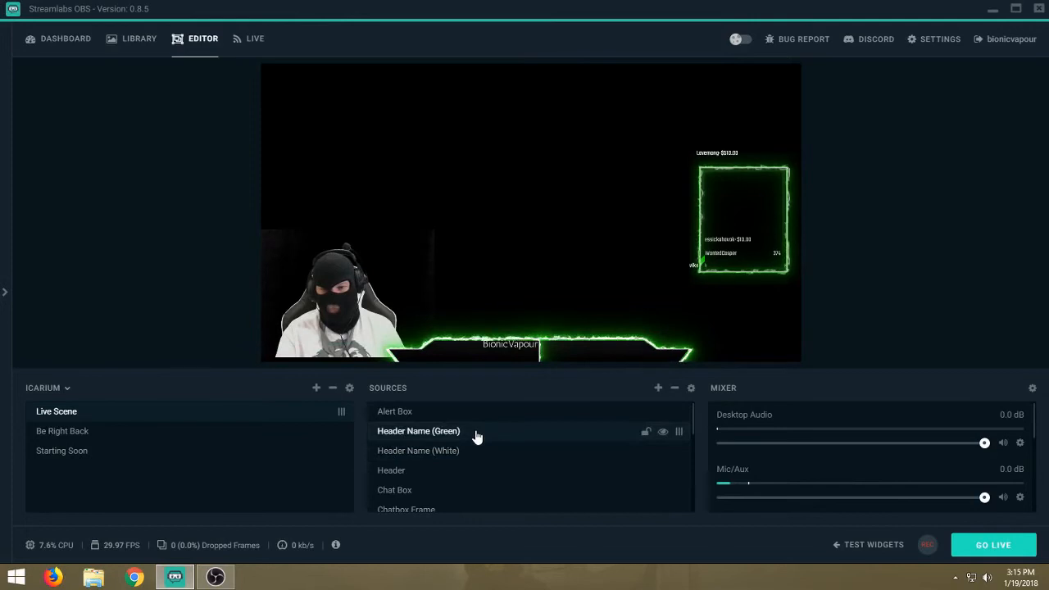
pyautogui.rightClick(477, 436)
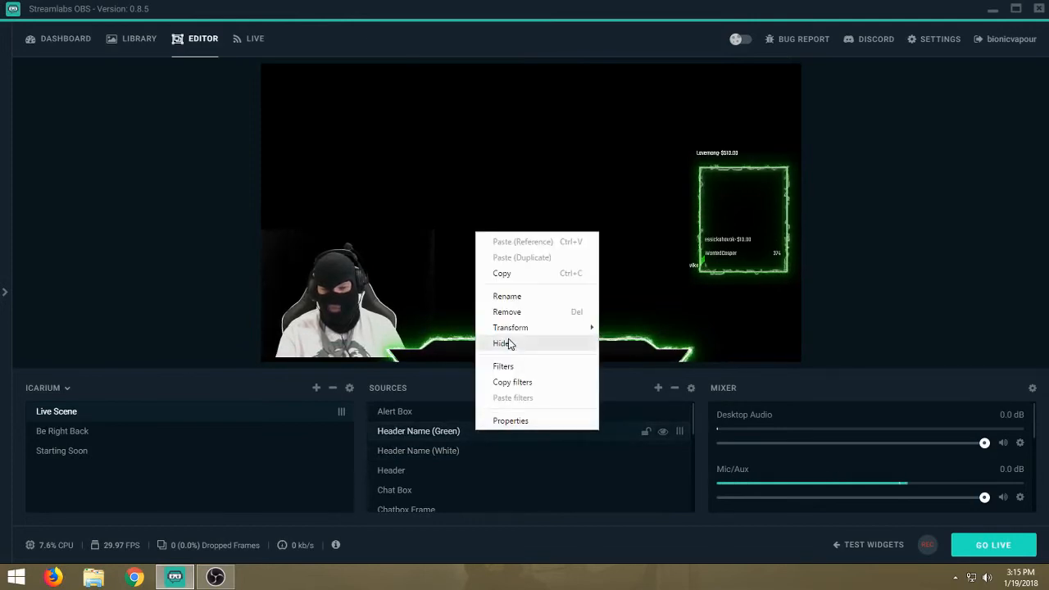
pyautogui.click(505, 422)
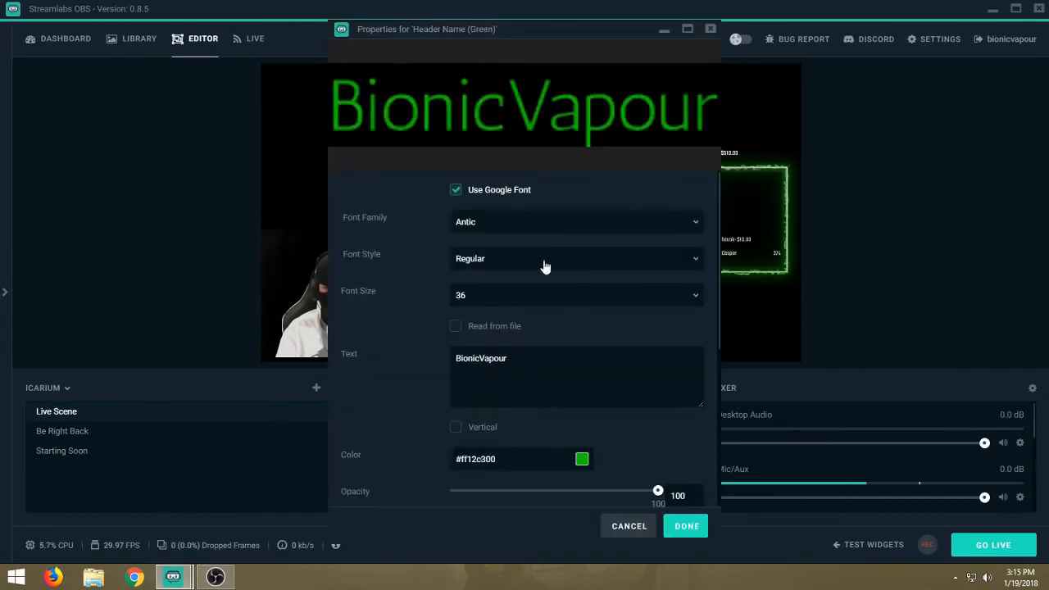
pyautogui.click(698, 298)
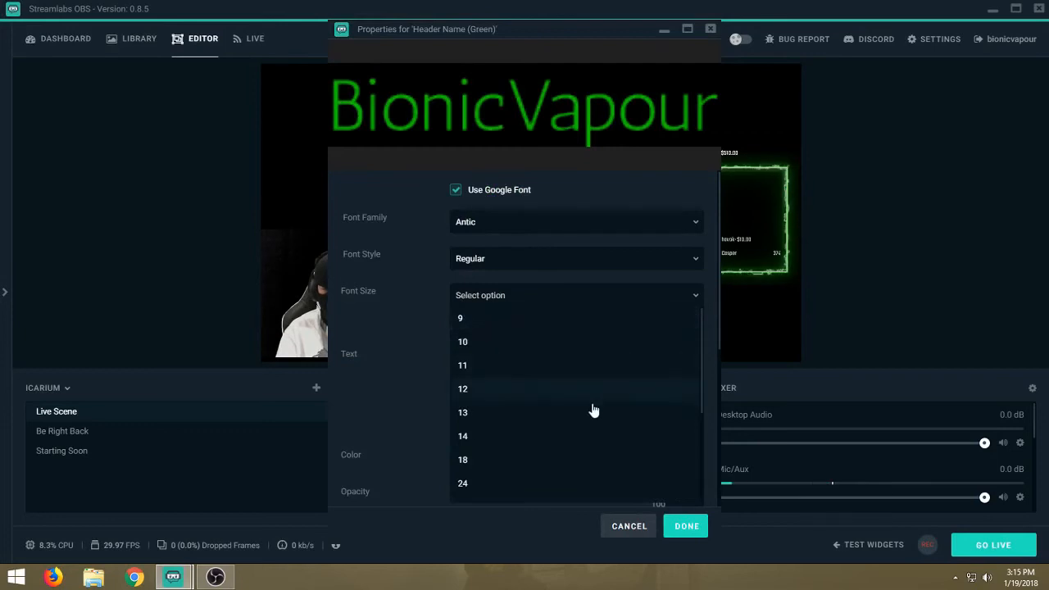
pyautogui.click(579, 436)
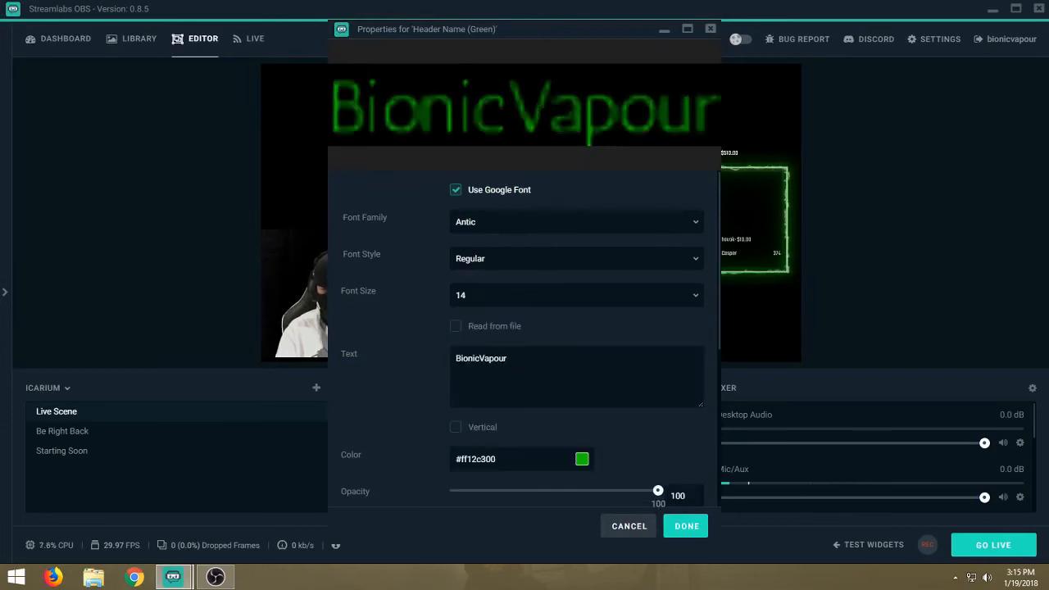
pyautogui.click(696, 298)
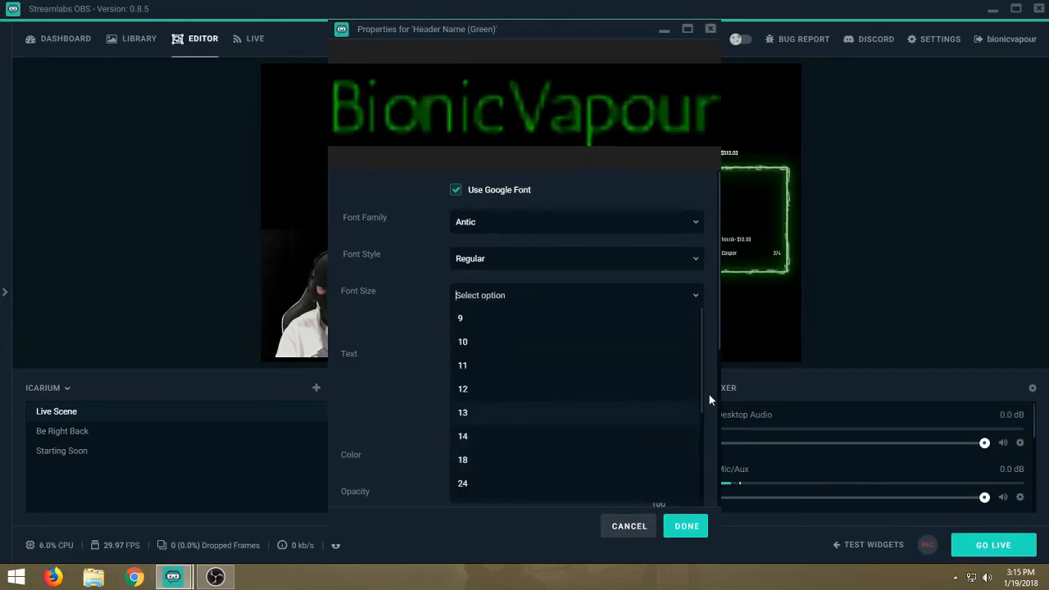
pyautogui.scroll(-2, 701, 411)
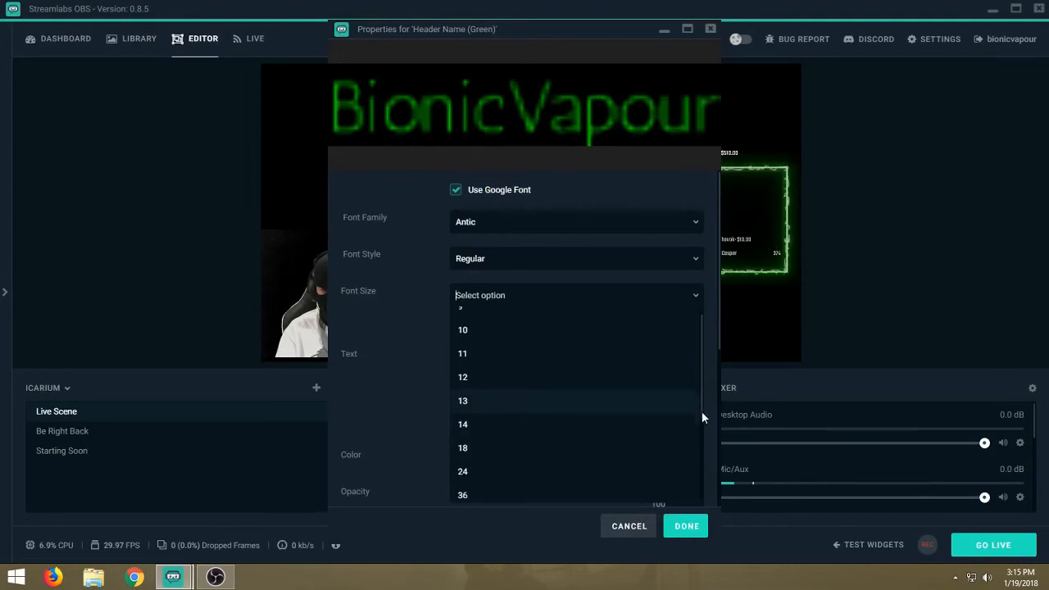
pyautogui.click(547, 419)
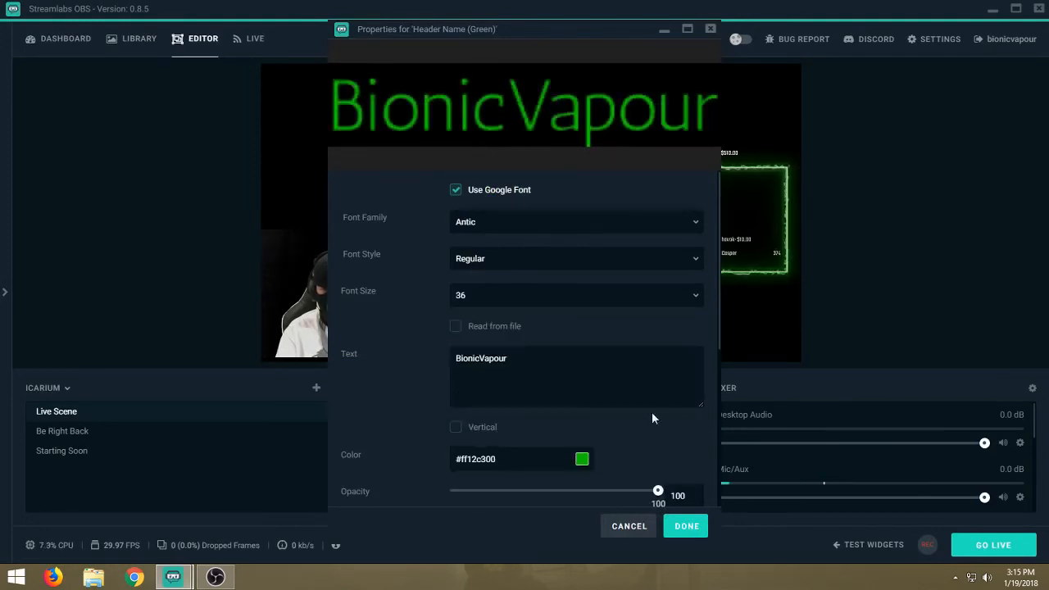
pyautogui.click(698, 298)
pyautogui.scroll(-3, 699, 426)
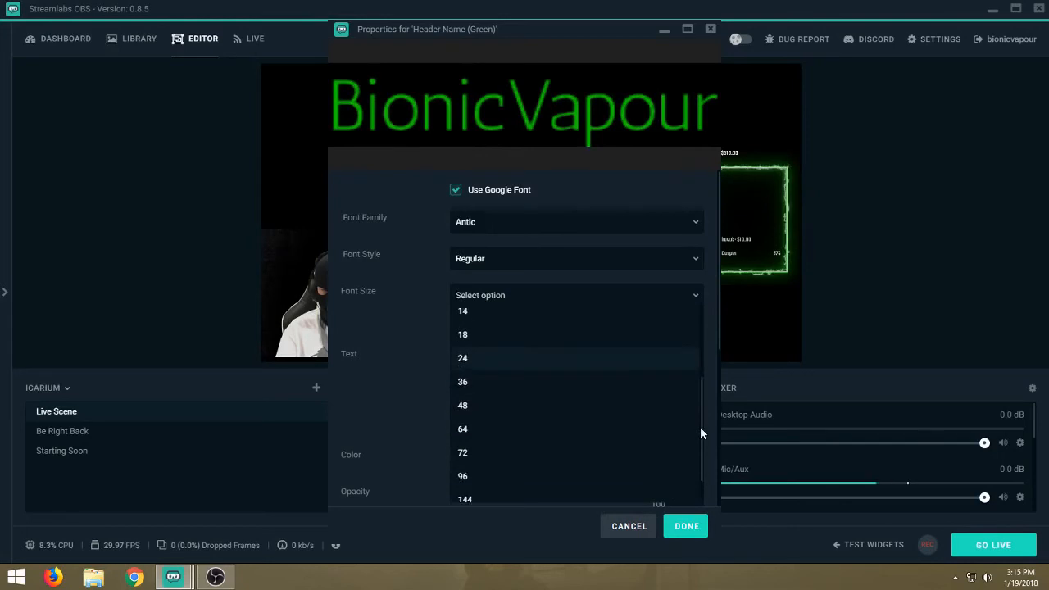
pyautogui.click(540, 487)
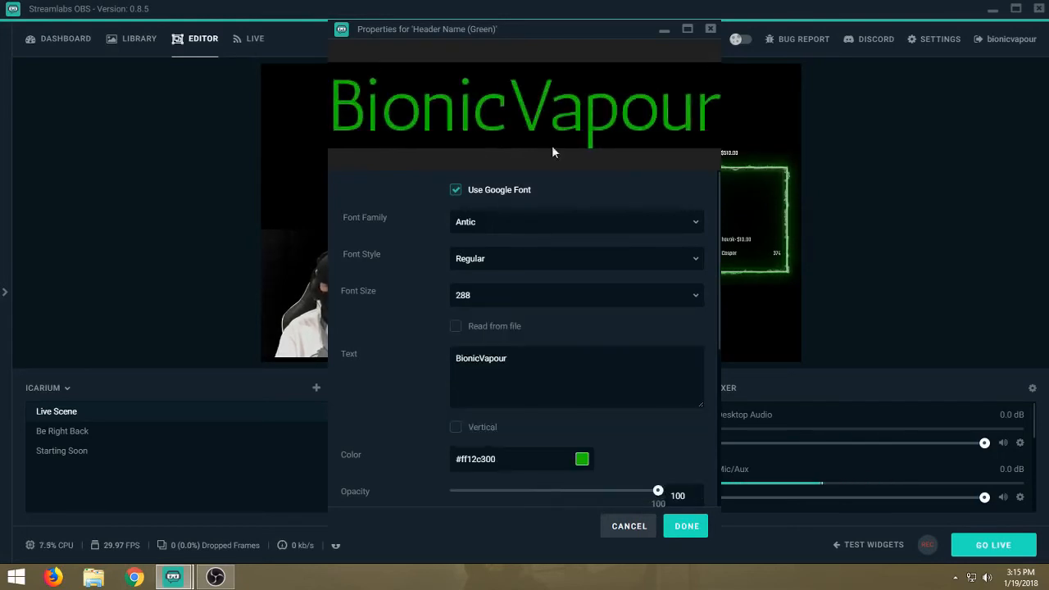
pyautogui.click(680, 523)
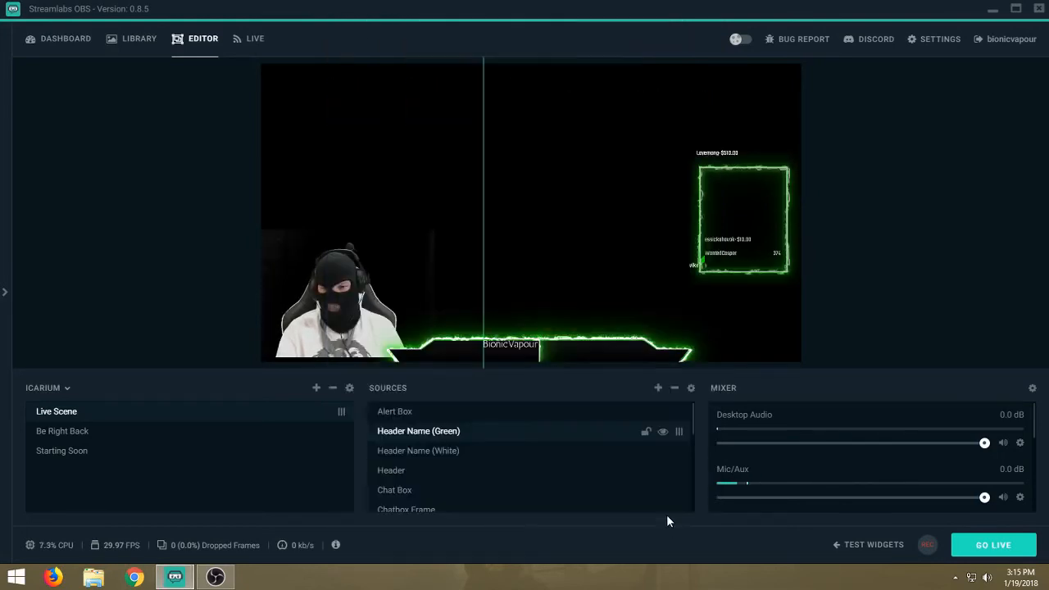
# Step: Set the font size of the Header Name (White) text to 288 and save its properties
pyautogui.click(451, 451)
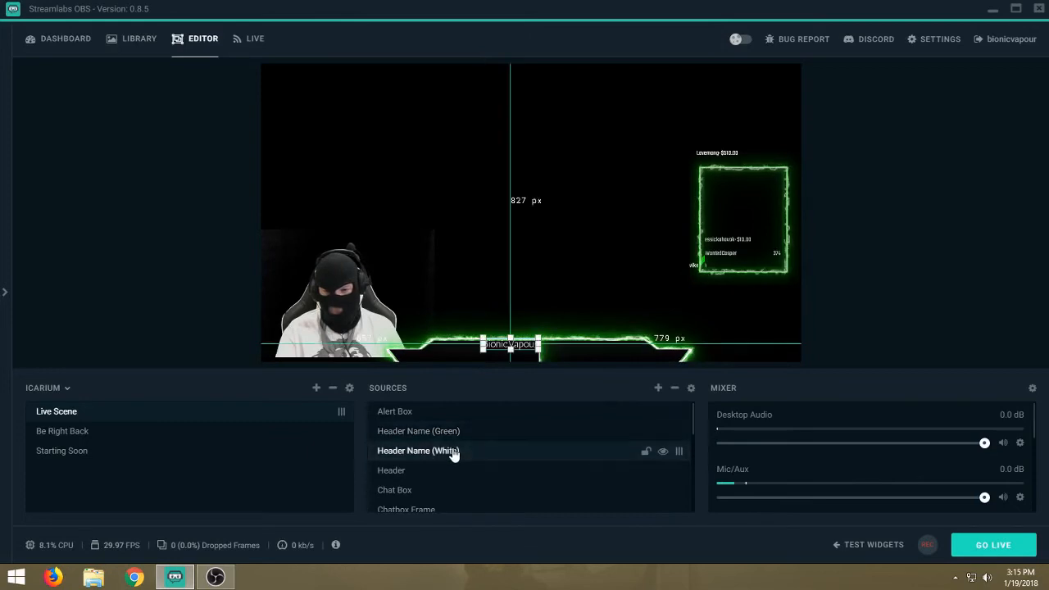
pyautogui.rightClick(473, 452)
pyautogui.click(500, 441)
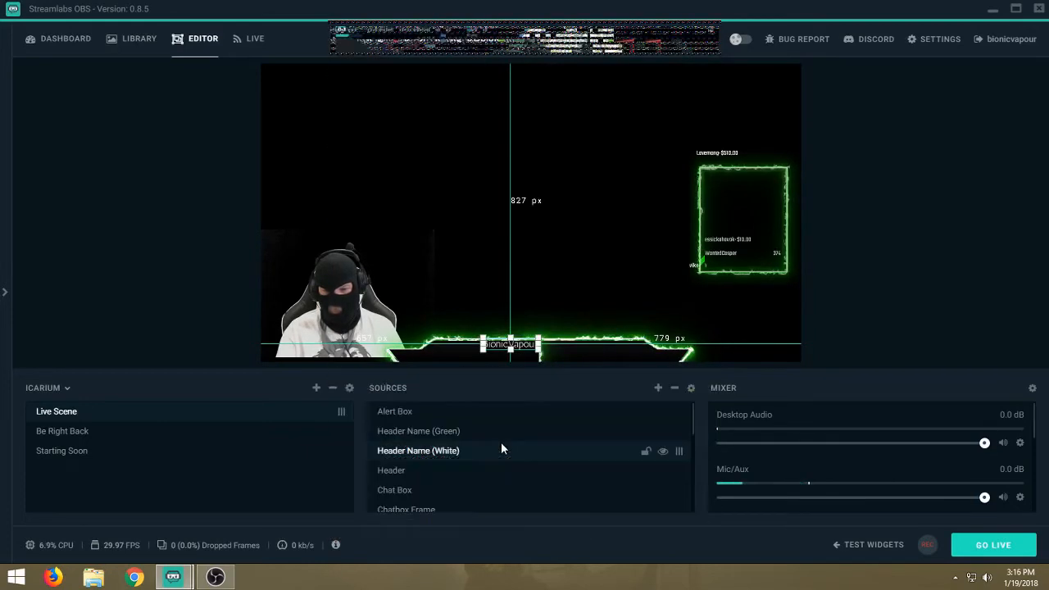
pyautogui.click(670, 297)
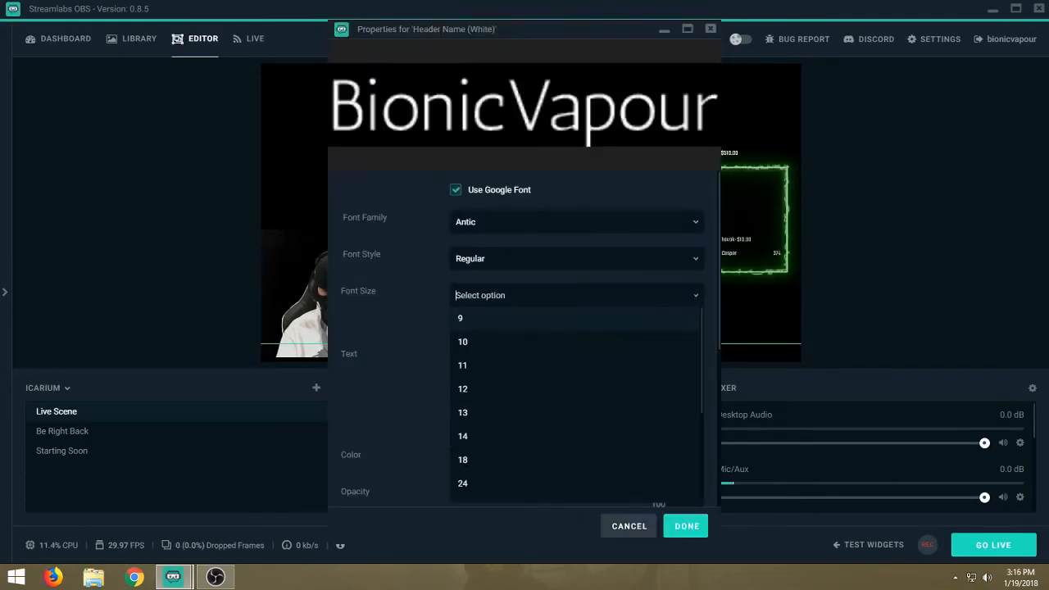
pyautogui.moveTo(699, 349); pyautogui.dragTo(697, 462)
pyautogui.click(530, 490)
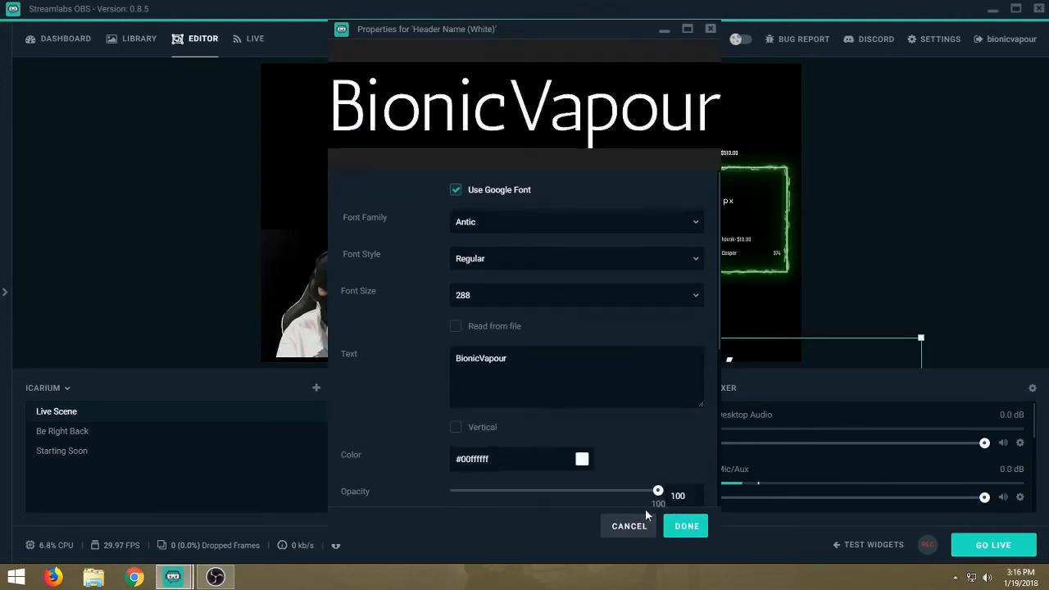
pyautogui.click(686, 528)
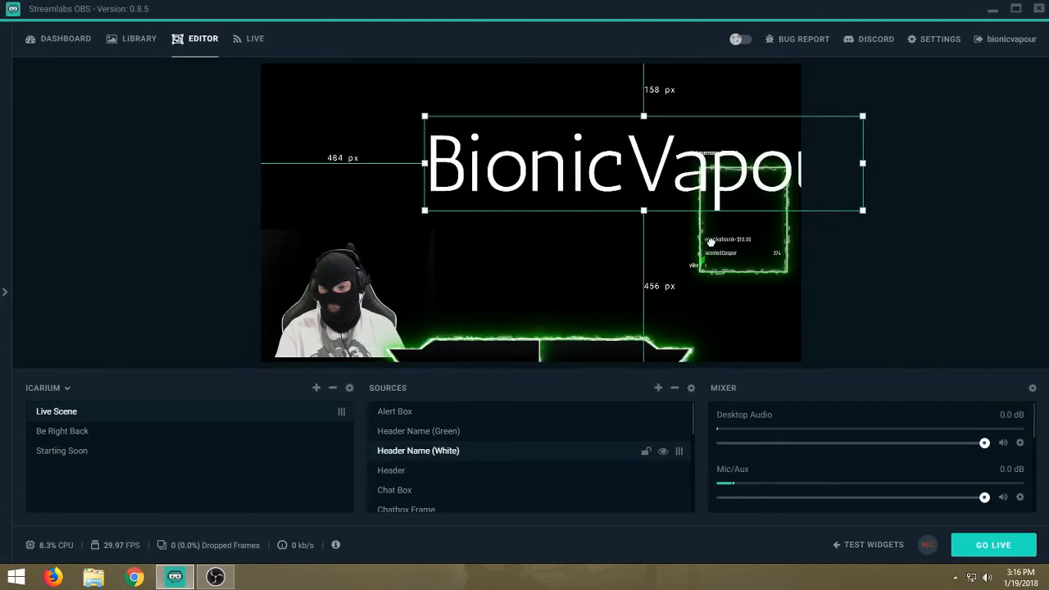
# Step: Shrink the Header Name (White) text and fit it inside the left compartment of the header frame at the bottom of the canvas
pyautogui.moveTo(848, 127); pyautogui.dragTo(459, 340)
pyautogui.click(533, 264)
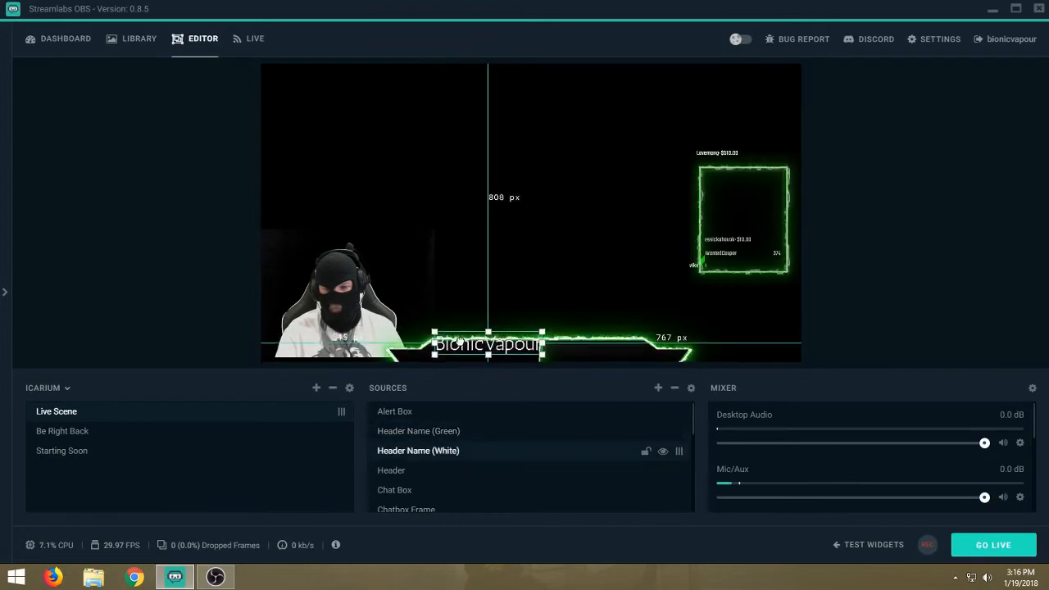
pyautogui.click(554, 278)
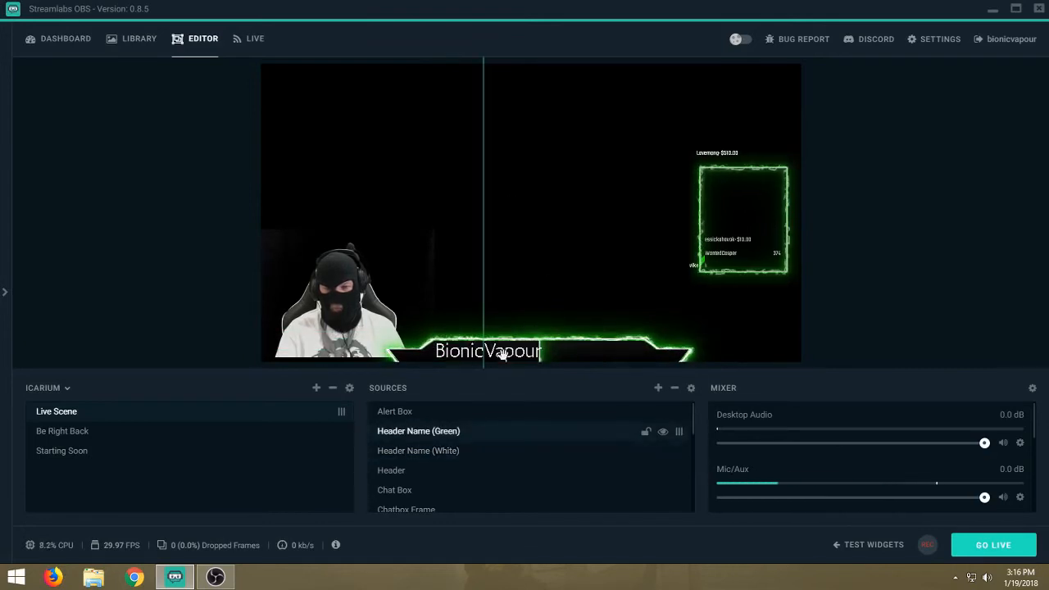
pyautogui.moveTo(437, 352); pyautogui.dragTo(443, 352)
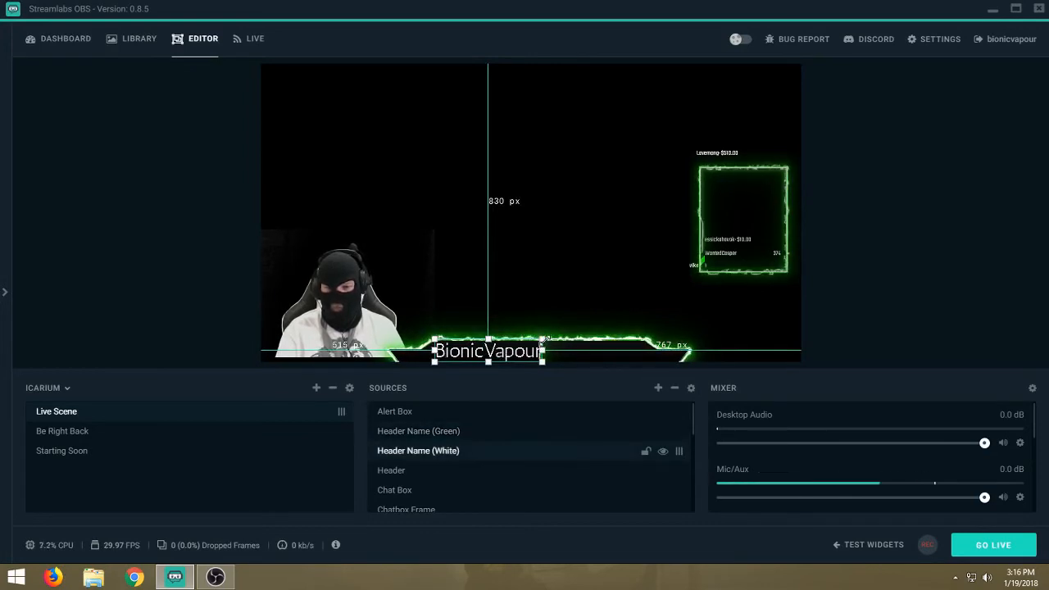
pyautogui.moveTo(543, 338); pyautogui.dragTo(533, 338)
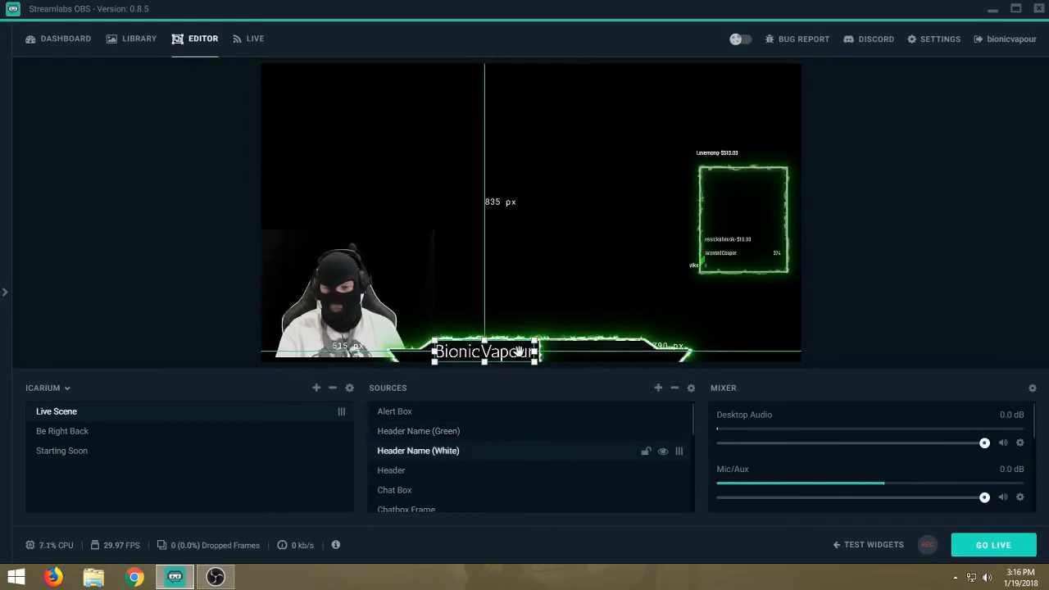
pyautogui.click(546, 290)
# Step: Hide the Header Name (Green) source in the Live Scene
pyautogui.click(464, 456)
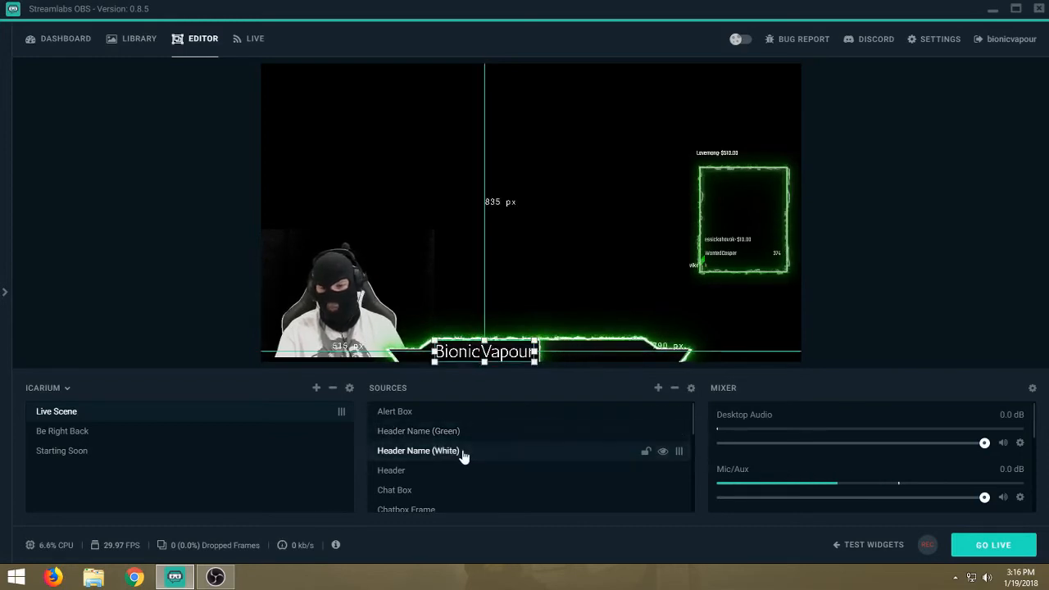
pyautogui.click(463, 432)
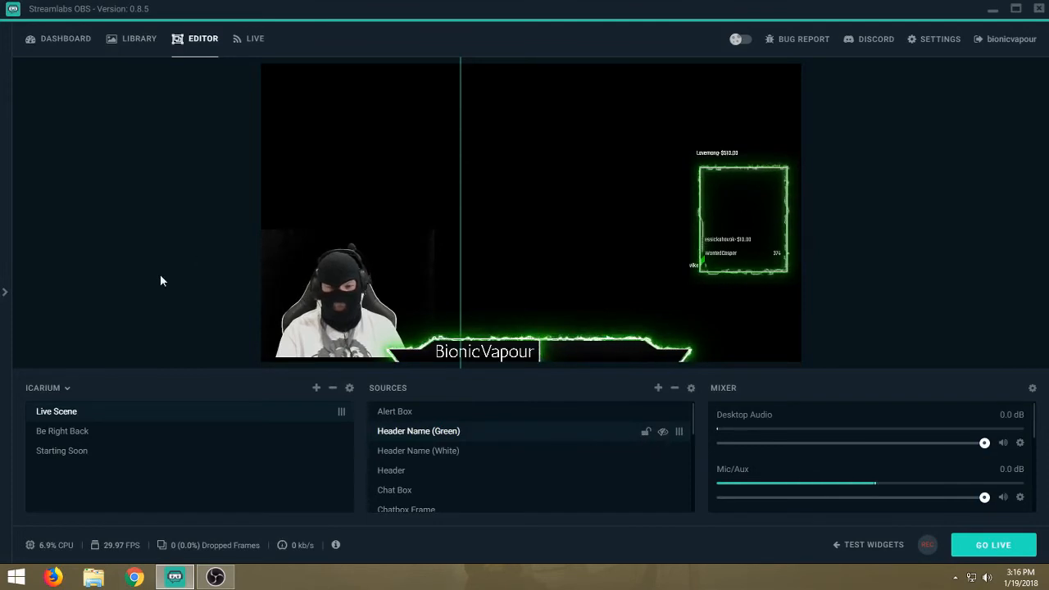
pyautogui.moveTo(461, 265); pyautogui.dragTo(588, 260)
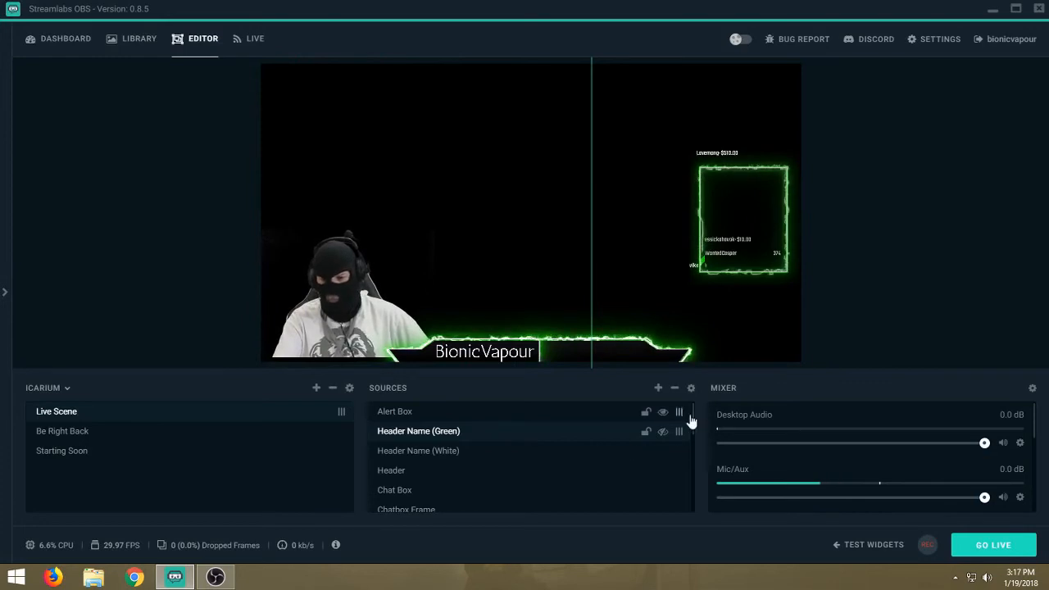
# Step: Switch to the Be Right Back scene and add a new Text (GDI+) source named Name Tag
pyautogui.moveTo(693, 417); pyautogui.dragTo(677, 499)
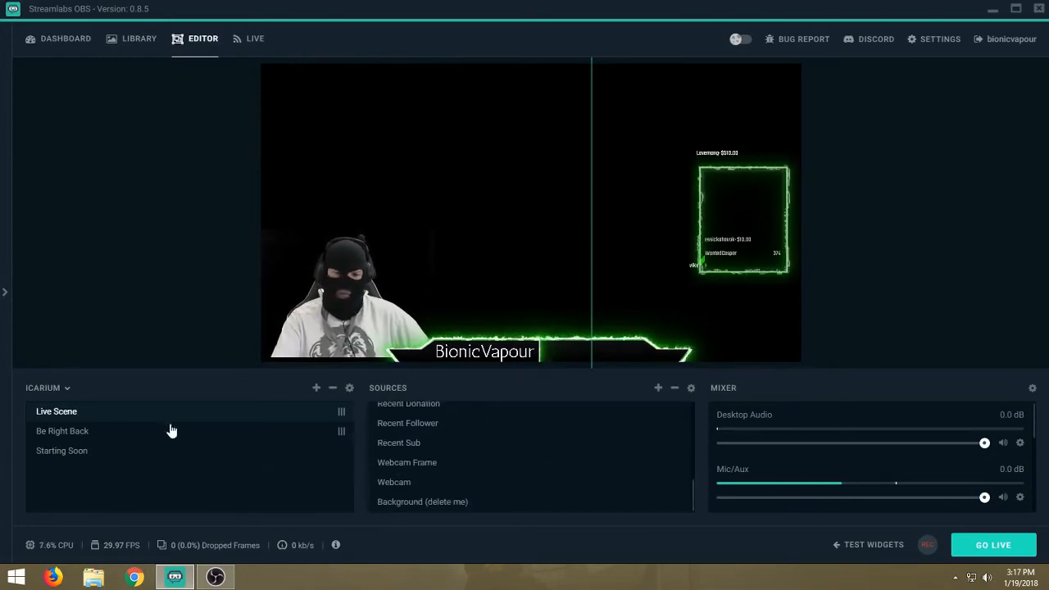
pyautogui.click(101, 432)
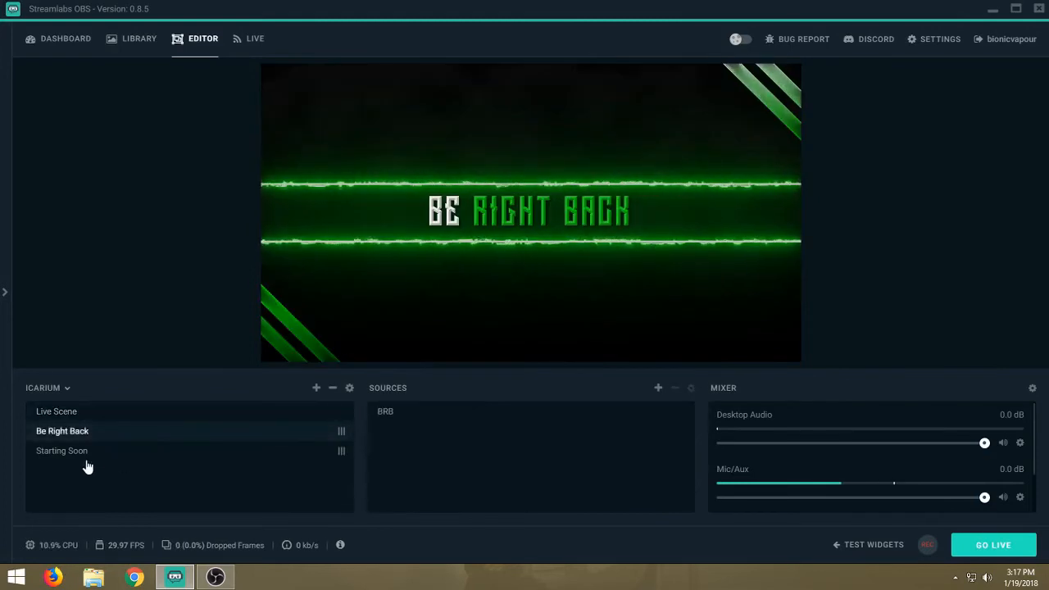
pyautogui.click(658, 388)
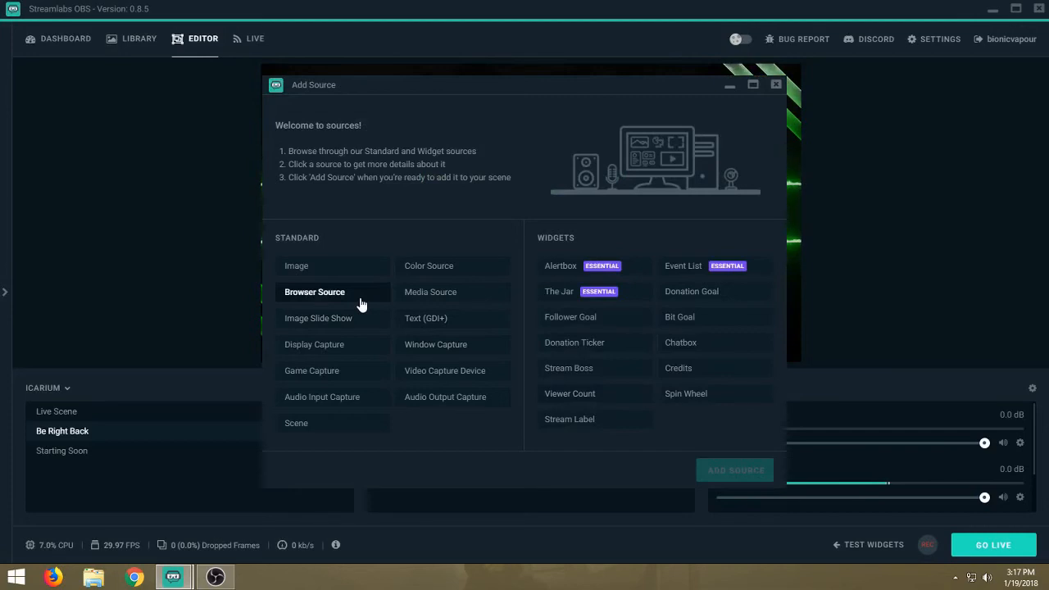
pyautogui.click(418, 323)
pyautogui.click(698, 473)
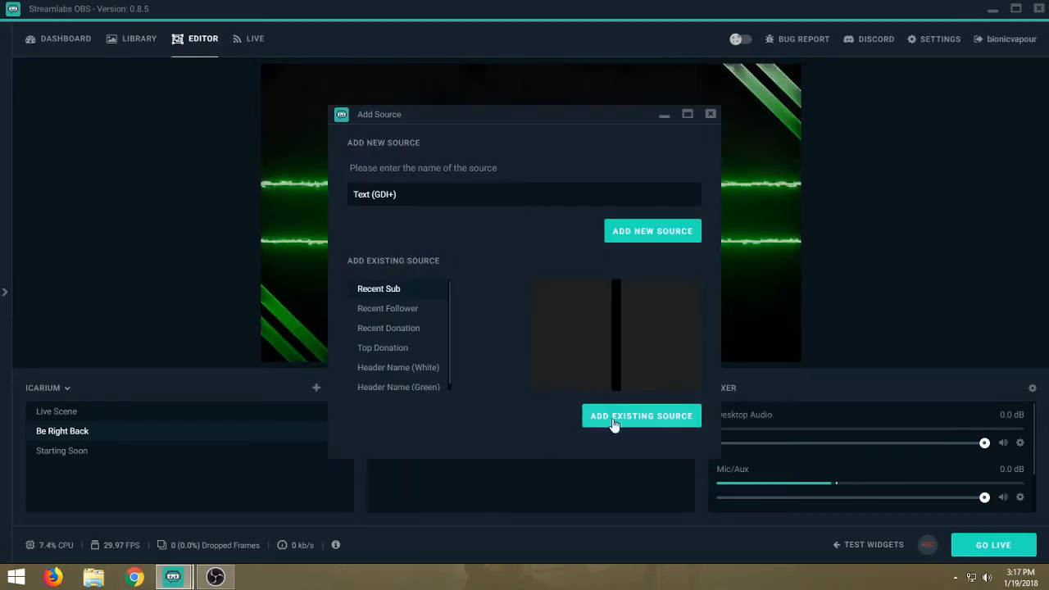
pyautogui.moveTo(399, 194); pyautogui.dragTo(334, 186)
pyautogui.write('Name Tag')
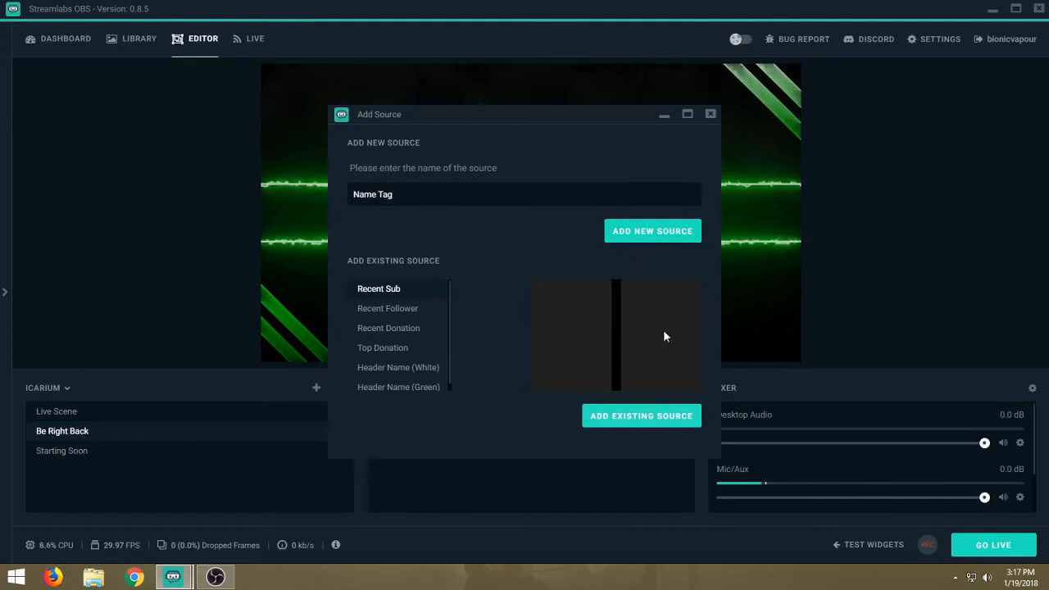
pyautogui.click(652, 233)
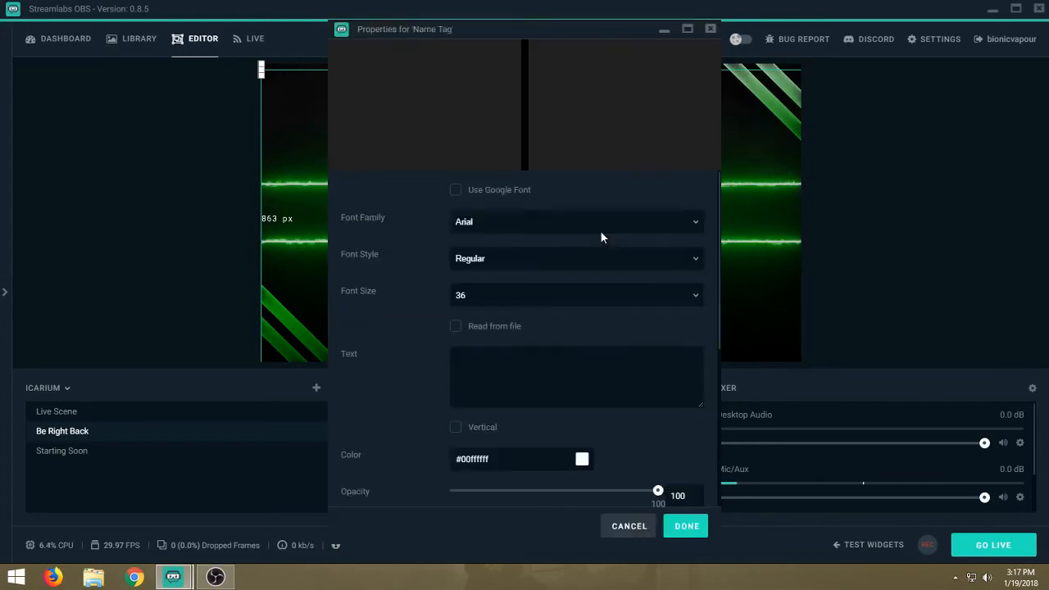
# Step: Try the AMGDT and 18thCentury font families on the Name Tag text and return it to Arial
pyautogui.click(695, 222)
pyautogui.click(690, 298)
pyautogui.click(692, 259)
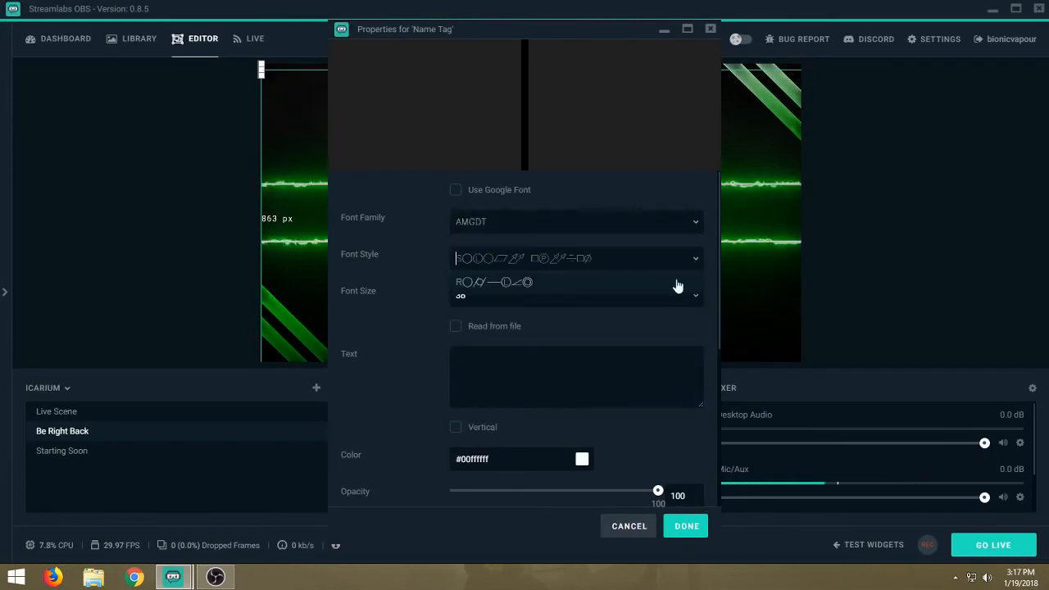
pyautogui.click(697, 254)
pyautogui.click(695, 226)
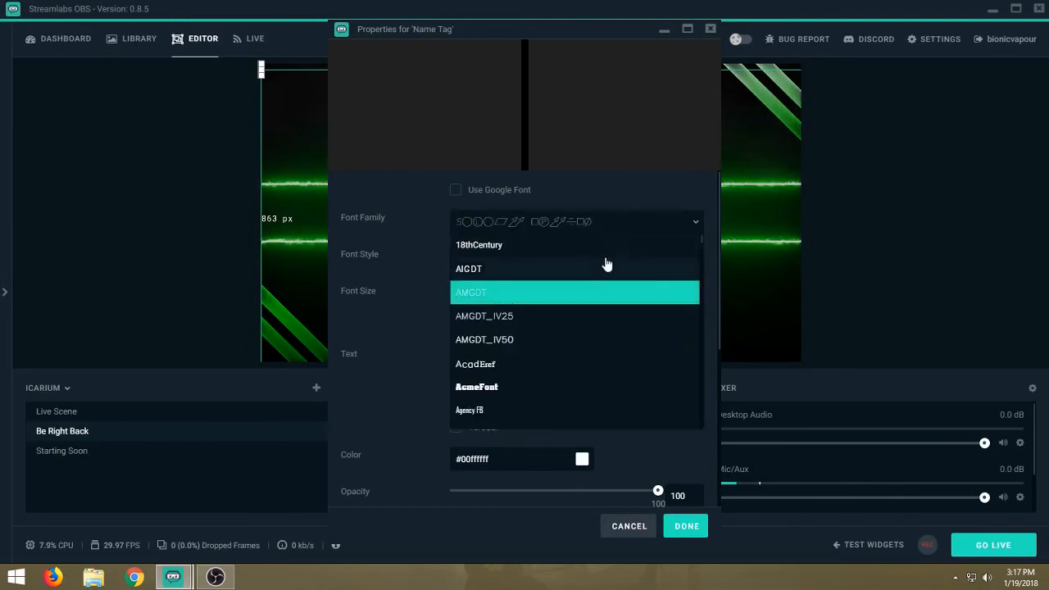
pyautogui.click(508, 245)
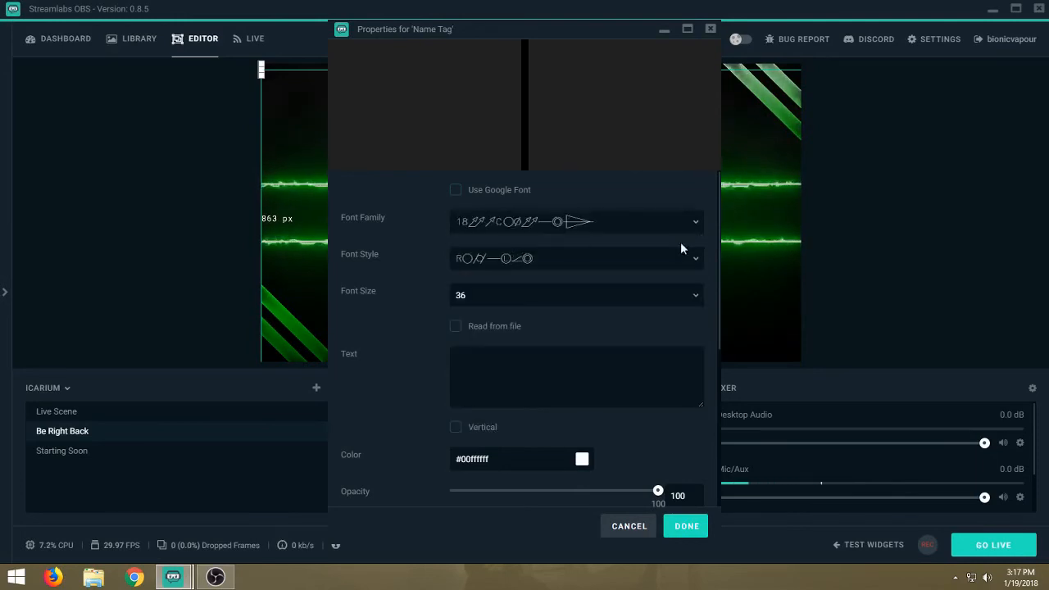
pyautogui.click(695, 221)
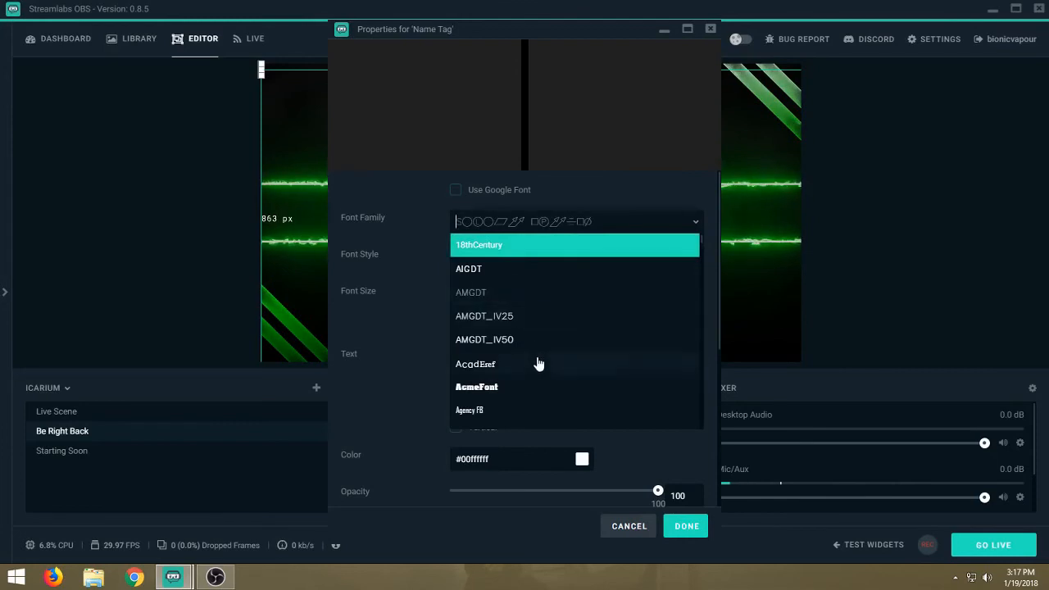
pyautogui.scroll(-5, 536, 360)
pyautogui.scroll(-3, 537, 362)
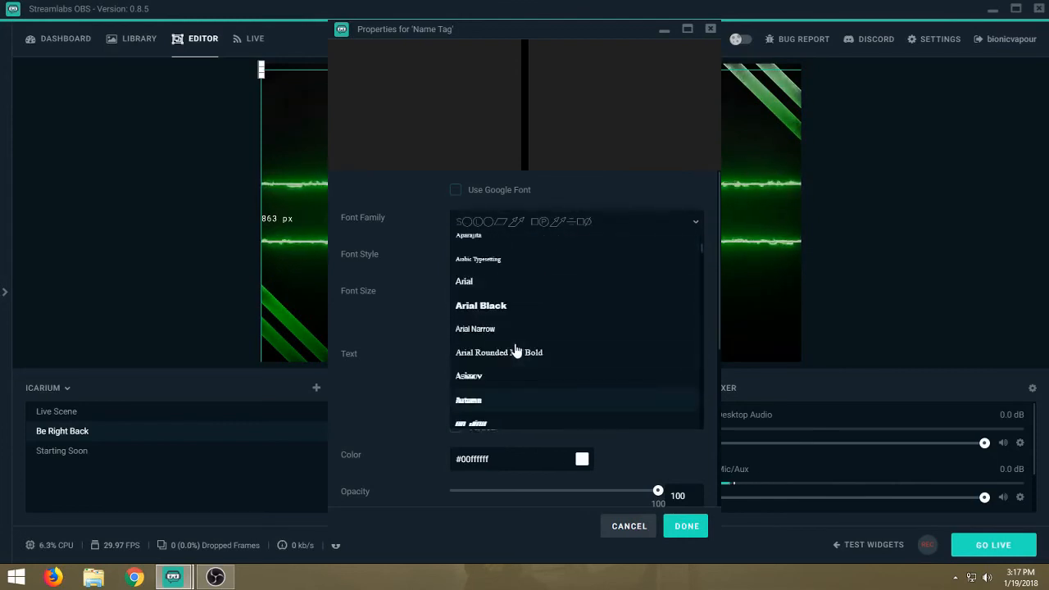
pyautogui.click(464, 281)
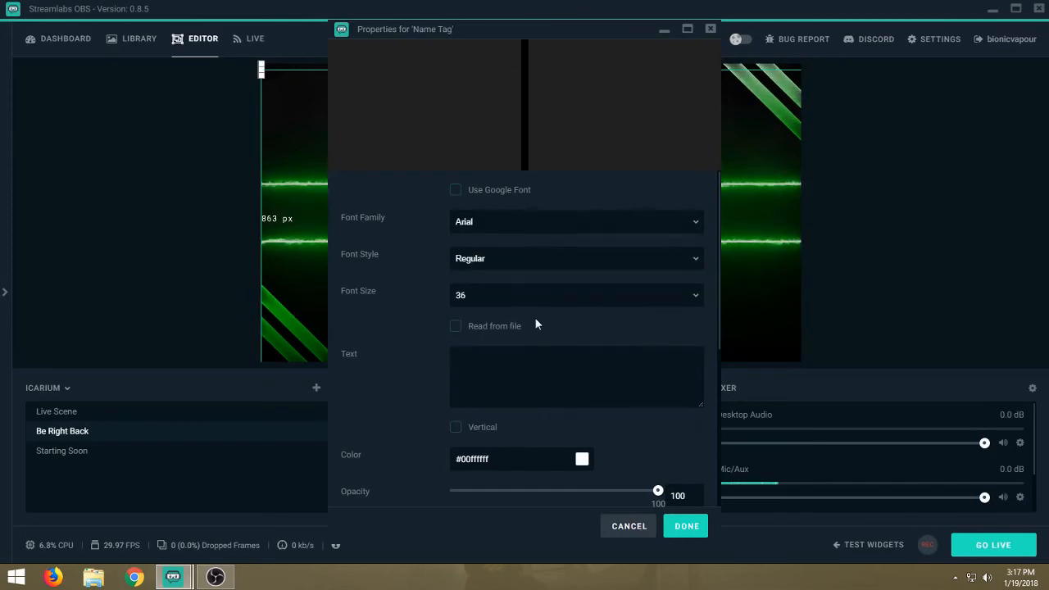
# Step: Set the font size of the Name Tag text to 288 and apply the change
pyautogui.click(696, 295)
pyautogui.moveTo(700, 380); pyautogui.dragTo(545, 482)
pyautogui.scroll(-5, 633, 433)
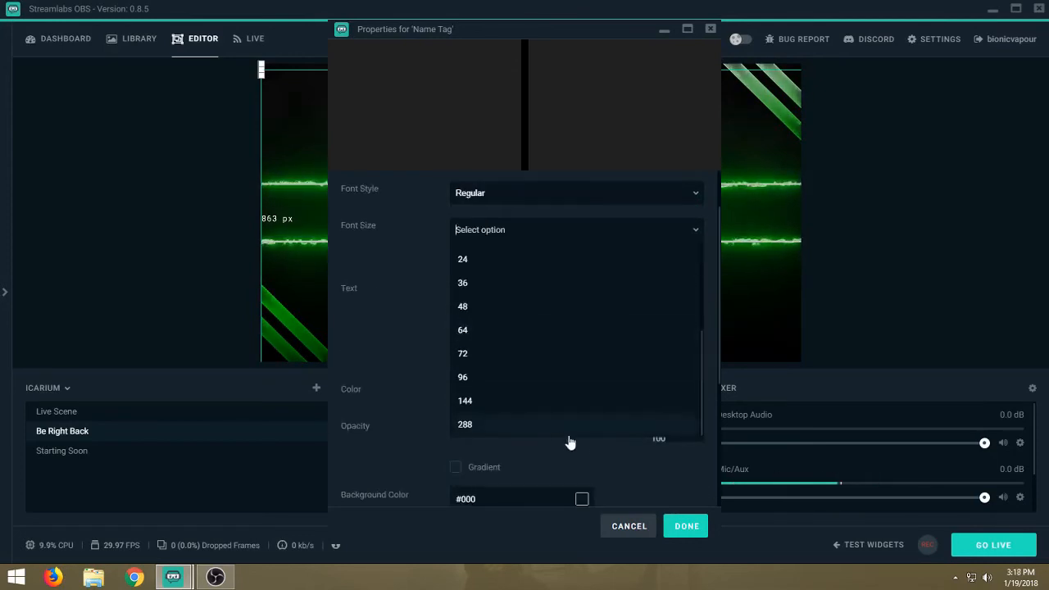
pyautogui.click(529, 428)
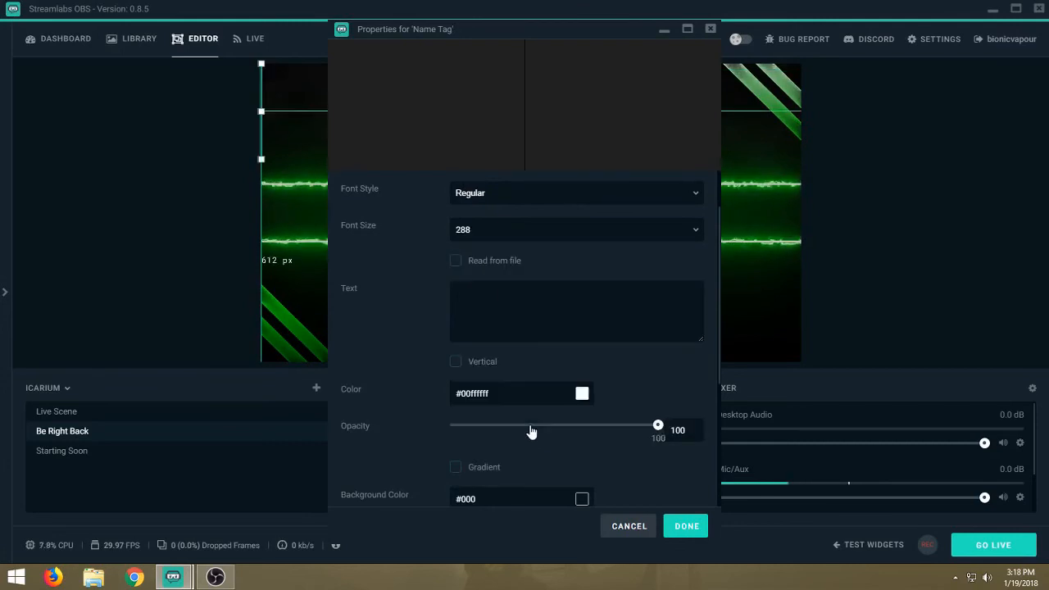
pyautogui.click(688, 527)
# Step: Enter Bionicvapour as the Name Tag text, then shrink it and place it above the BE RIGHT BACK heading
pyautogui.rightClick(445, 412)
pyautogui.click(459, 407)
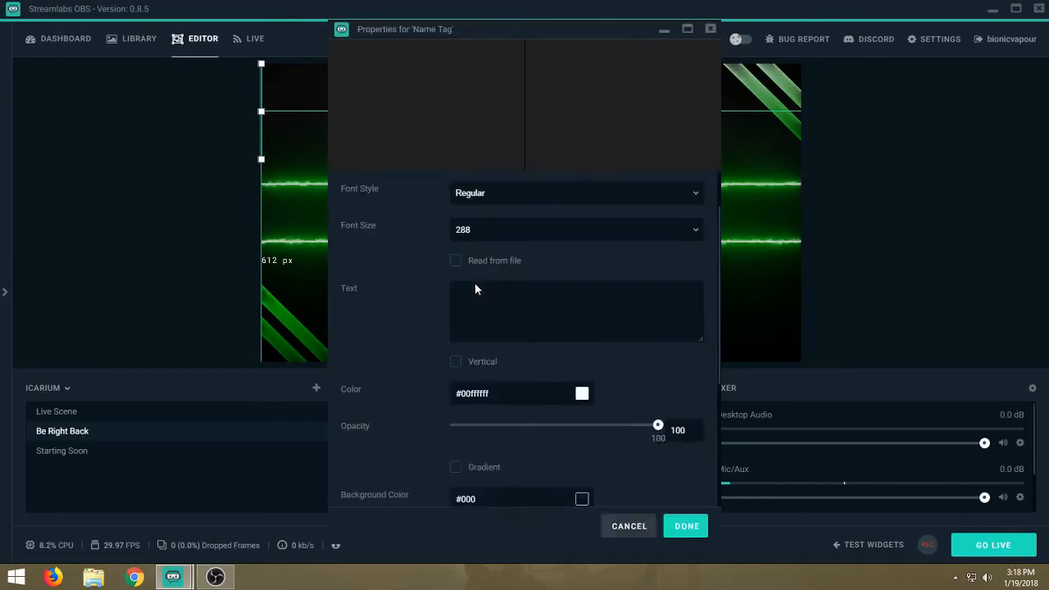
pyautogui.write('Bi')
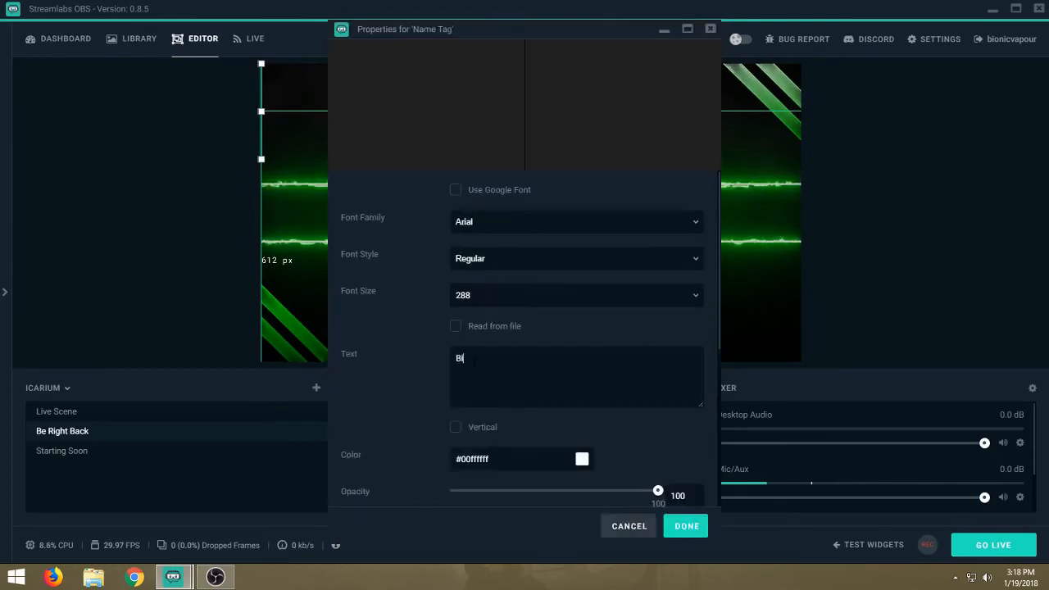
pyautogui.write('oniccvapour')
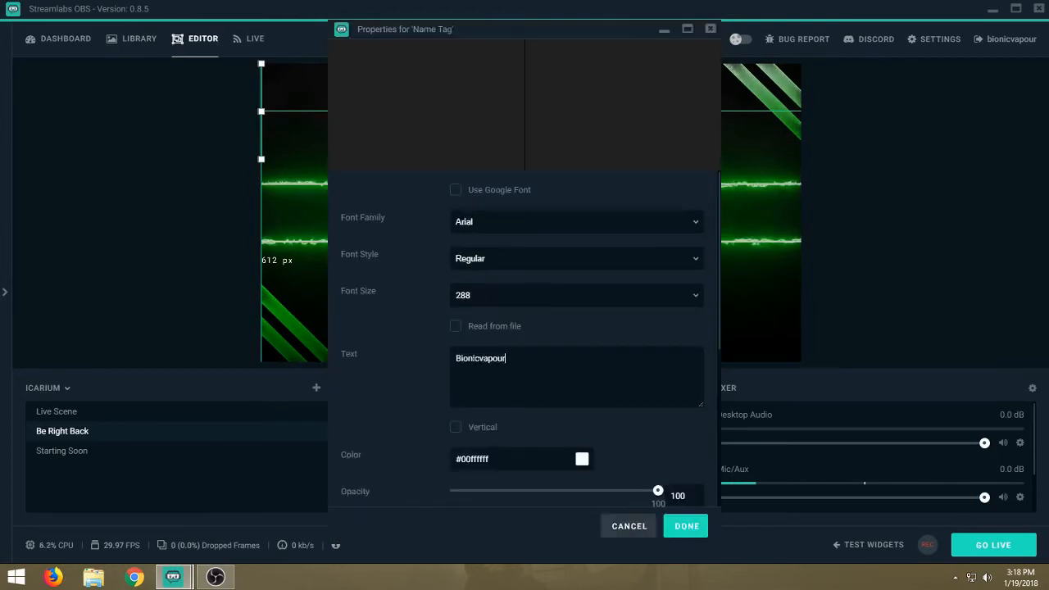
pyautogui.click(683, 526)
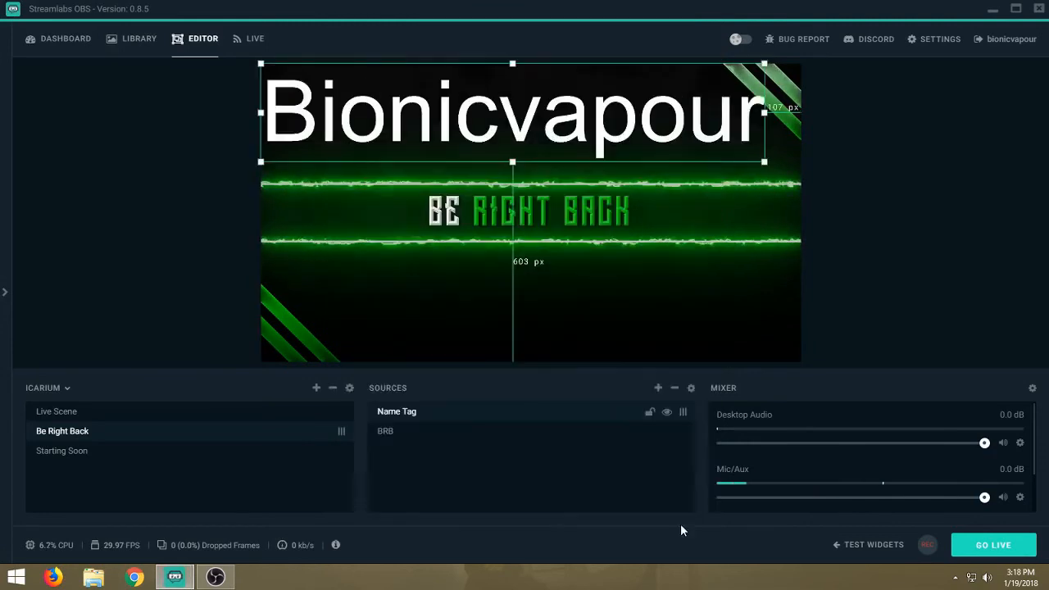
pyautogui.moveTo(763, 163); pyautogui.dragTo(569, 119)
pyautogui.moveTo(507, 107); pyautogui.dragTo(609, 148)
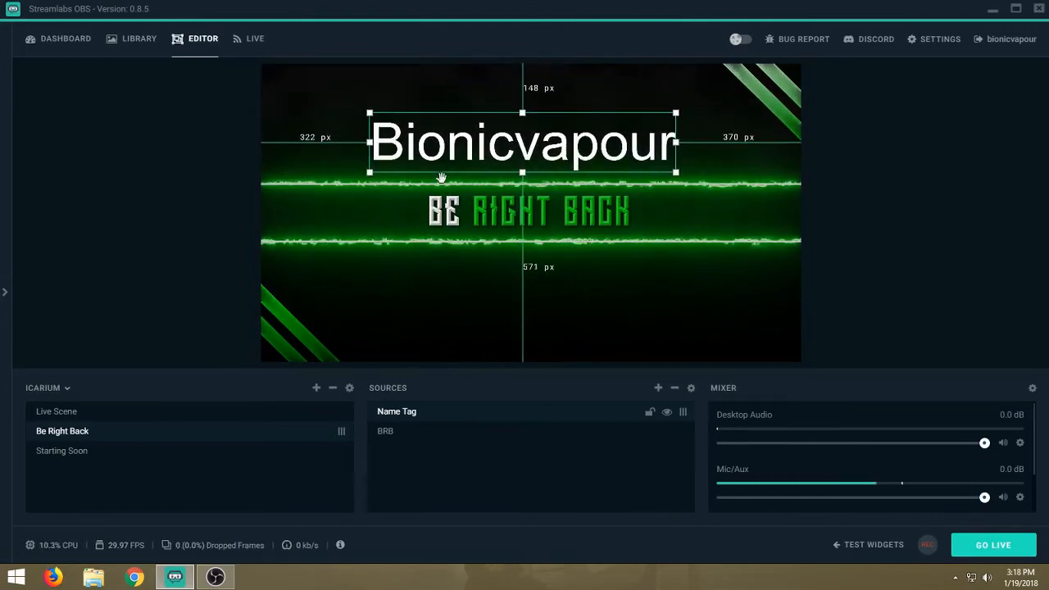
# Step: Enable an outline on the Name Tag text and set the outline size to 12
pyautogui.rightClick(573, 149)
pyautogui.click(624, 335)
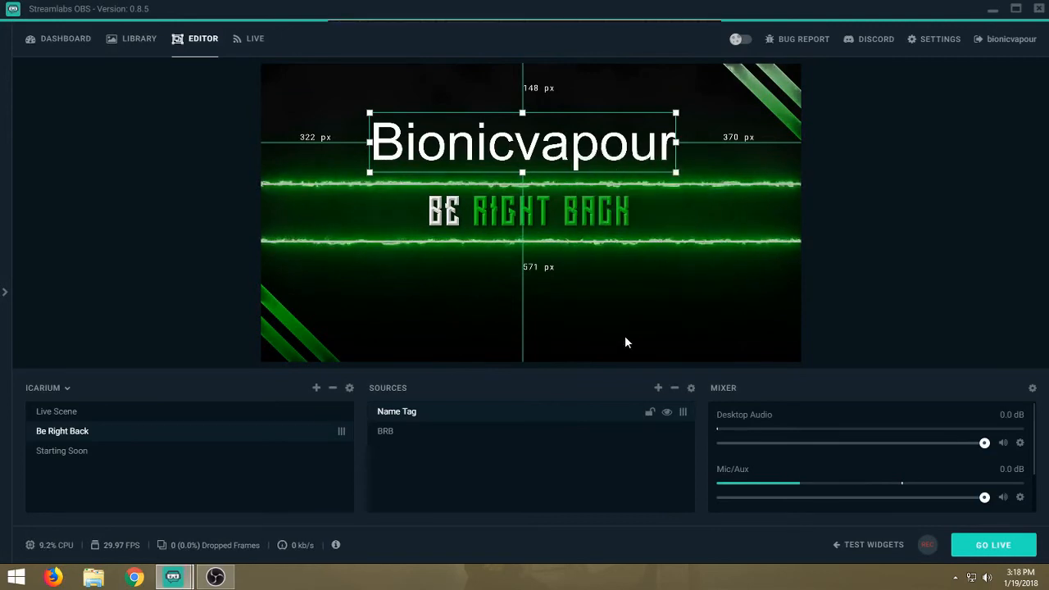
pyautogui.scroll(-5, 618, 426)
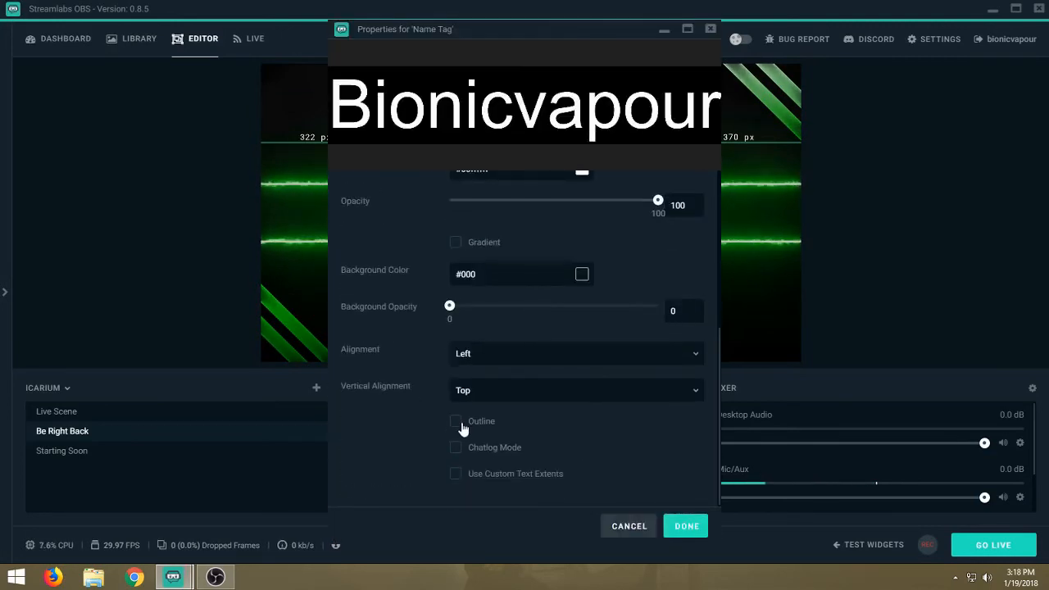
pyautogui.click(455, 422)
pyautogui.scroll(-1, 535, 440)
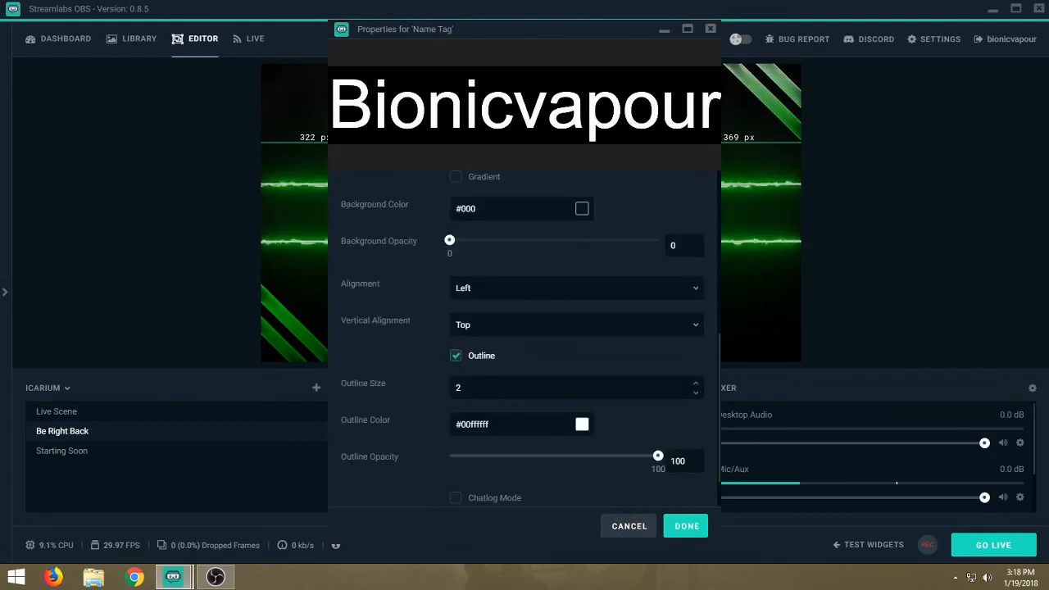
pyautogui.write('4')
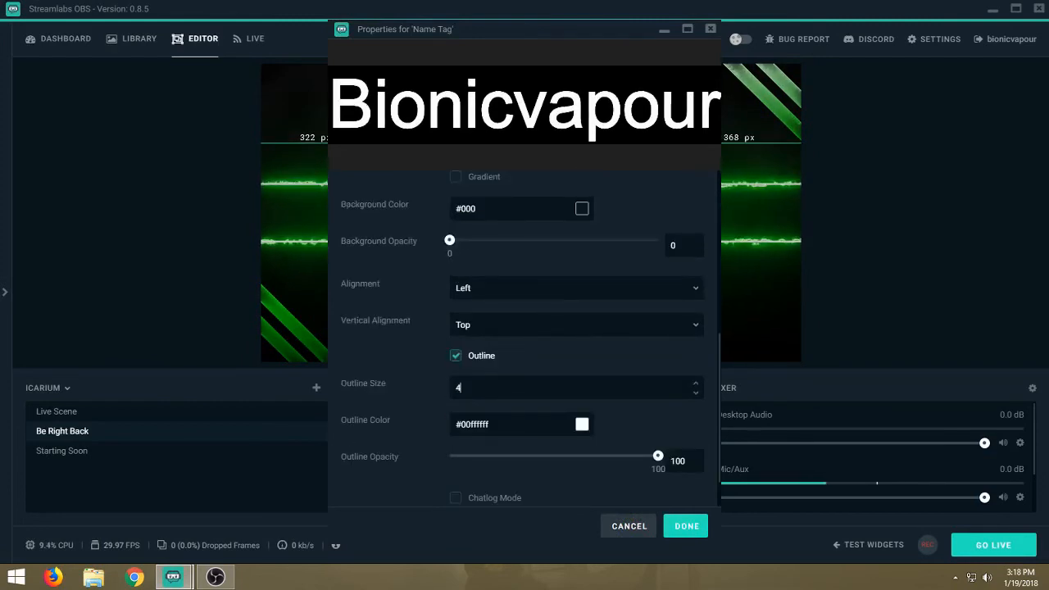
pyautogui.press('BackSpace')
pyautogui.write('1')
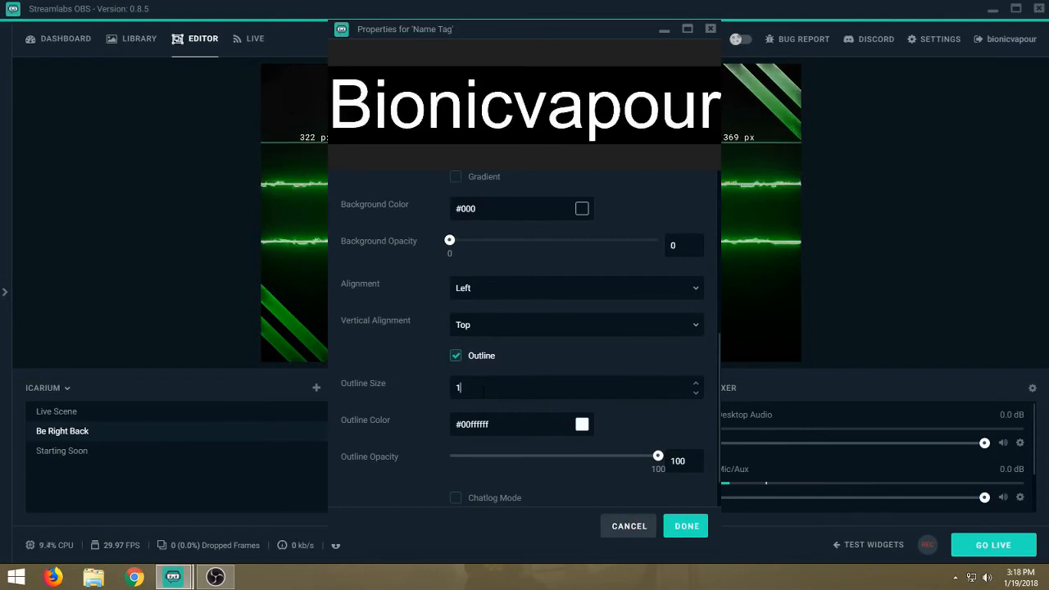
pyautogui.write('66')
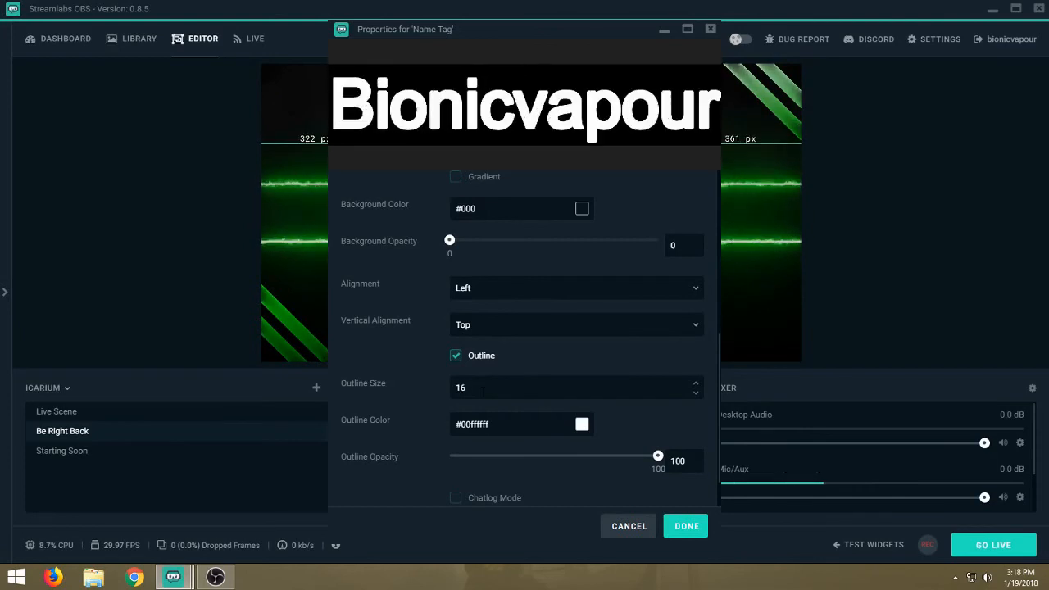
pyautogui.press('BackSpace')
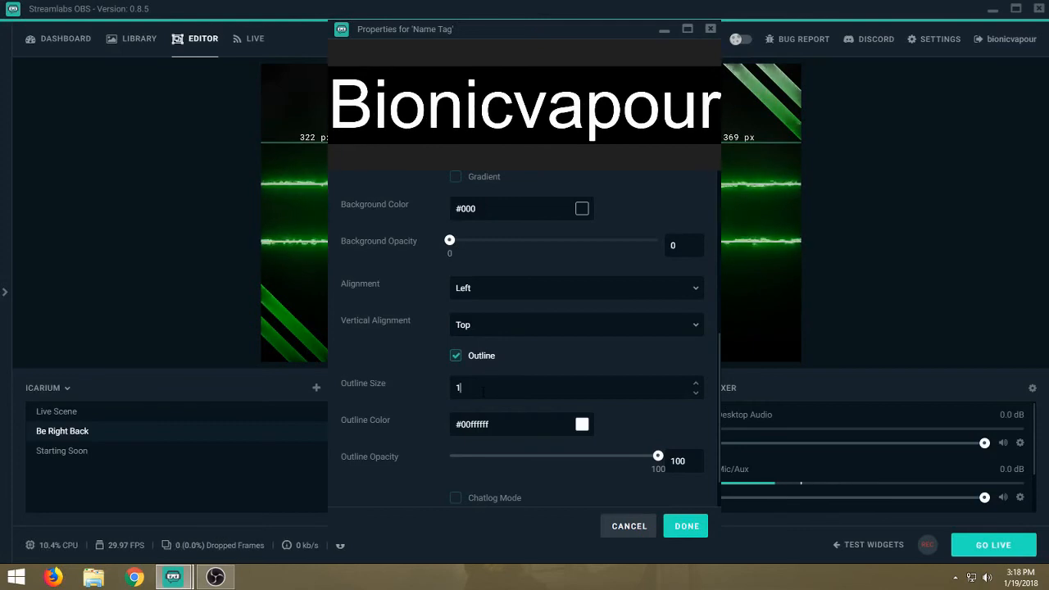
pyautogui.write('2')
# Step: Set the Name Tag outline color to bright green #ff87fc08 and apply the change
pyautogui.click(582, 425)
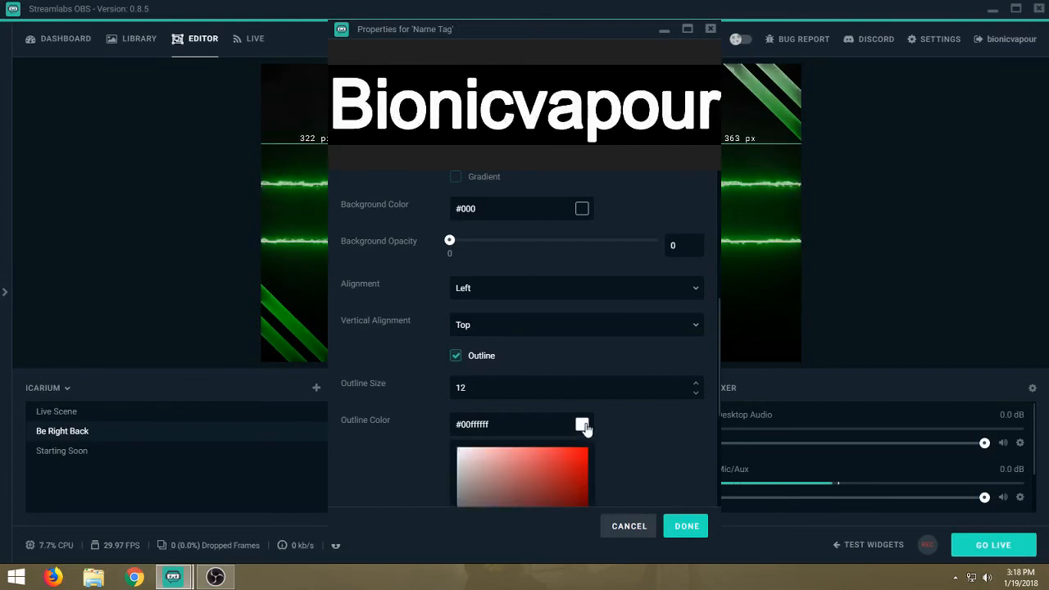
pyautogui.scroll(-3, 578, 461)
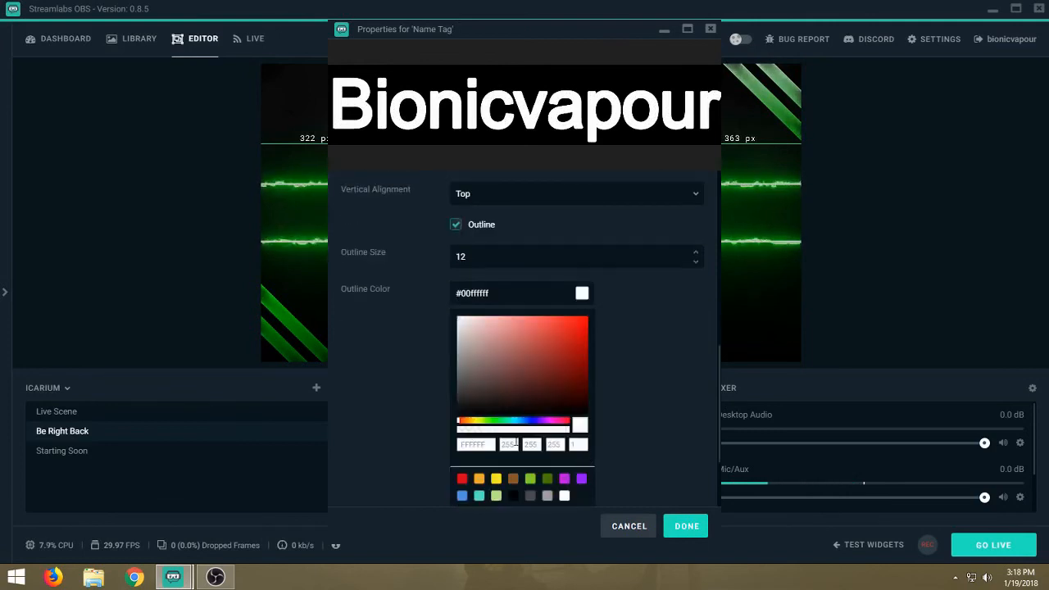
pyautogui.moveTo(495, 425); pyautogui.dragTo(569, 423)
pyautogui.moveTo(495, 427); pyautogui.dragTo(583, 326)
pyautogui.click(492, 427)
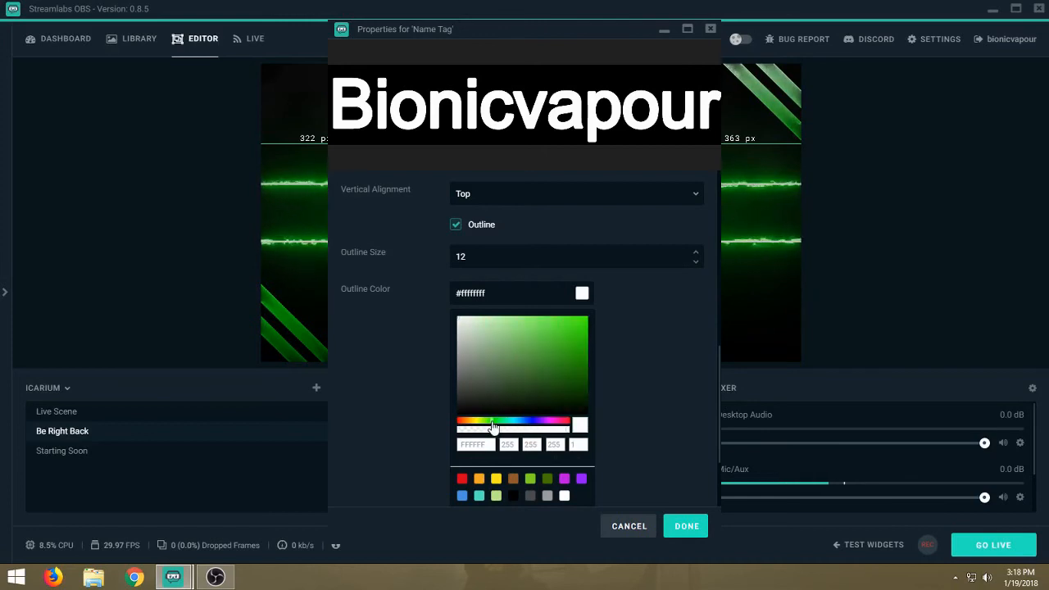
pyautogui.click(496, 427)
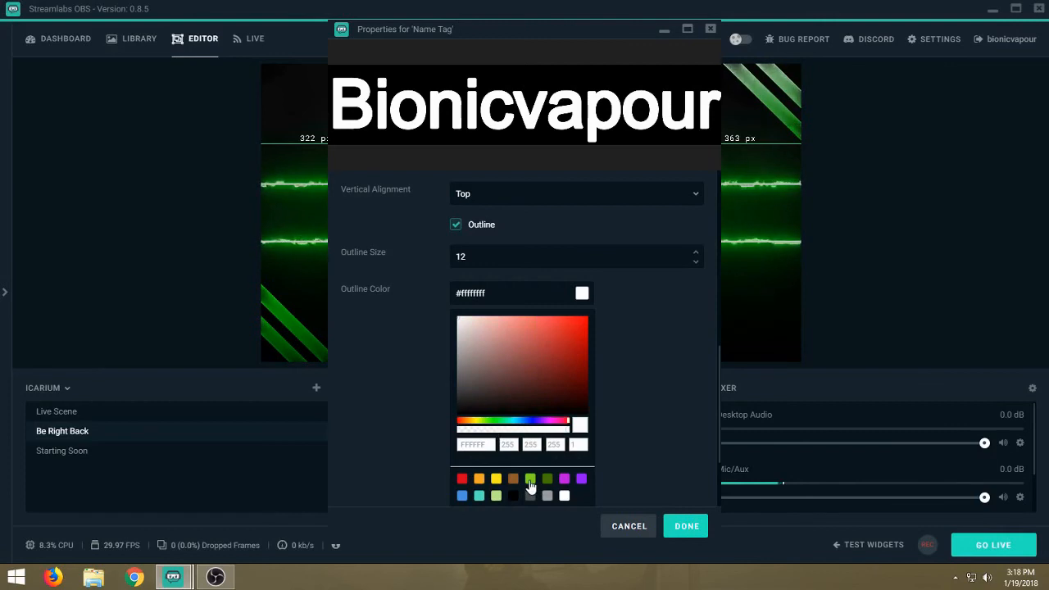
pyautogui.click(490, 421)
pyautogui.click(491, 422)
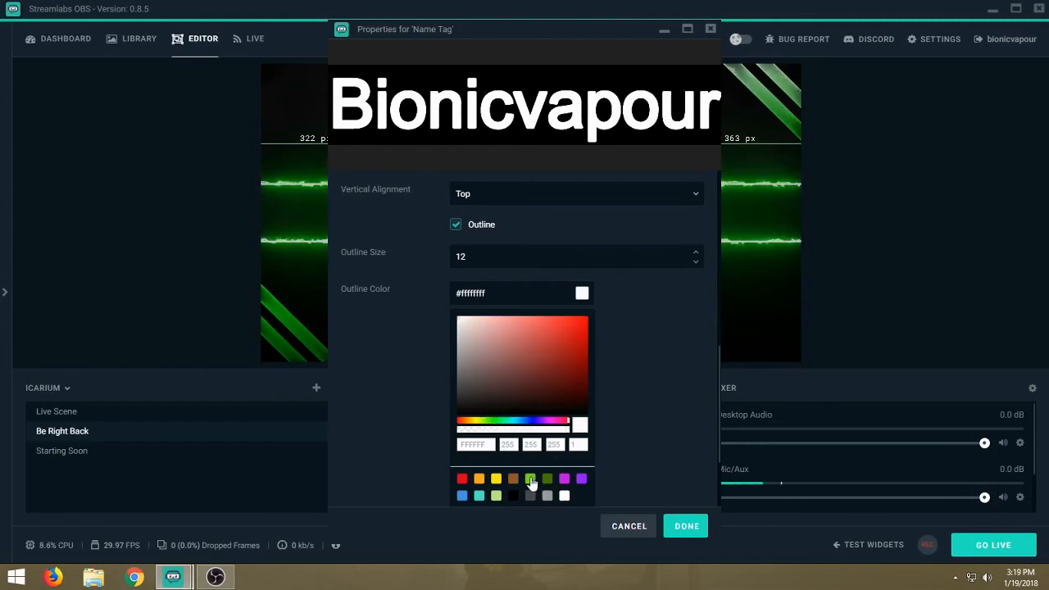
pyautogui.click(530, 480)
pyautogui.moveTo(571, 341); pyautogui.dragTo(586, 327)
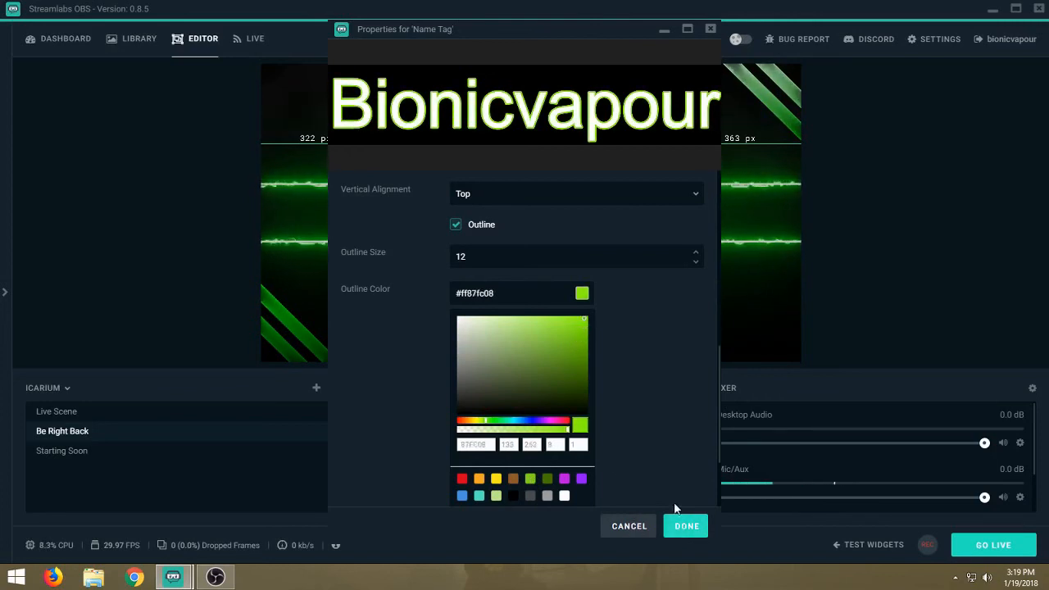
pyautogui.scroll(-3, 613, 460)
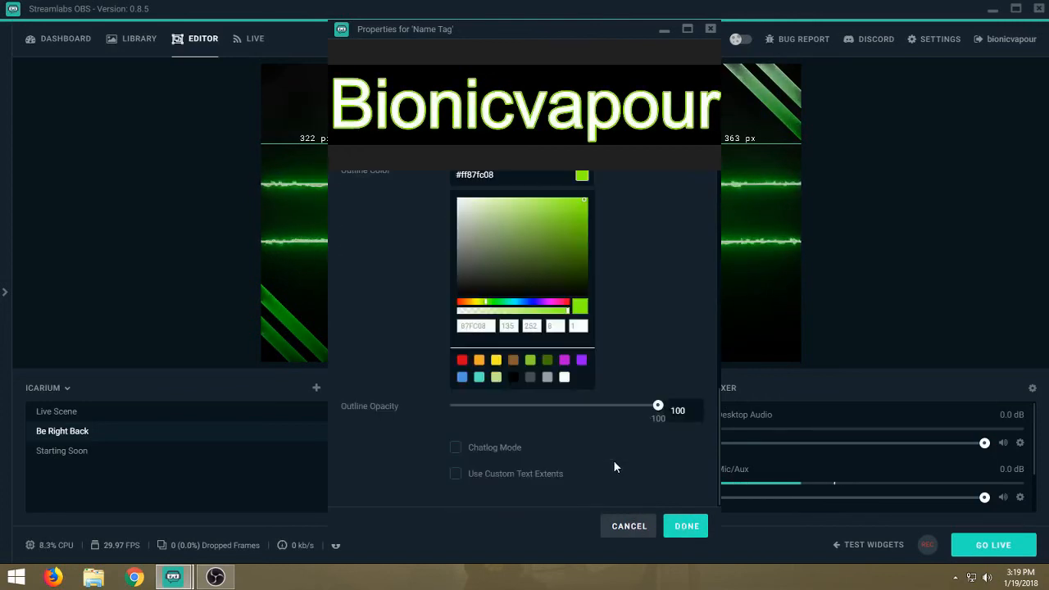
pyautogui.click(677, 526)
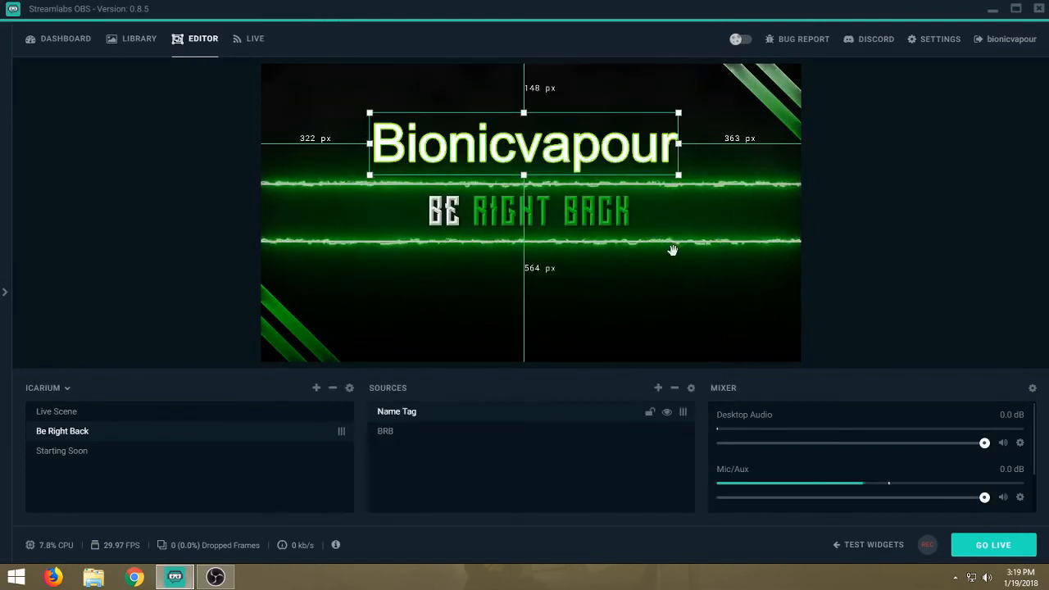
# Step: Raise the Name Tag text slightly and set its text color to near-black #ff020202
pyautogui.moveTo(587, 157); pyautogui.dragTo(591, 148)
pyautogui.rightClick(588, 151)
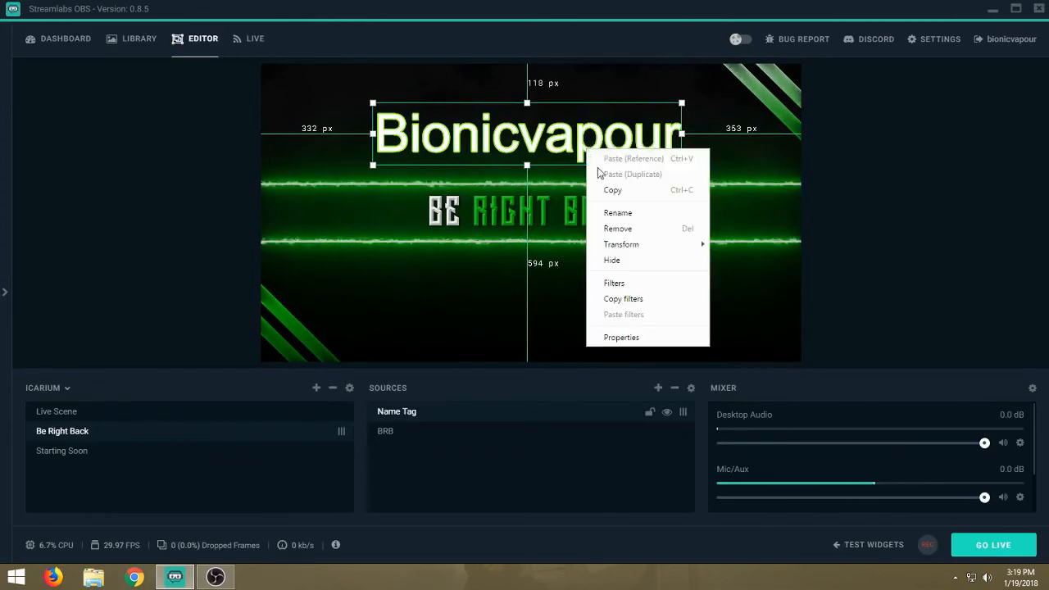
pyautogui.click(634, 335)
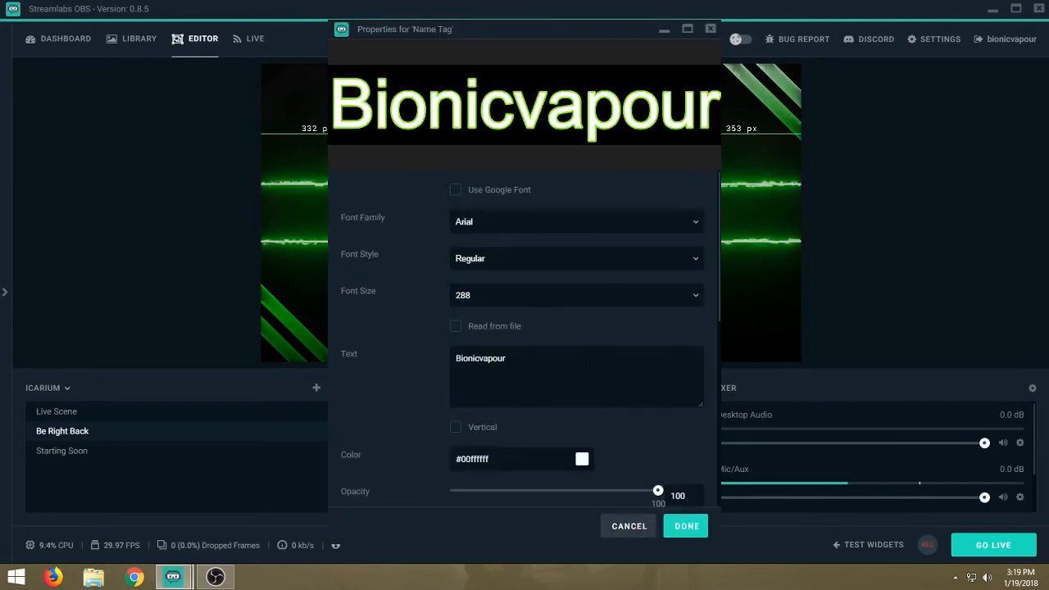
pyautogui.click(581, 462)
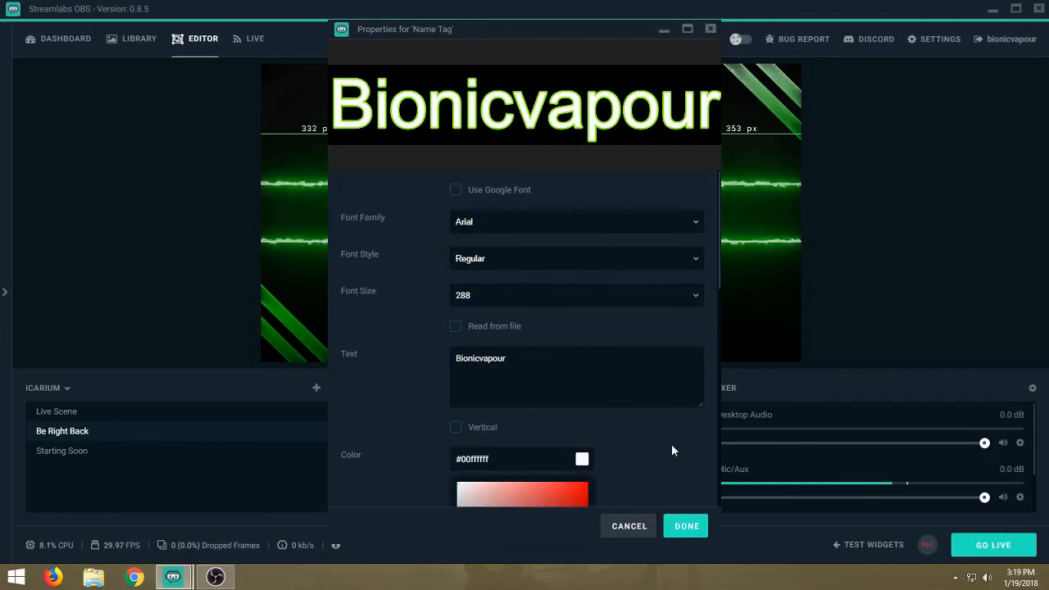
pyautogui.scroll(-3, 669, 443)
pyautogui.click(458, 378)
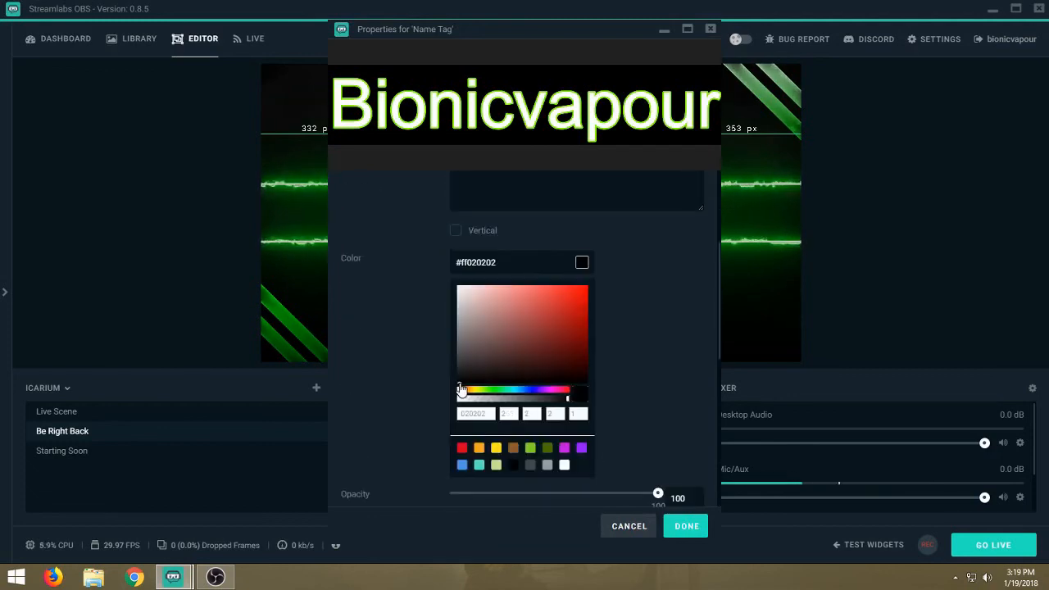
pyautogui.click(689, 528)
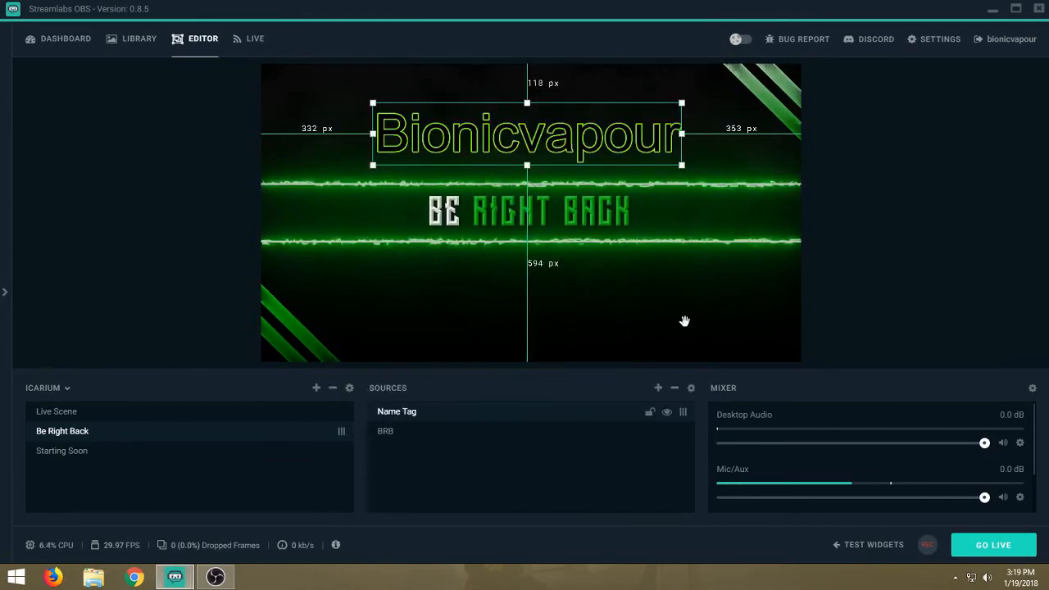
# Step: Enlarge the Name Tag text and reposition it above the BE RIGHT BACK heading
pyautogui.moveTo(681, 165); pyautogui.dragTo(568, 122)
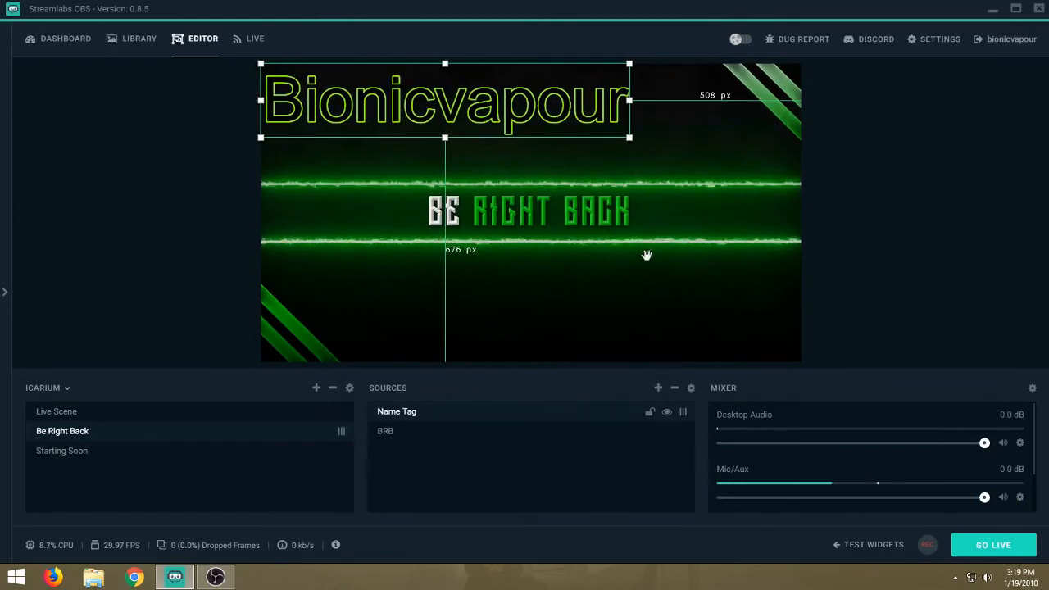
pyautogui.moveTo(573, 137); pyautogui.dragTo(607, 149)
pyautogui.click(681, 314)
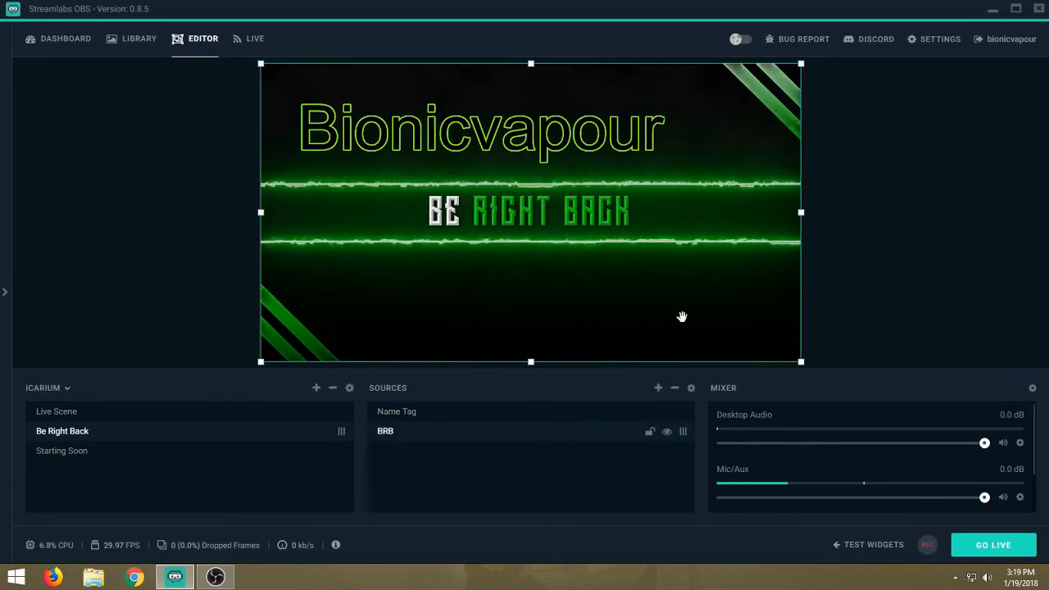
# Step: Switch to the Starting Soon scene and add the existing Name Tag Text (GDI+) source to it
pyautogui.click(63, 453)
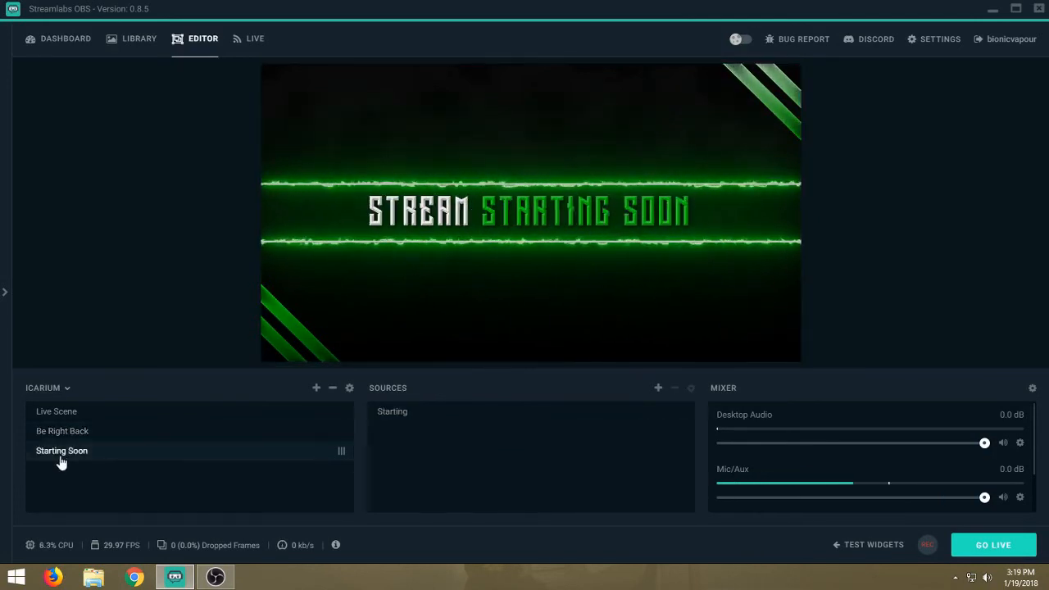
pyautogui.click(658, 388)
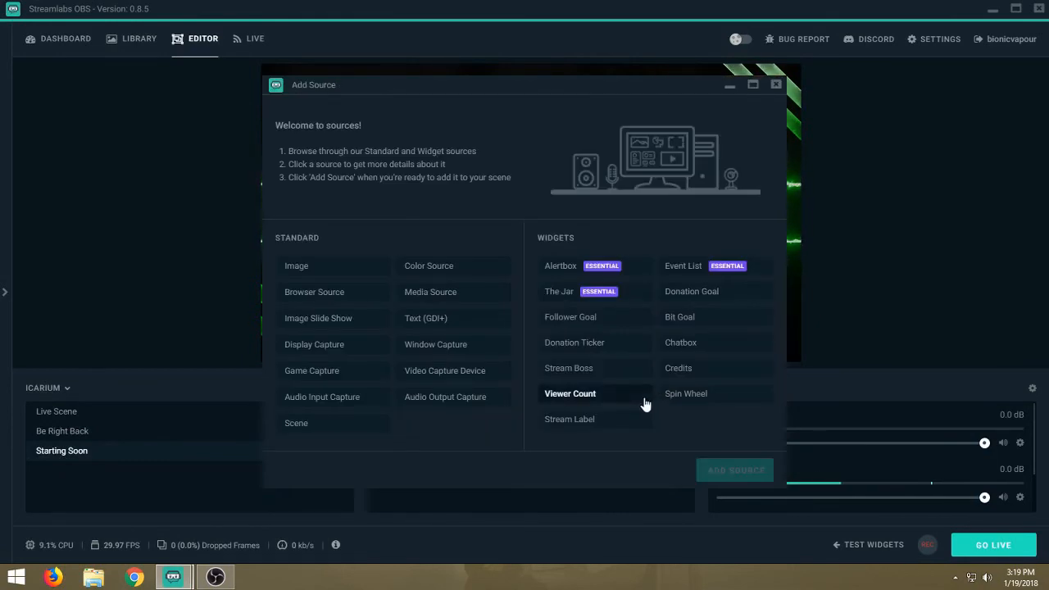
pyautogui.click(447, 329)
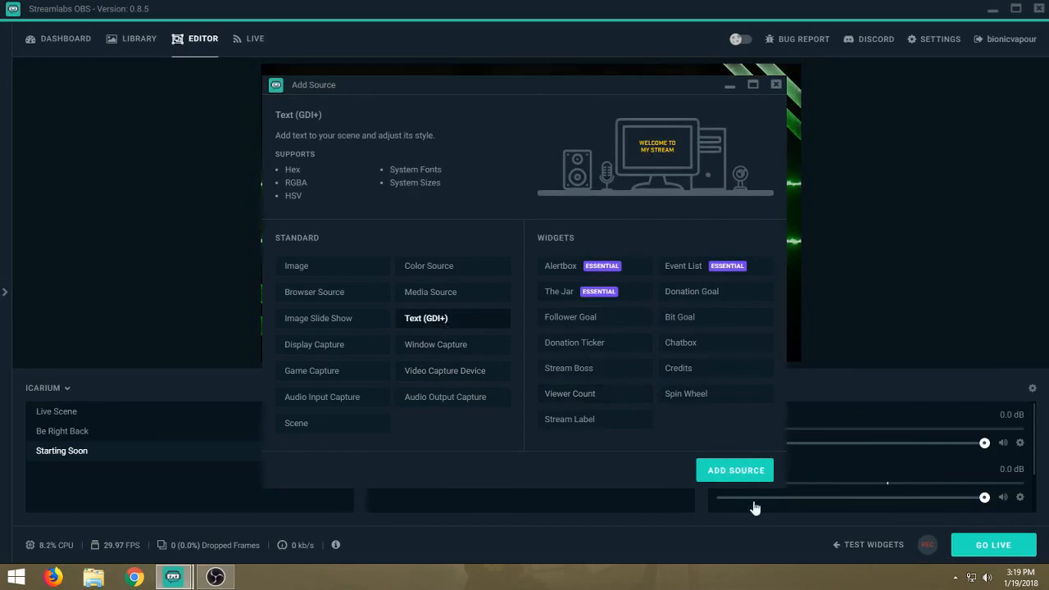
pyautogui.click(736, 470)
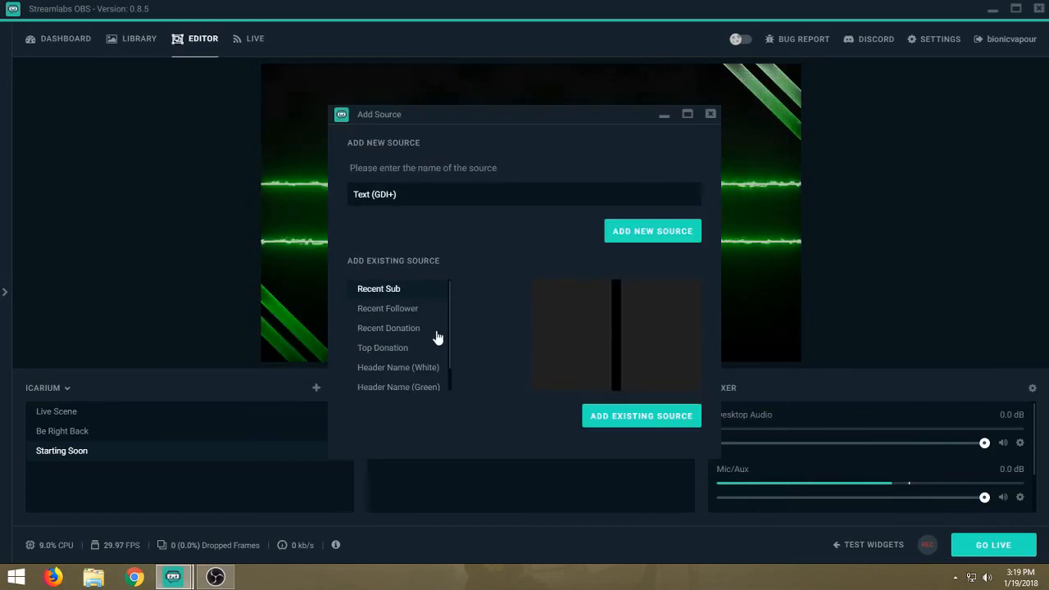
pyautogui.scroll(-1, 447, 361)
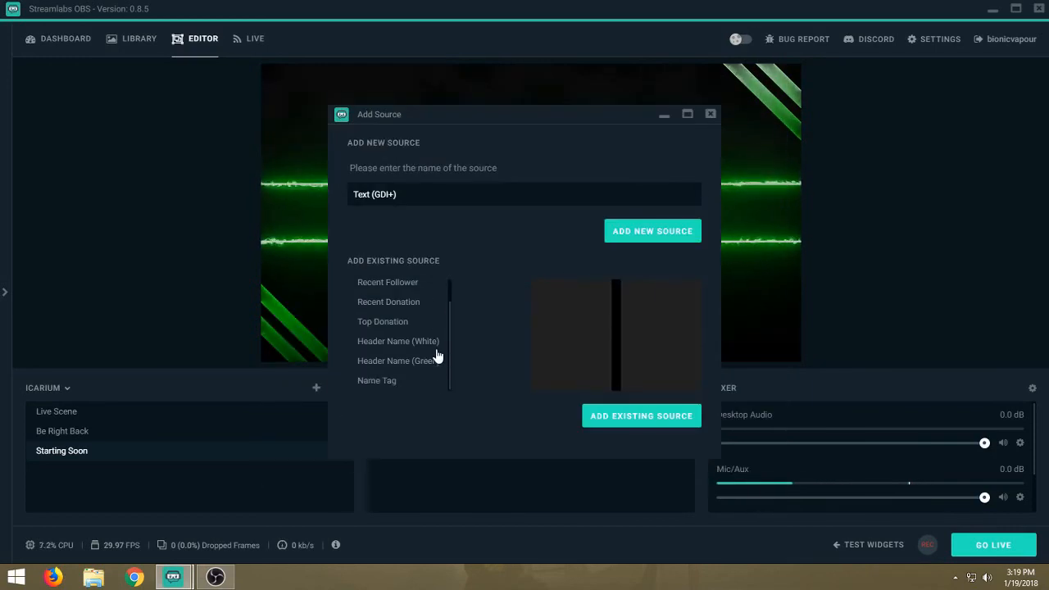
pyautogui.click(385, 380)
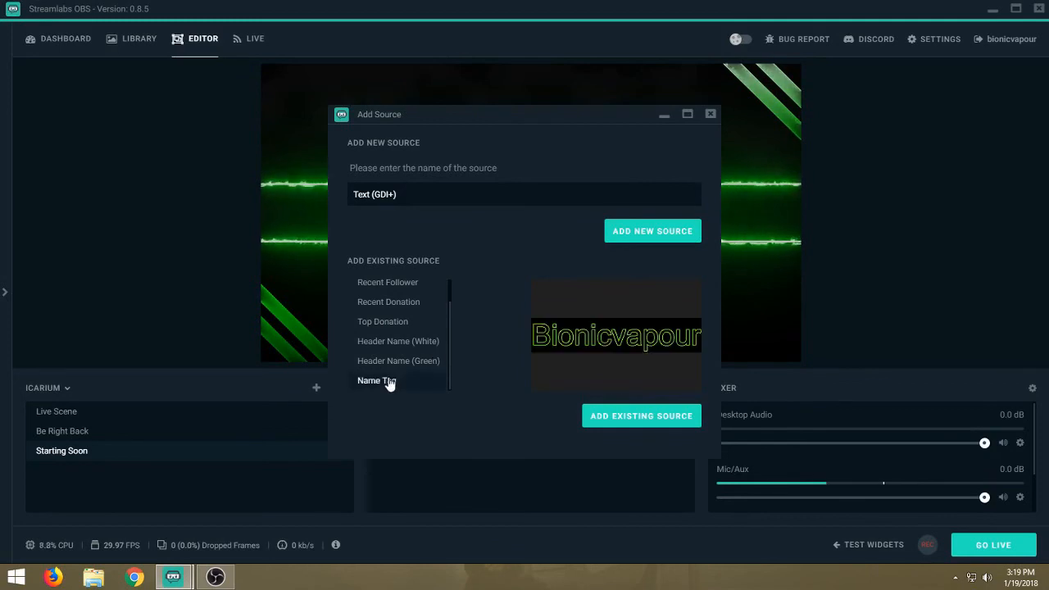
pyautogui.click(635, 417)
# Step: Shrink the Name Tag text and place it above the STREAM STARTING SOON heading
pyautogui.moveTo(768, 165); pyautogui.dragTo(634, 145)
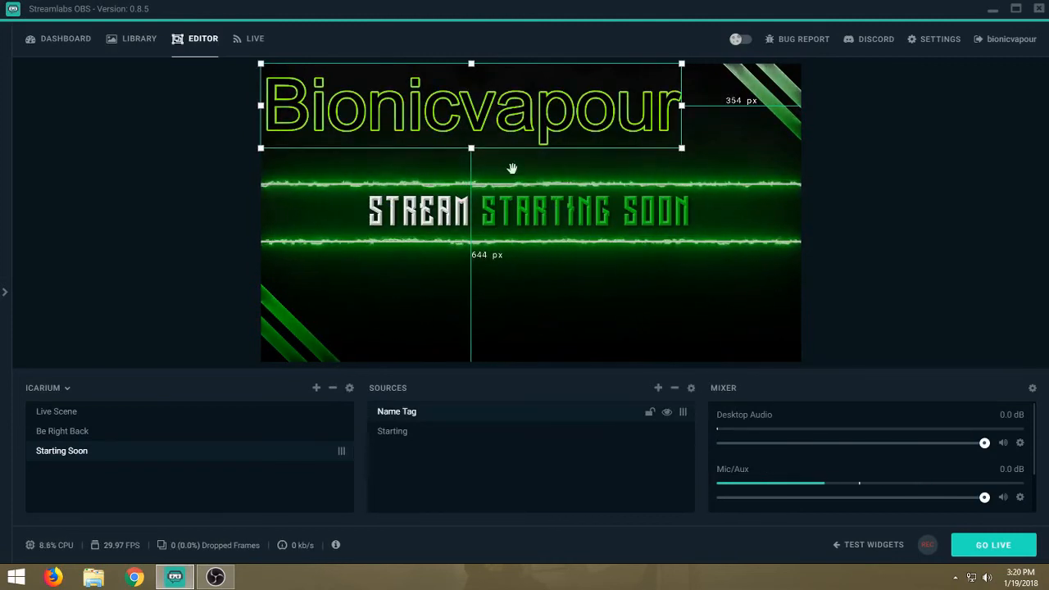
pyautogui.moveTo(521, 124); pyautogui.dragTo(537, 148)
pyautogui.click(637, 345)
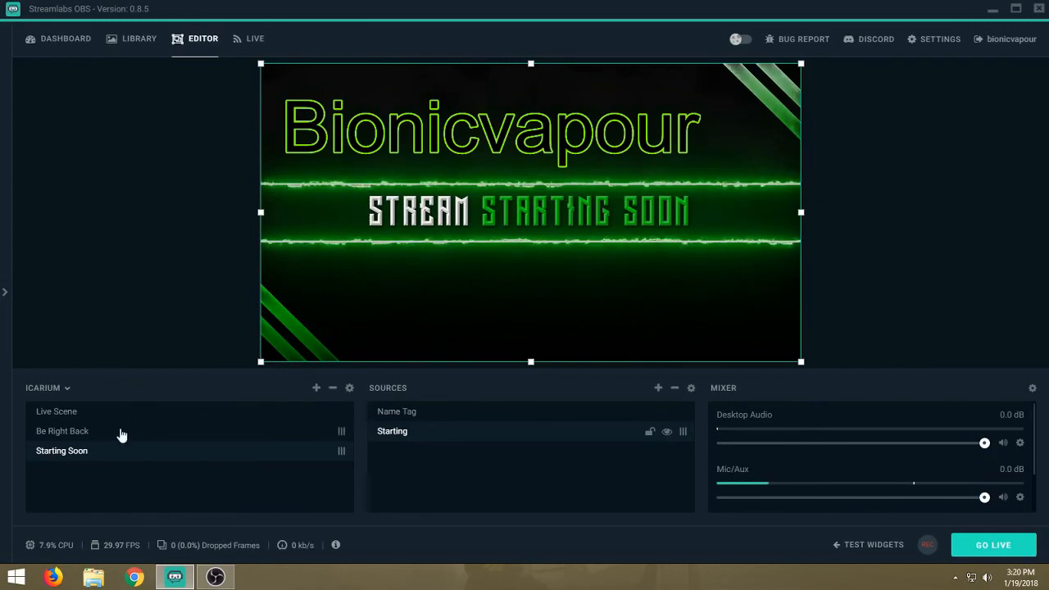
# Step: Switch back to the Live Scene
pyautogui.click(76, 414)
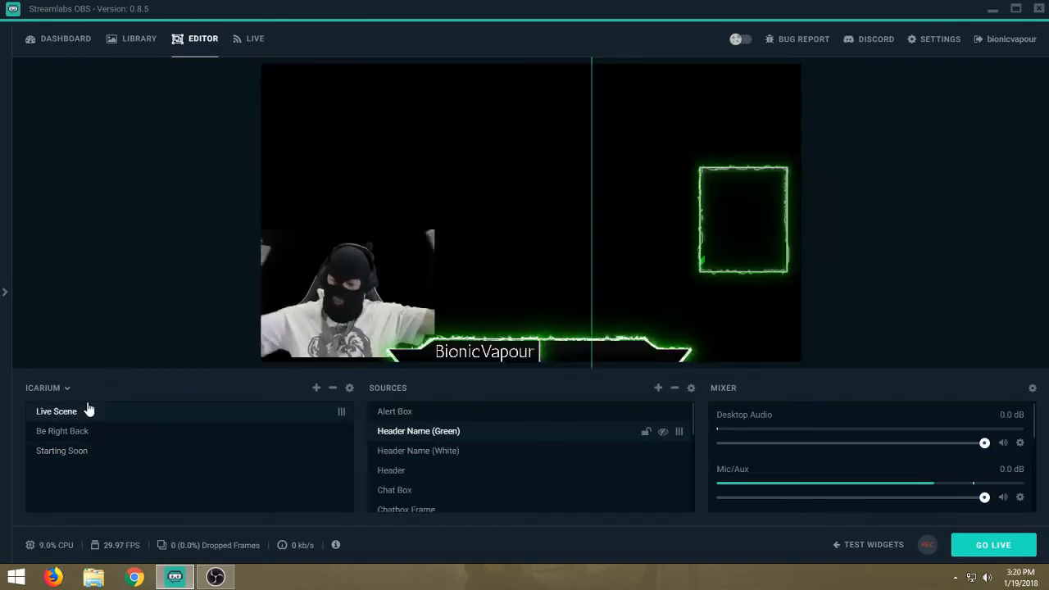